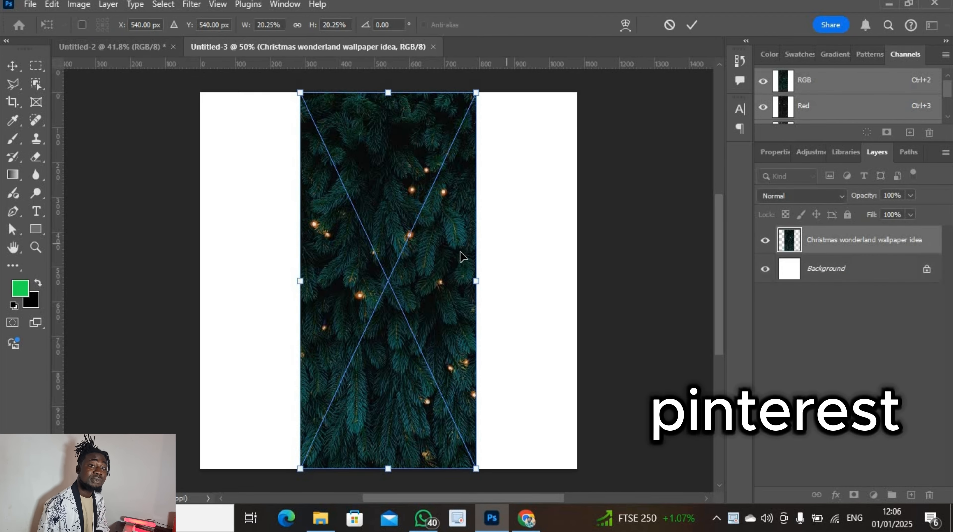
Stretch the placed Christmas pine-branch photo left and right to fill the square canvas
left_click_drag(476, 283, 577, 289)
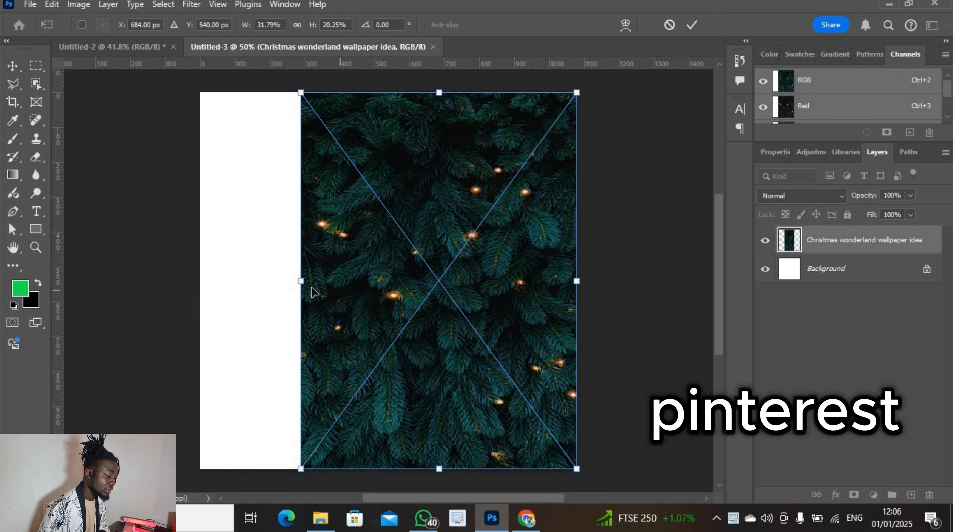
left_click_drag(301, 281, 200, 281)
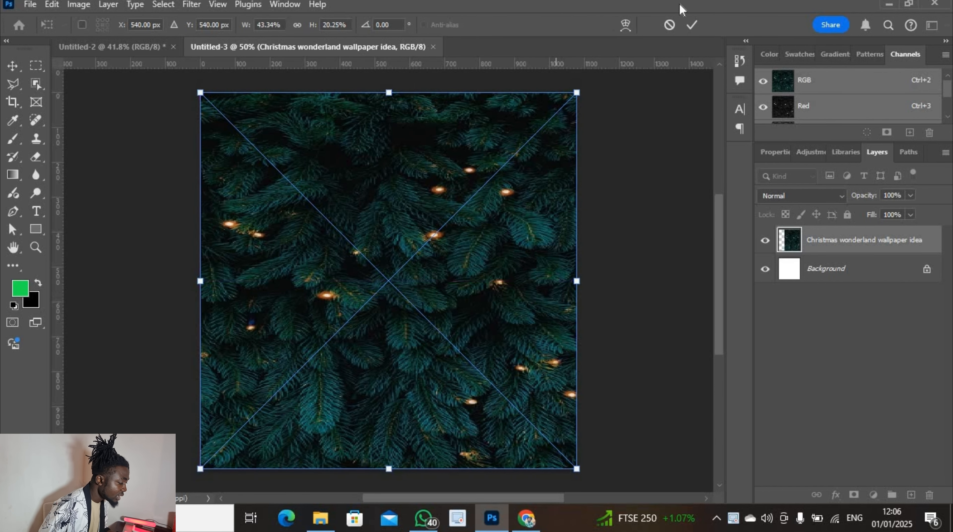
left_click(692, 25)
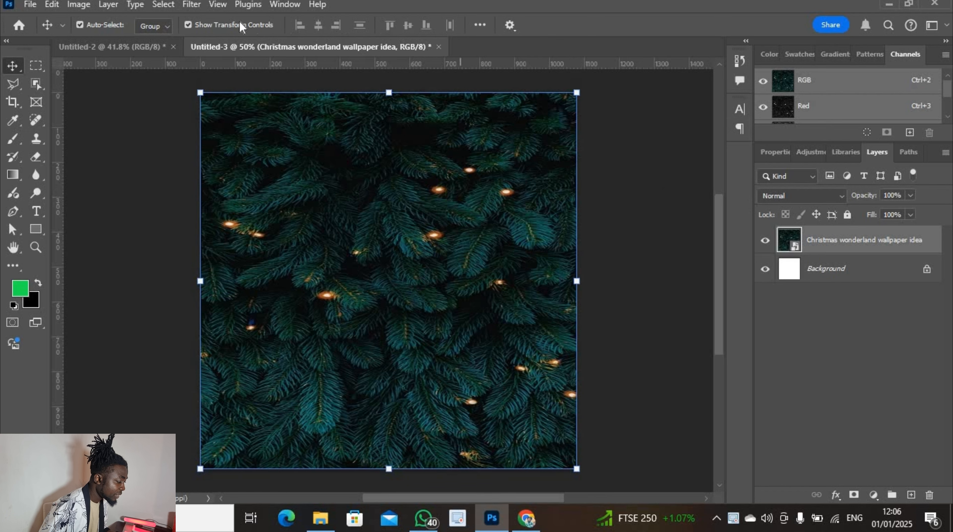
Apply a Gaussian Blur of about 16.6 px to the pine-branch photo
left_click(190, 5)
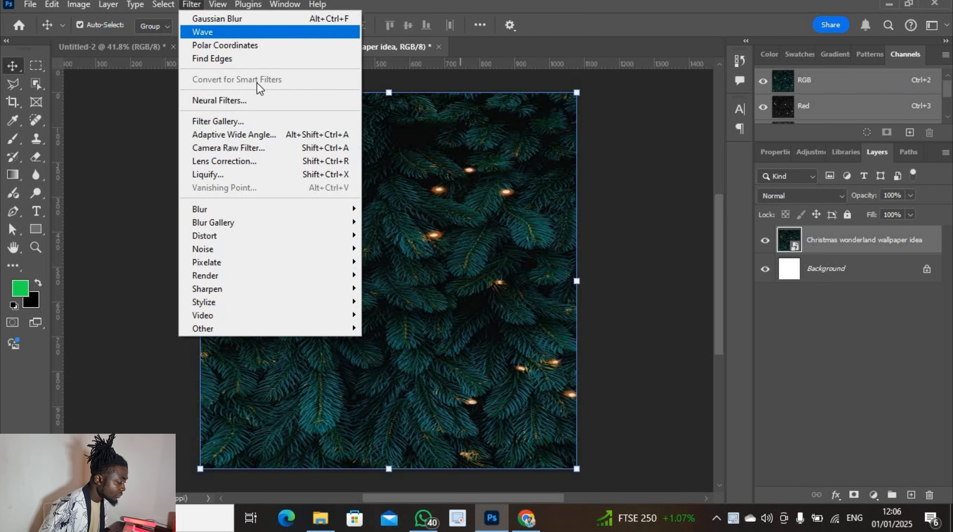
mouse_move(301, 212)
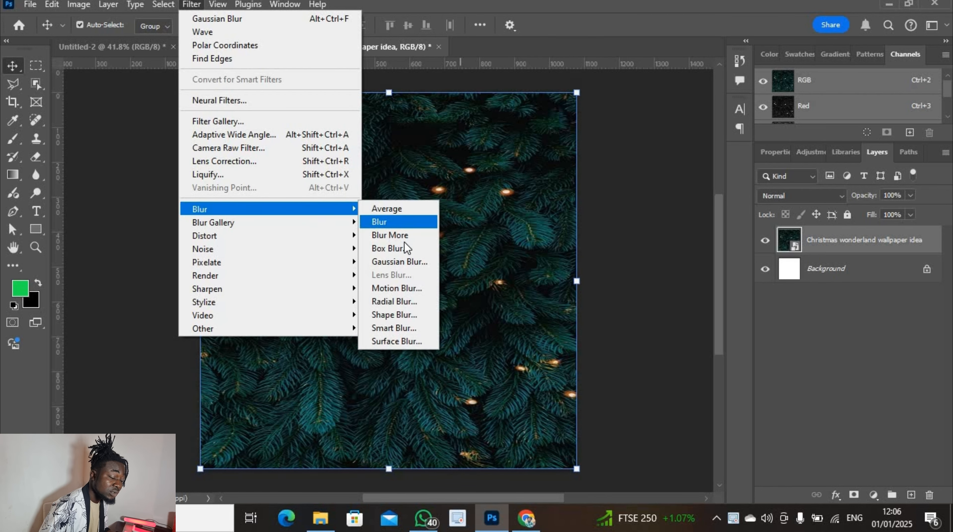
left_click(410, 260)
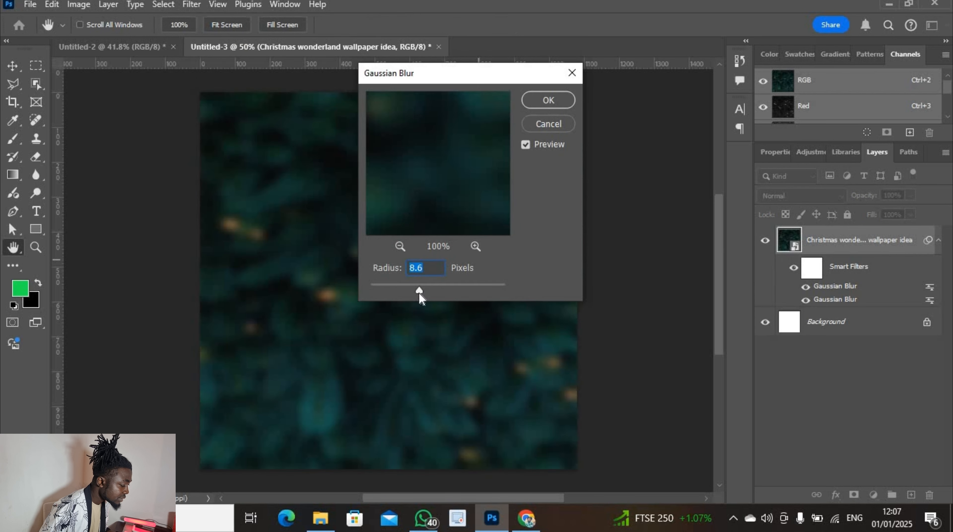
left_click_drag(419, 292, 429, 289)
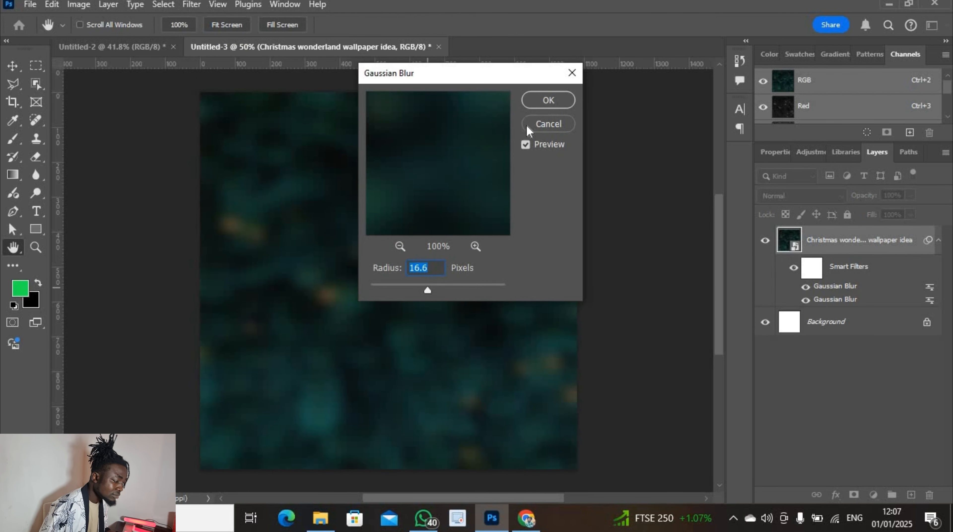
key("v")
left_click(548, 100)
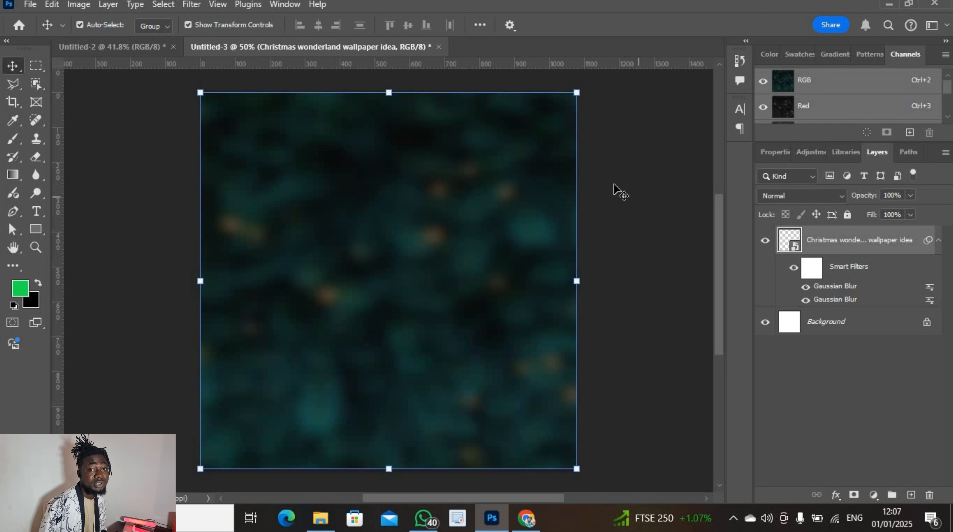
Lock the blurred photo layer and add a new empty layer
left_click(39, 209)
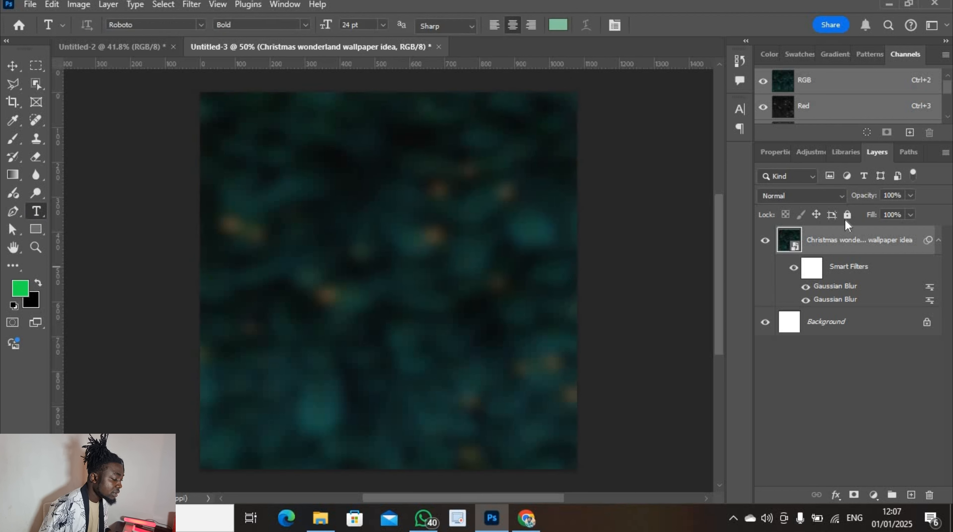
left_click(847, 214)
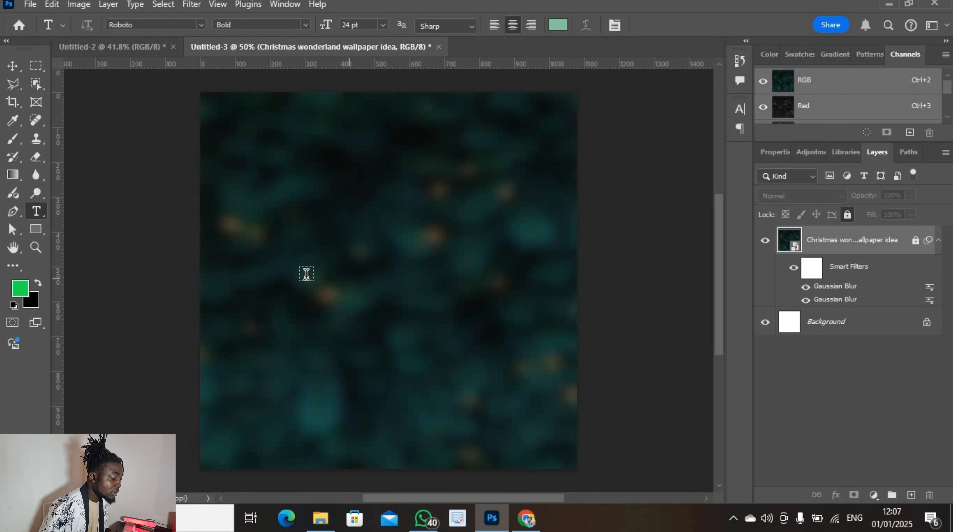
left_click(911, 495)
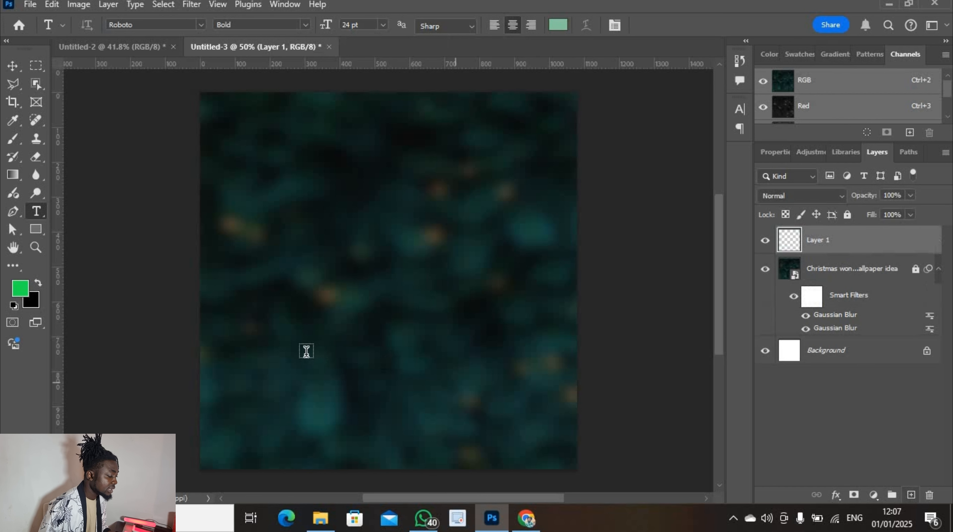
Type the green text 'SMILES' and move it to the upper middle of the canvas
left_click(315, 236)
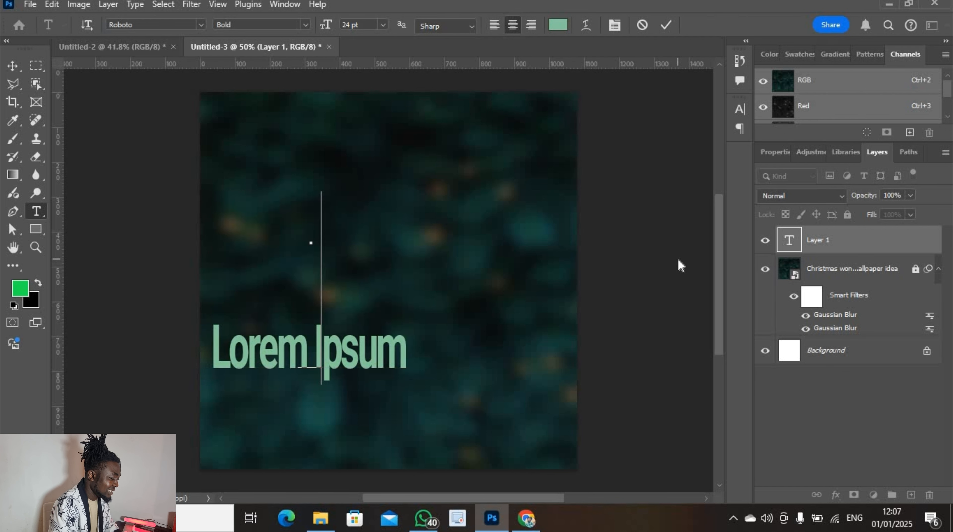
type("SMIL")
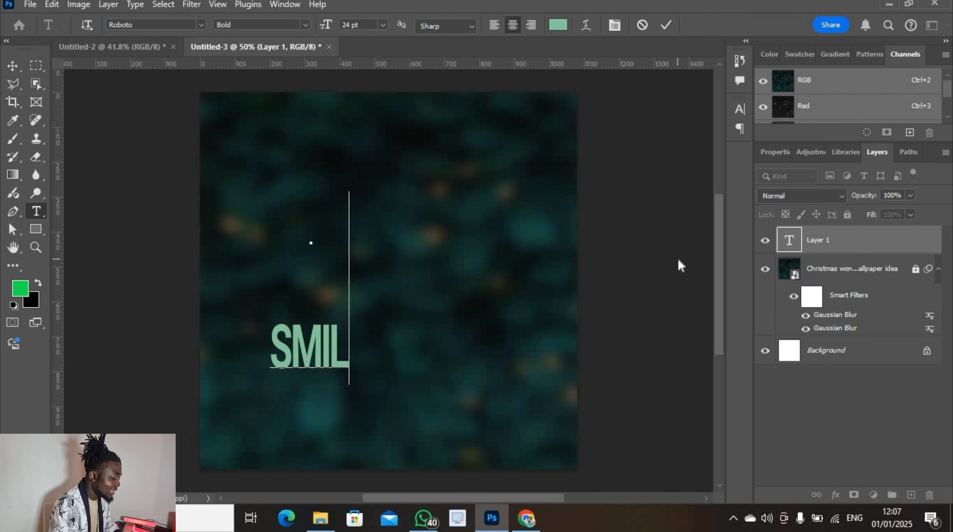
type("ES")
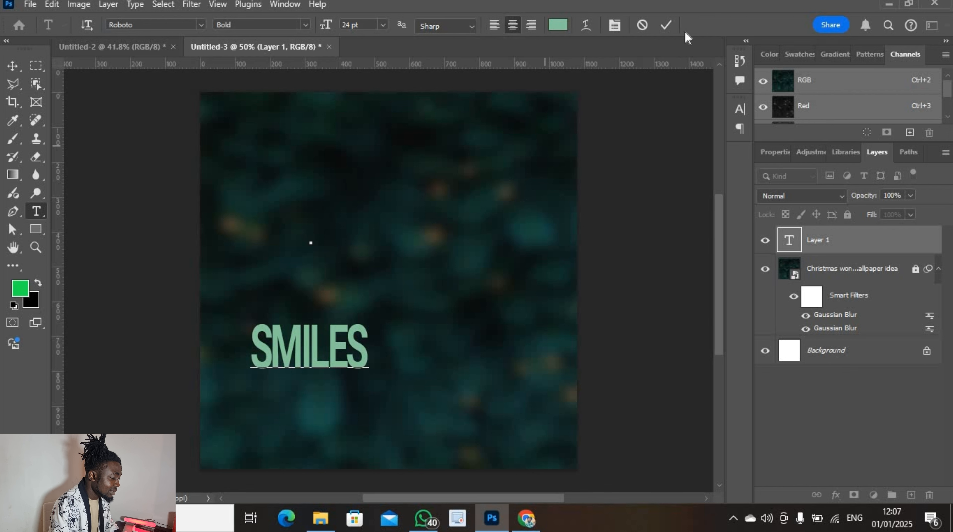
left_click(668, 26)
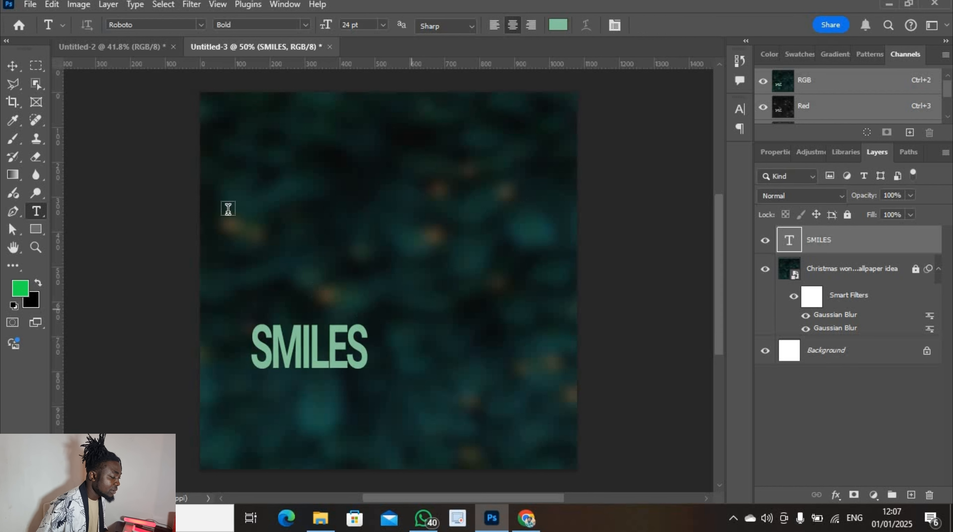
left_click(27, 67)
left_click_drag(309, 351, 374, 191)
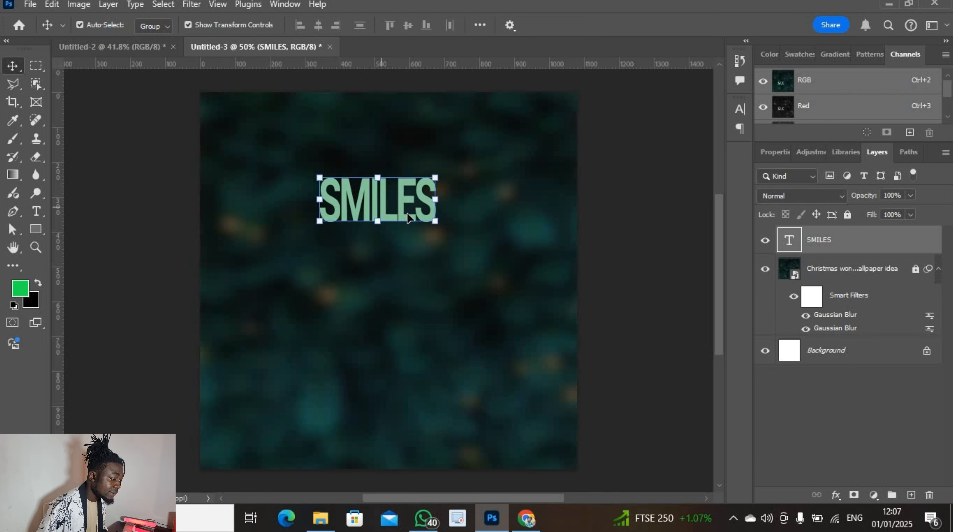
Set the SMILES text size to 60 pt
double_click(379, 194)
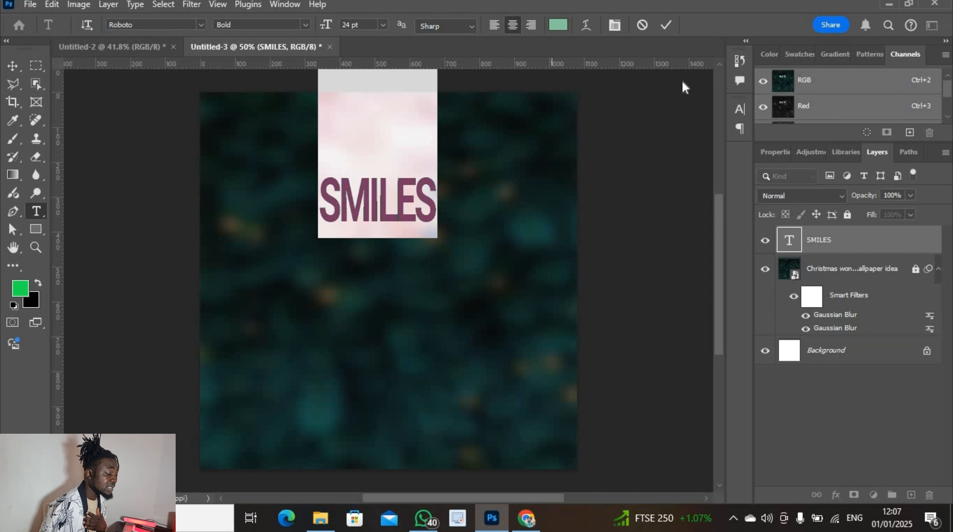
left_click(383, 25)
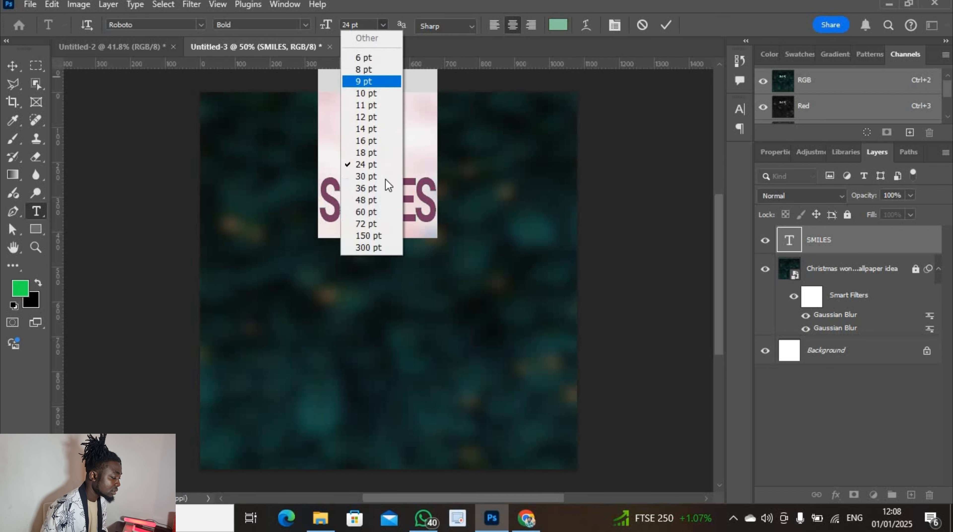
left_click(382, 224)
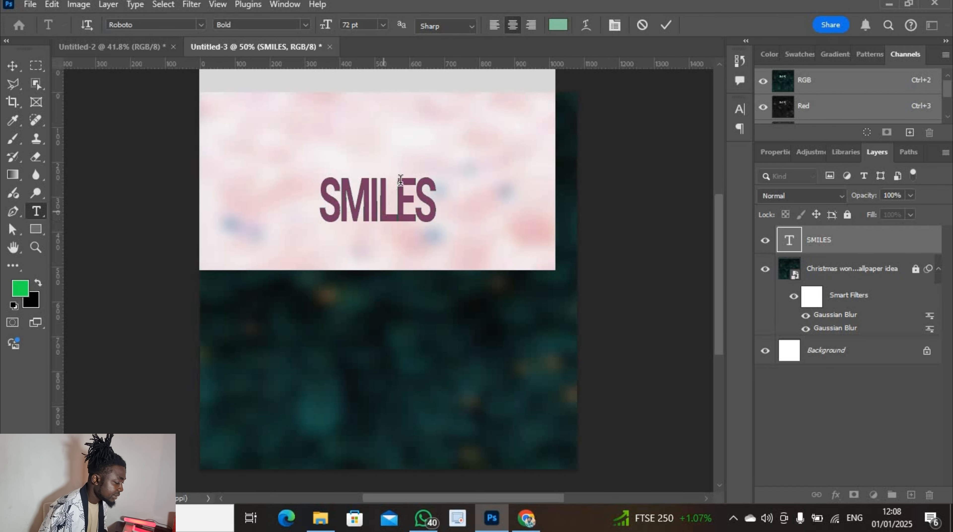
left_click(383, 25)
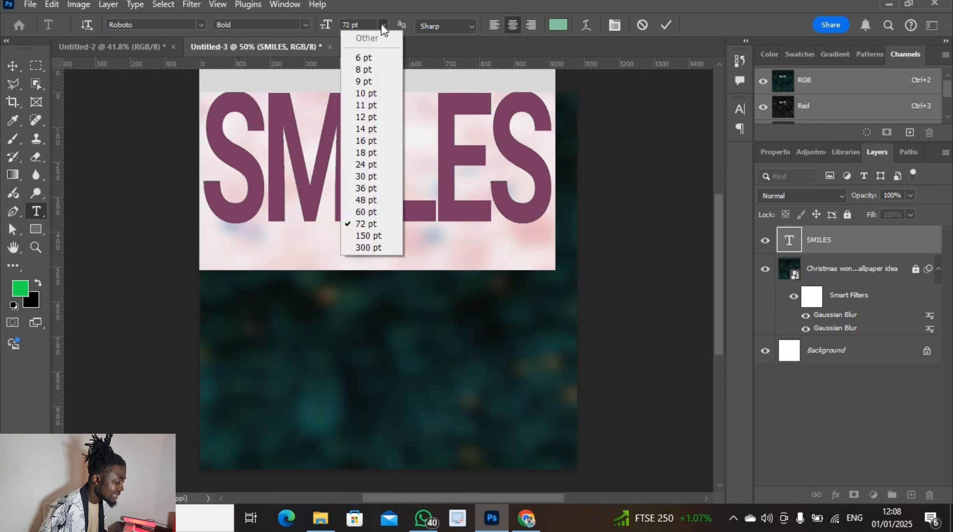
left_click(375, 213)
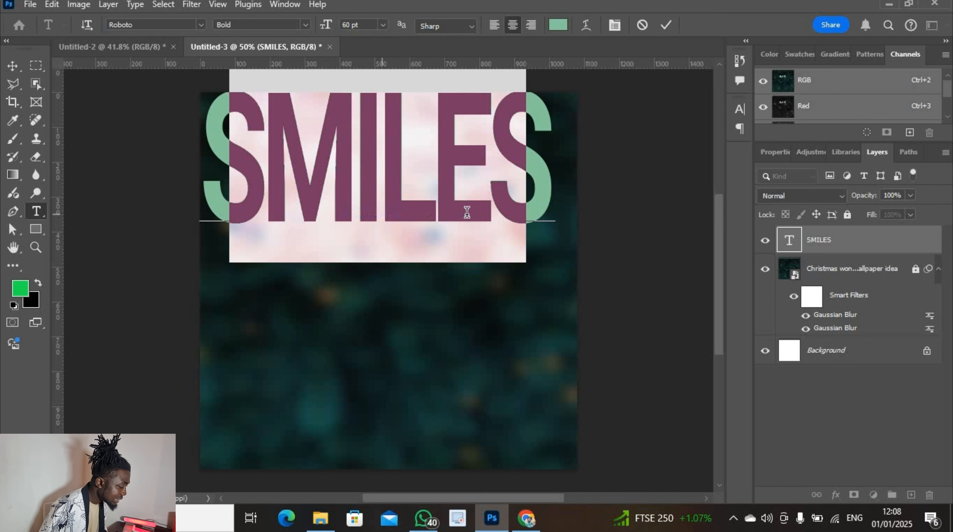
left_click(666, 25)
Squash, then stretch SMILES to 108.9% height and move it nearer the canvas centre
key("v")
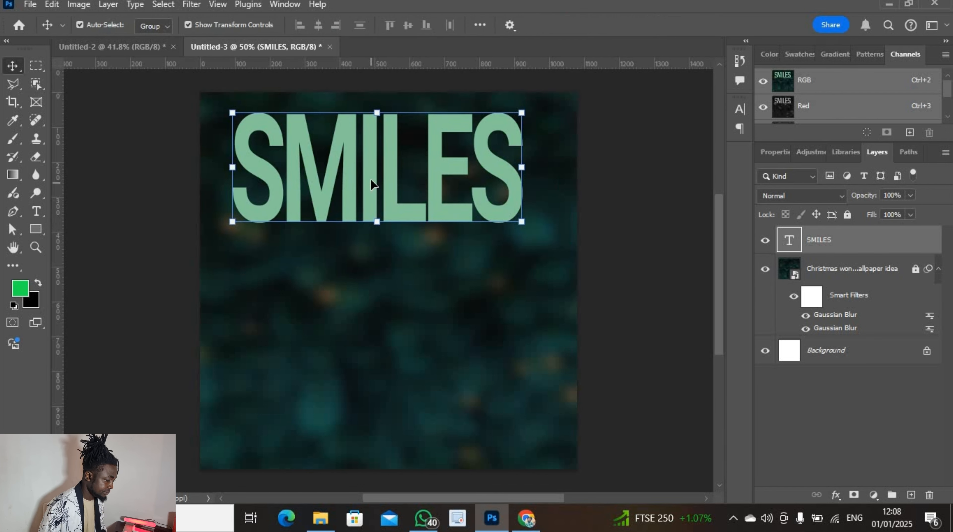
left_click_drag(371, 183, 379, 209)
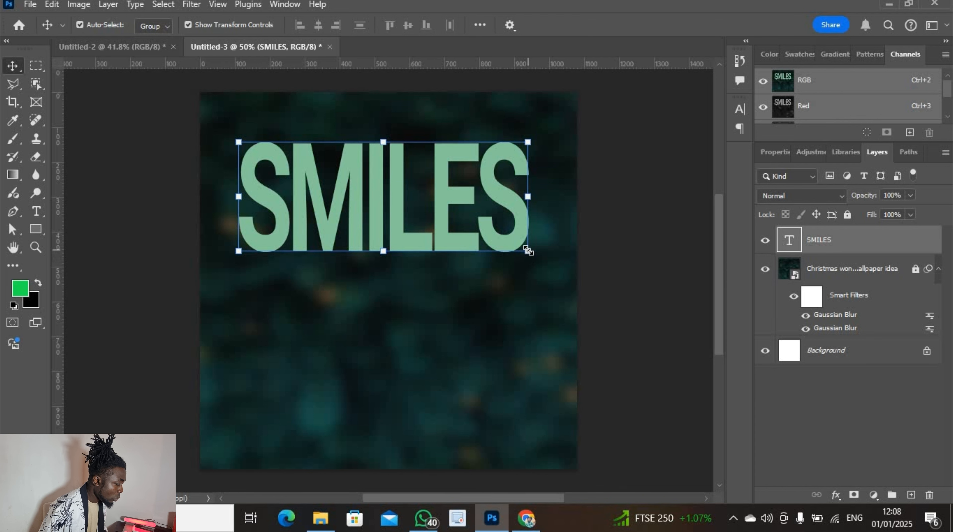
mouse_move(384, 250)
left_mouse_down()
mouse_move(388, 229)
mouse_move(388, 239)
left_mouse_up()
left_click_drag(385, 281, 385, 197)
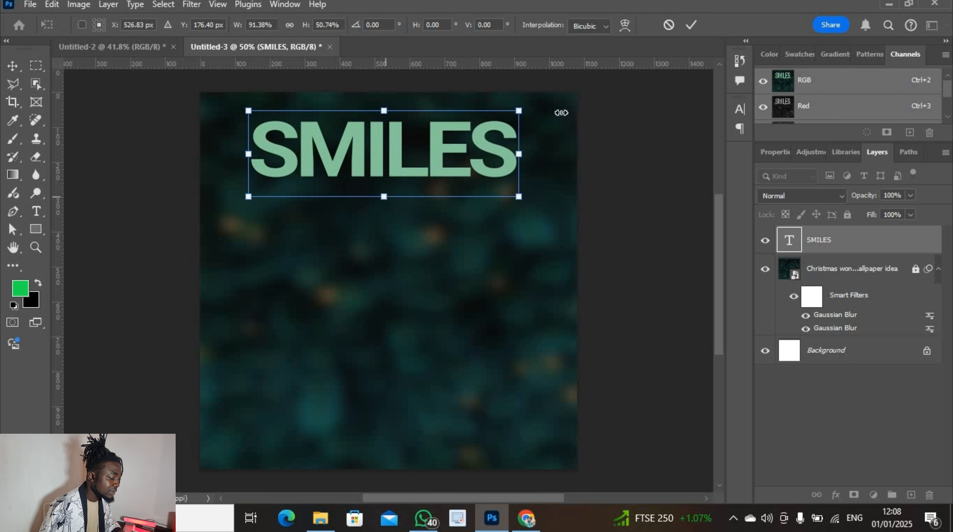
key("Return")
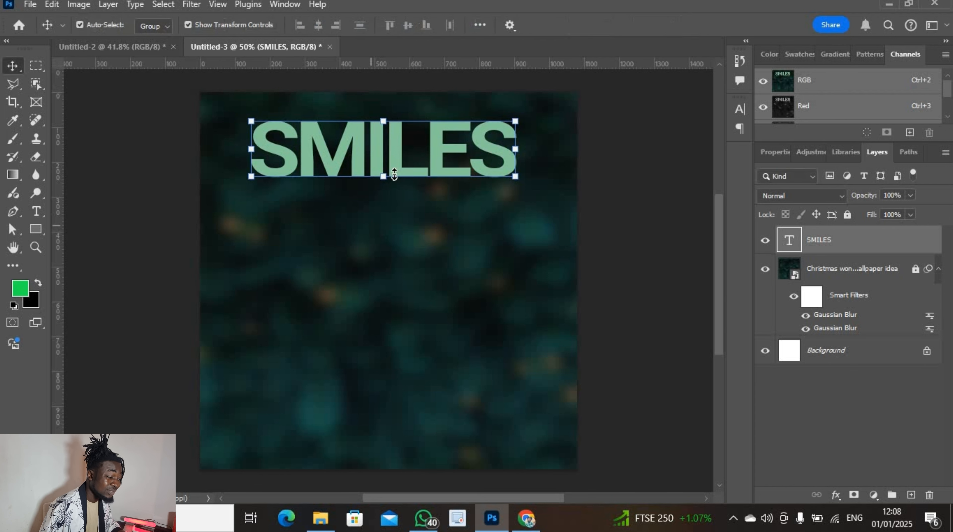
left_click_drag(392, 166, 395, 172)
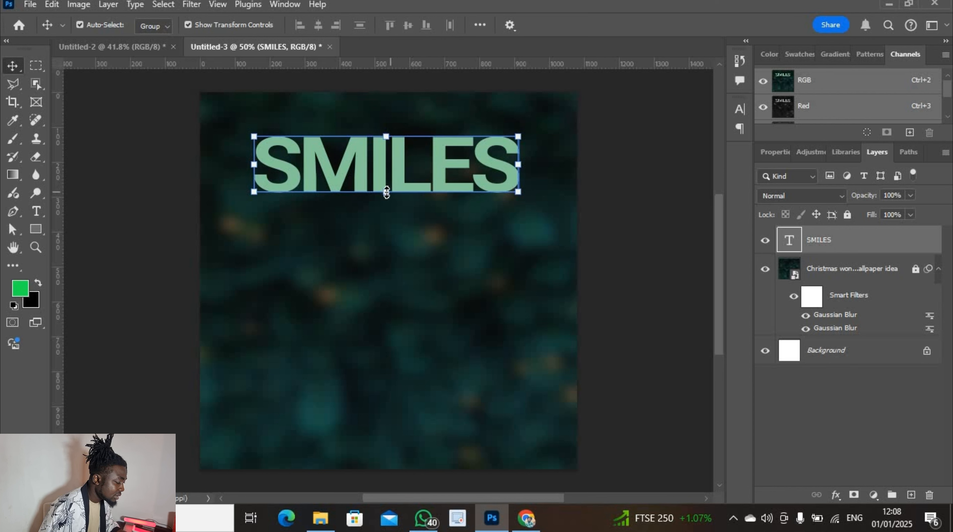
left_click_drag(386, 192, 388, 226)
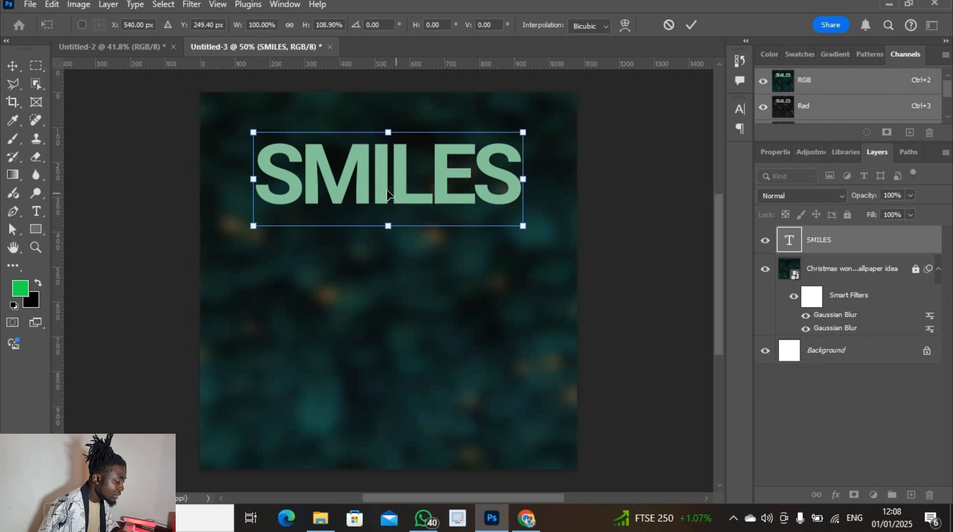
left_click_drag(387, 194, 400, 249)
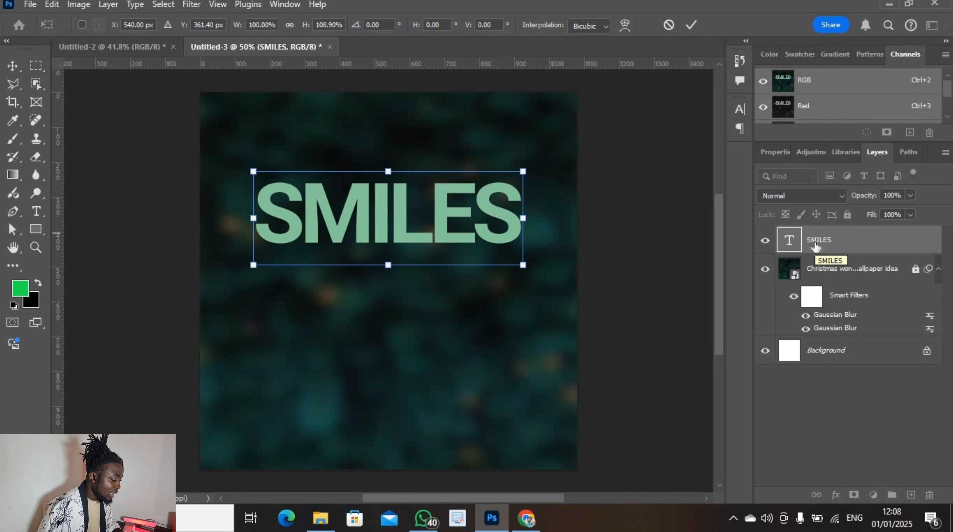
Commit the SMILES transform, duplicate the text layer, and select the original
key("Return")
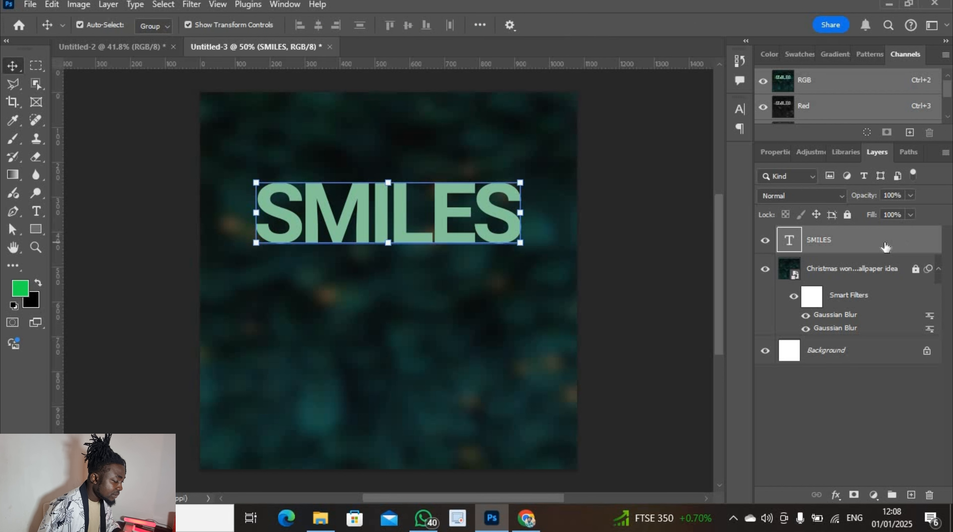
key("ctrl+j")
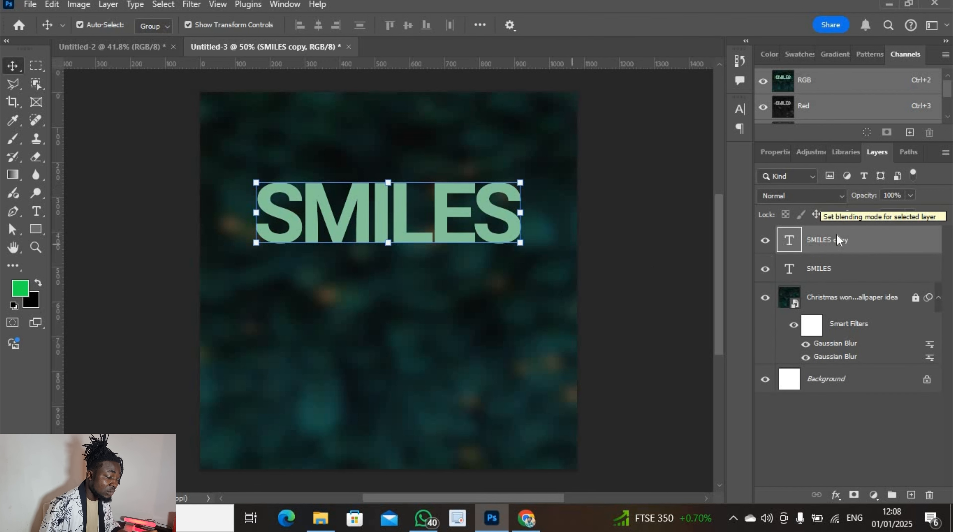
left_click(834, 268)
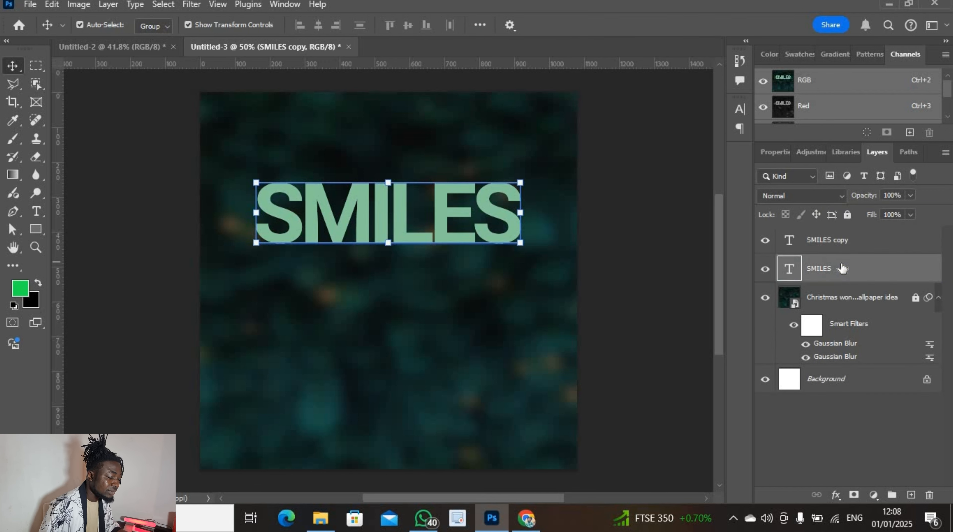
Recolour the original SMILES to #208242 and shift the light green copy up 30 px
double_click(789, 268)
left_click(557, 25)
left_click(727, 175)
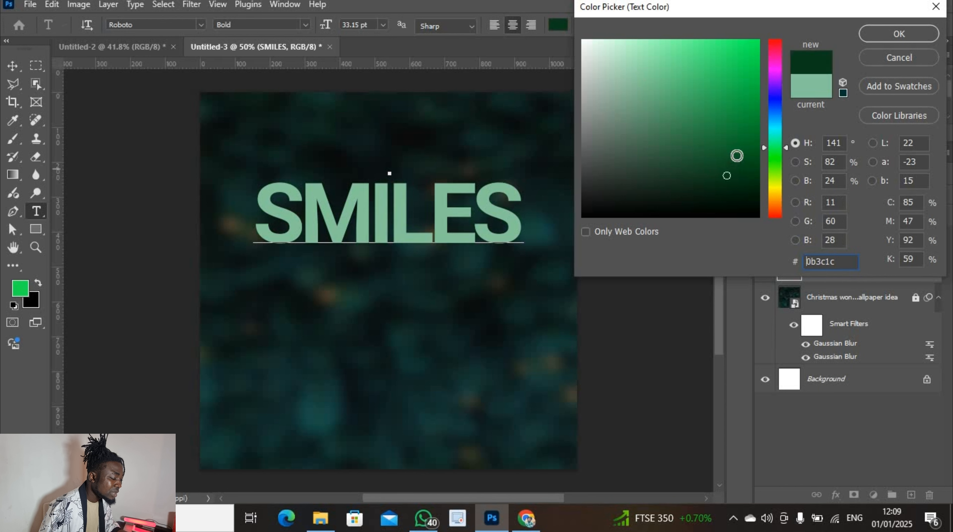
left_click(732, 149)
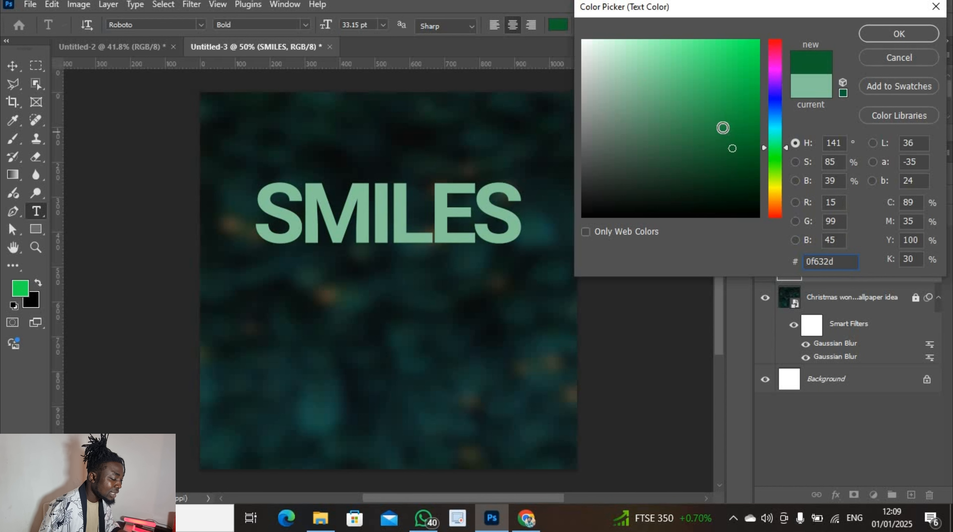
left_click(716, 126)
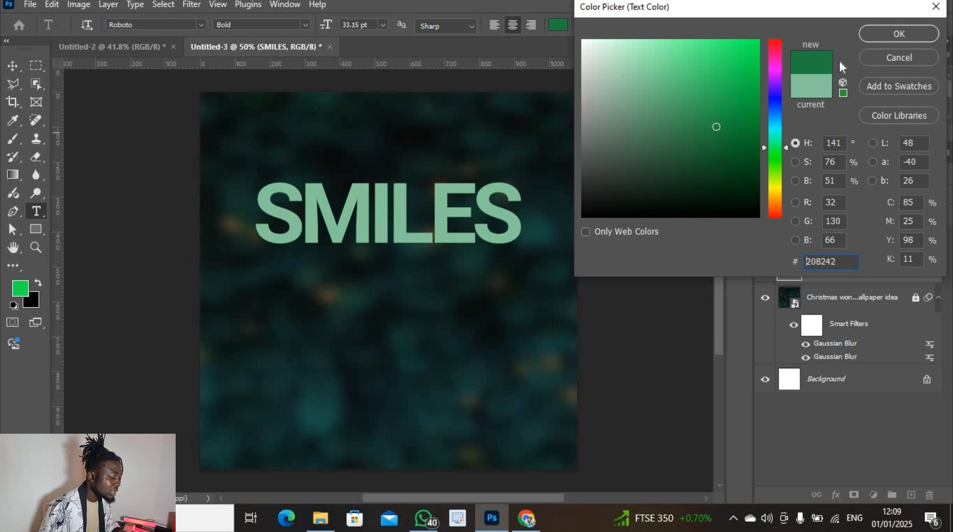
left_click(899, 35)
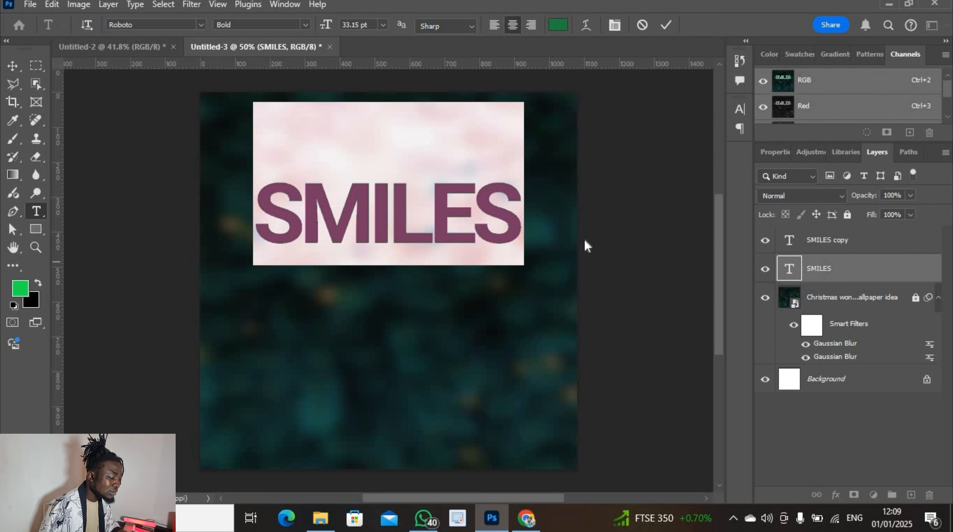
left_click(665, 24)
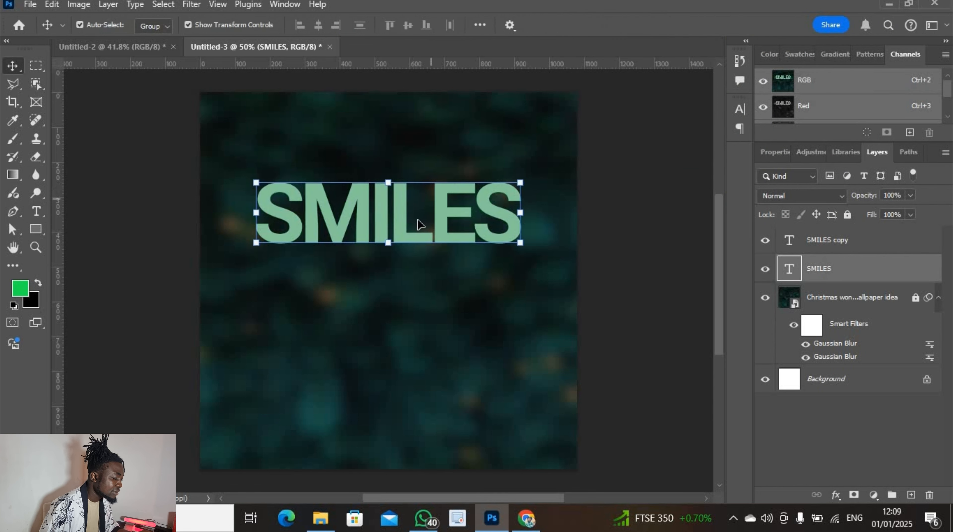
left_click_drag(422, 222, 551, 244)
Move the darker green SMILES about 84 px down beneath the light green copy
left_click(834, 270)
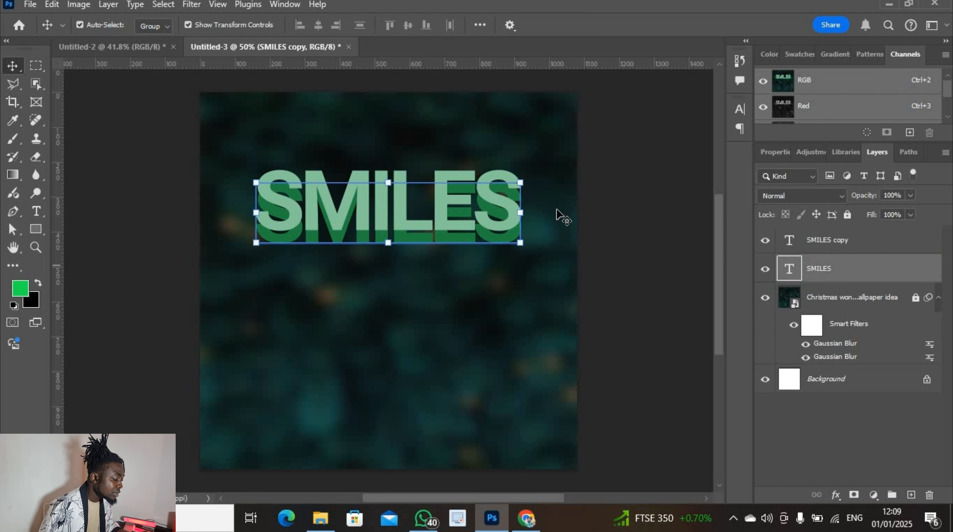
key("ctrl+t")
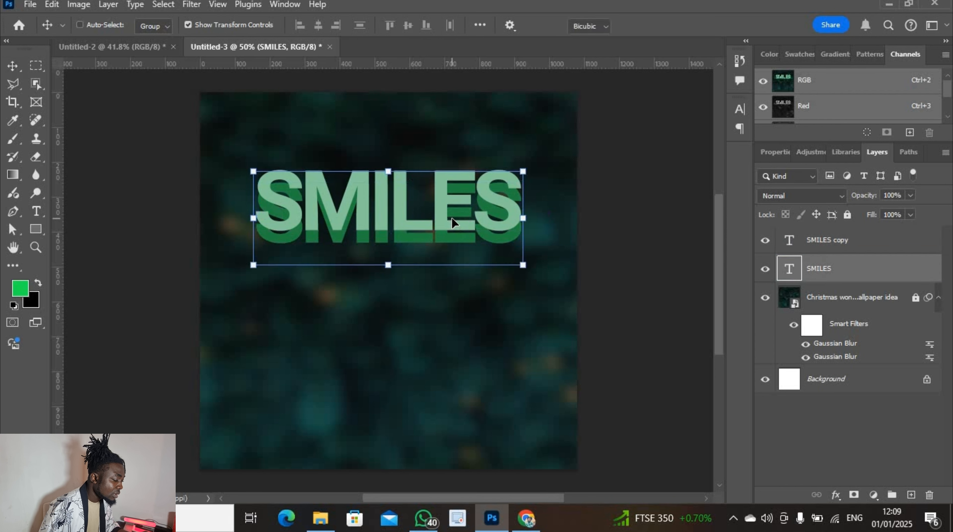
left_click_drag(420, 248, 451, 244)
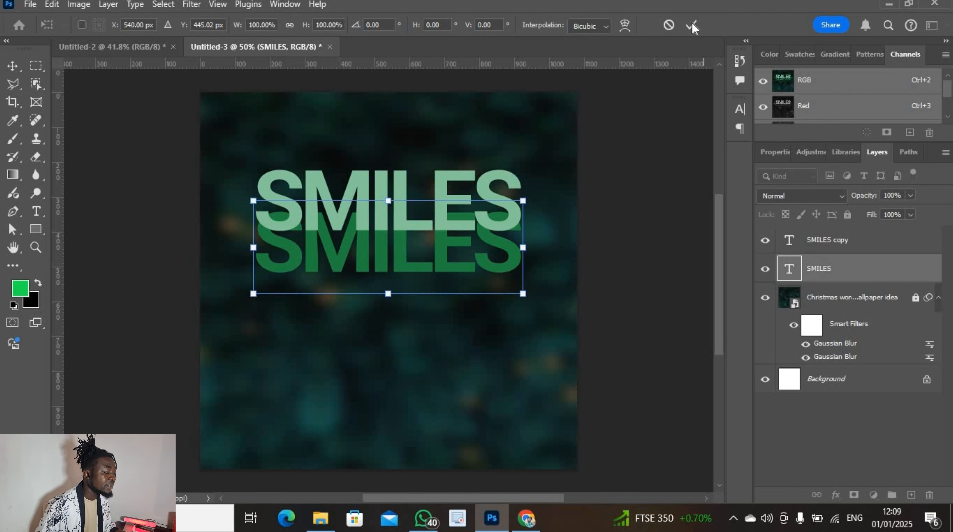
left_click(691, 25)
left_click(815, 240)
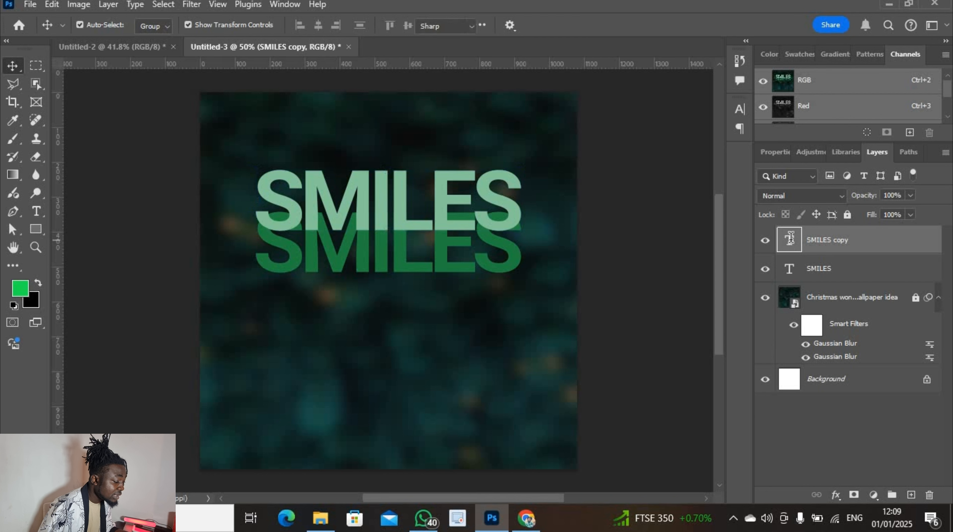
Recolour the SMILES copy text to the brighter green #38b865
double_click(789, 240)
left_click(559, 32)
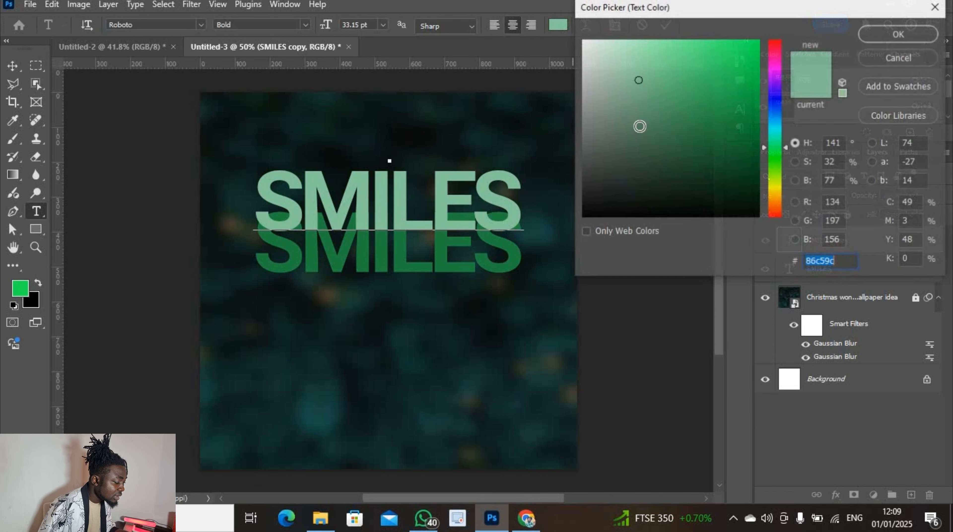
mouse_move(669, 140)
left_mouse_down()
mouse_move(666, 110)
mouse_move(687, 87)
mouse_move(725, 85)
mouse_move(731, 110)
mouse_move(714, 114)
mouse_move(700, 90)
left_mouse_up()
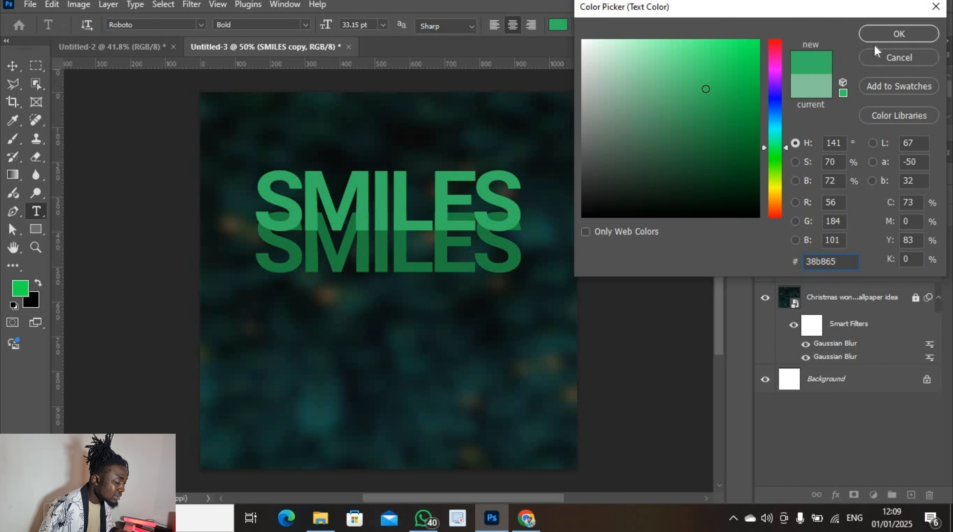
left_click(882, 40)
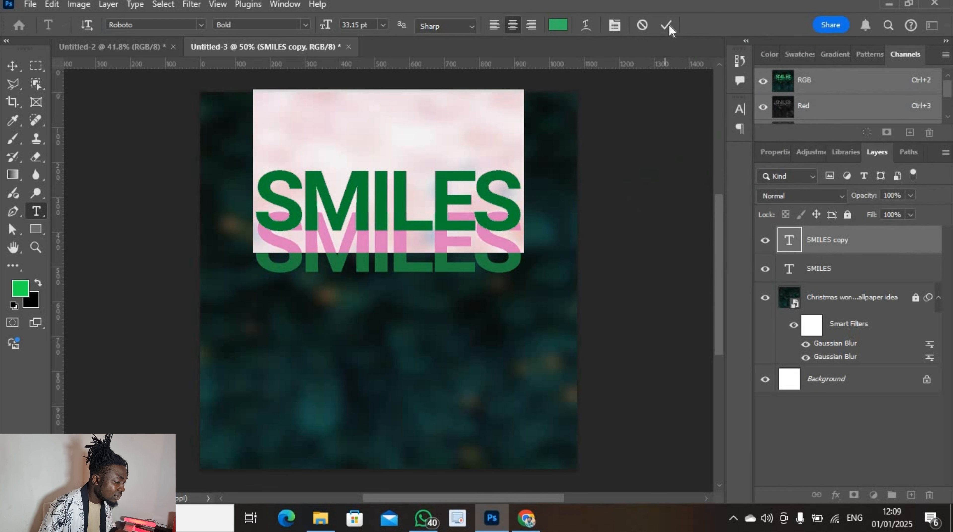
left_click(667, 33)
Add a white layer mask to the lower, darker SMILES text layer
key("v")
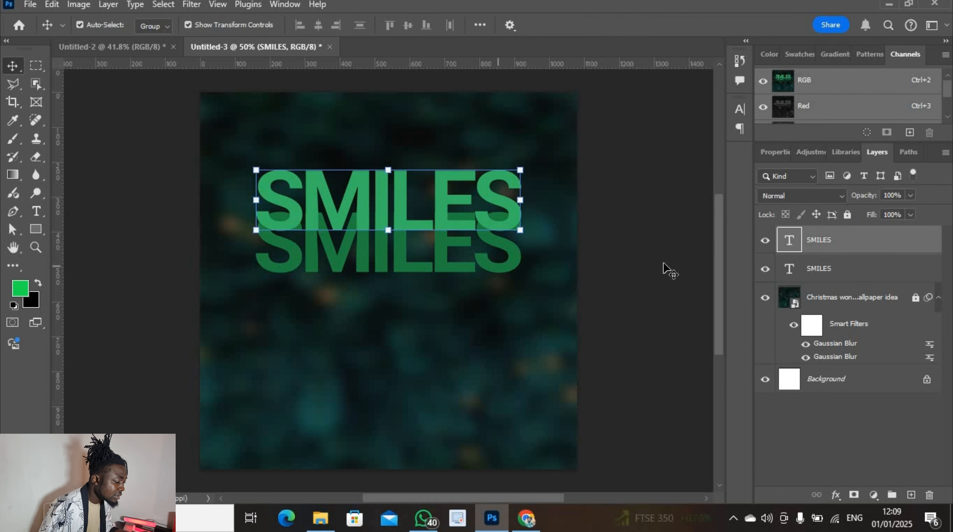
left_click(835, 265)
left_click(834, 260)
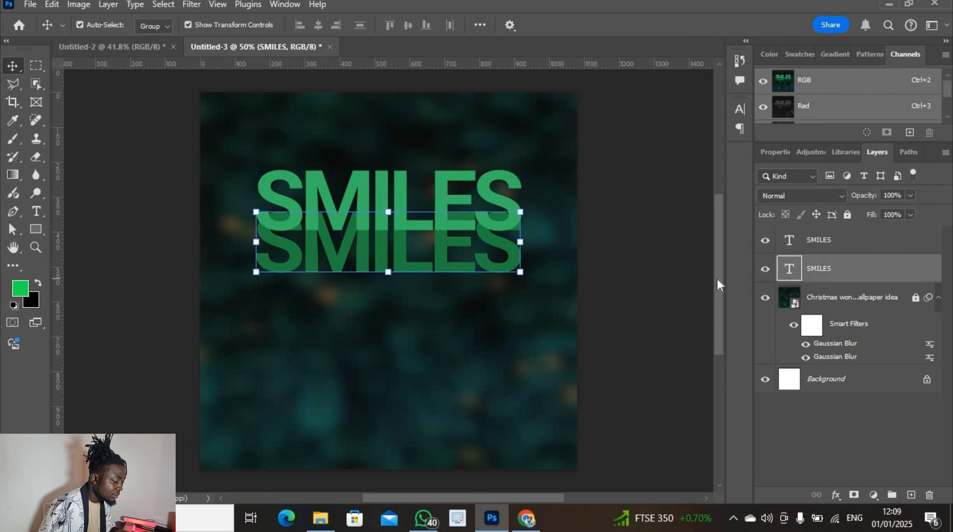
left_click(854, 495)
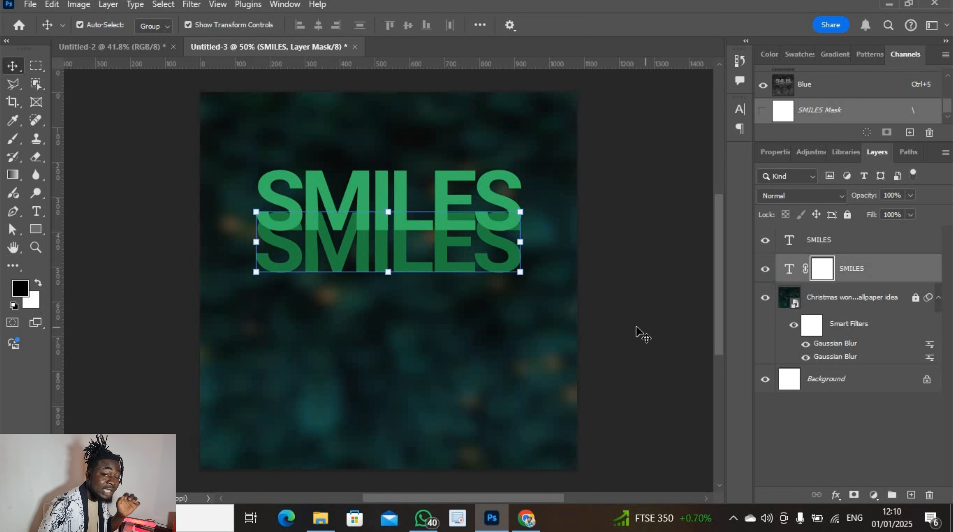
Paint black on the mask with a 58 px Soft Round brush at 39% flow along the overlap
left_click(12, 140)
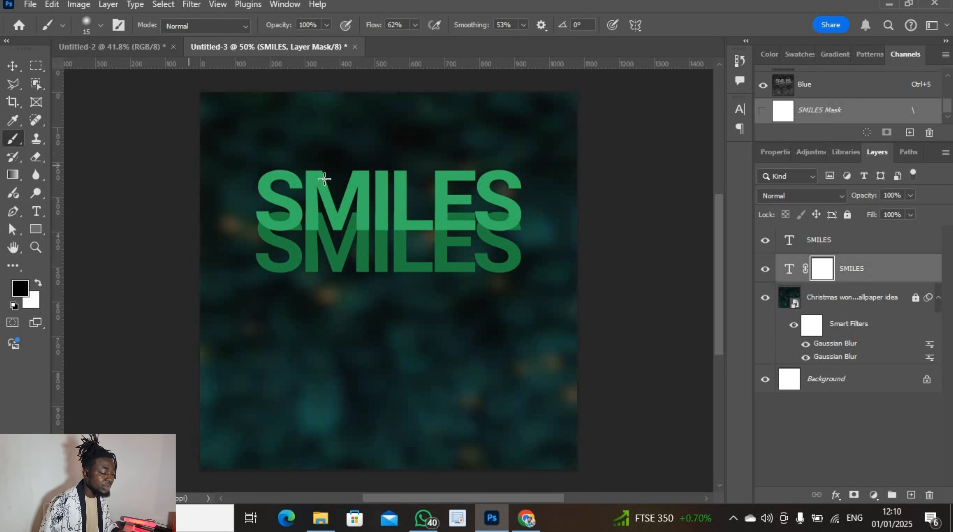
scroll(335, 185, "up", 2)
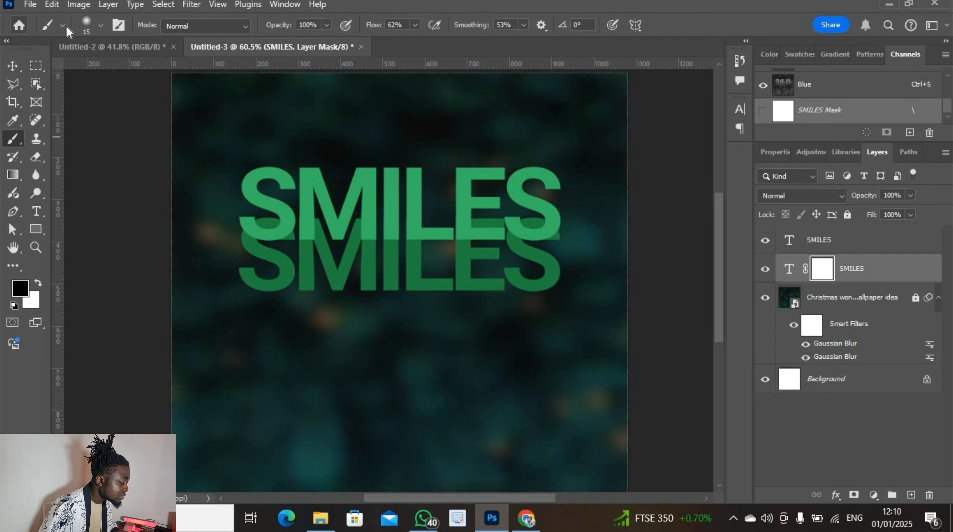
left_click(89, 27)
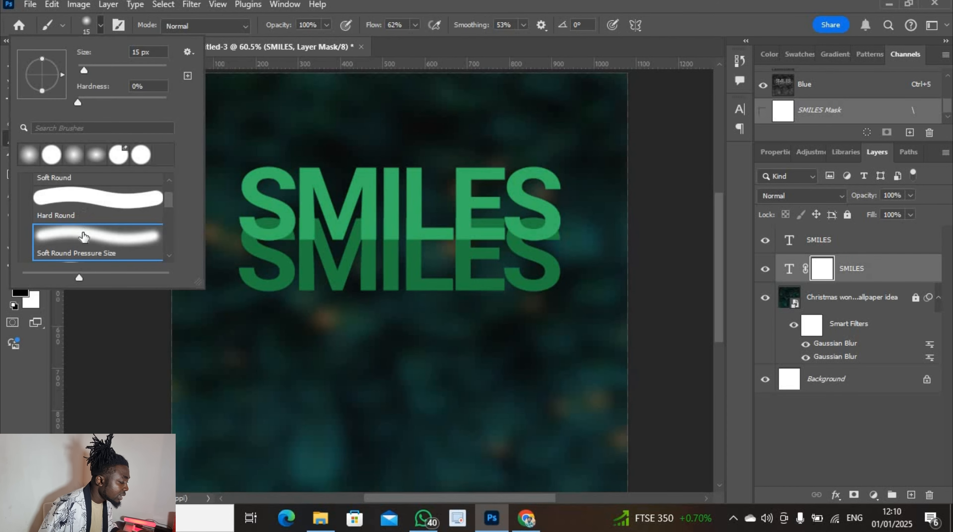
left_click(103, 67)
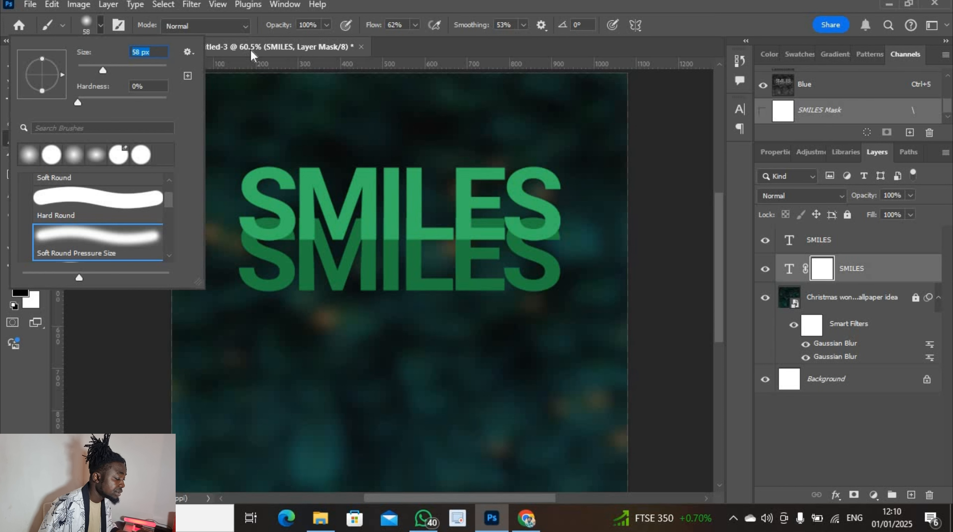
left_click(414, 26)
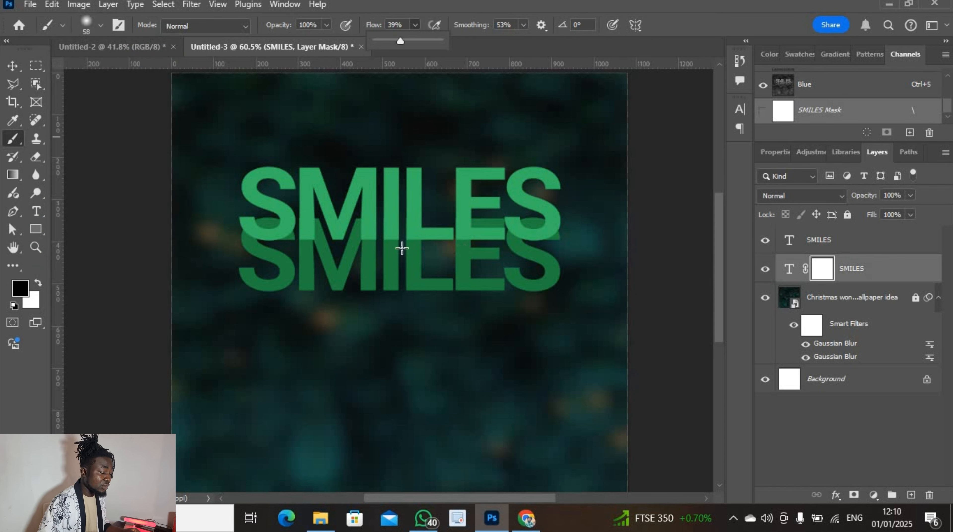
left_click_drag(242, 239, 578, 228)
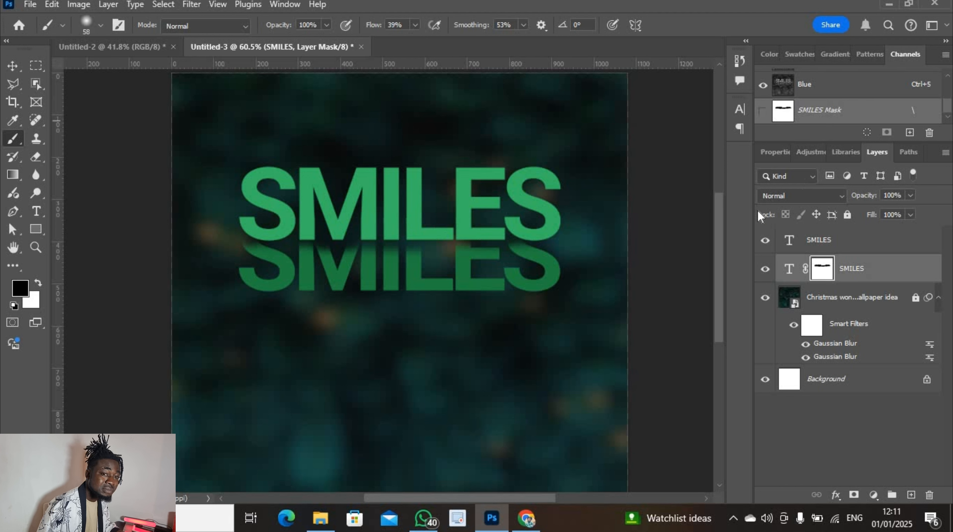
Duplicate the masked SMILES layer and reposition SMILES copy 4 and copy 2
left_click(852, 243)
left_click(876, 274)
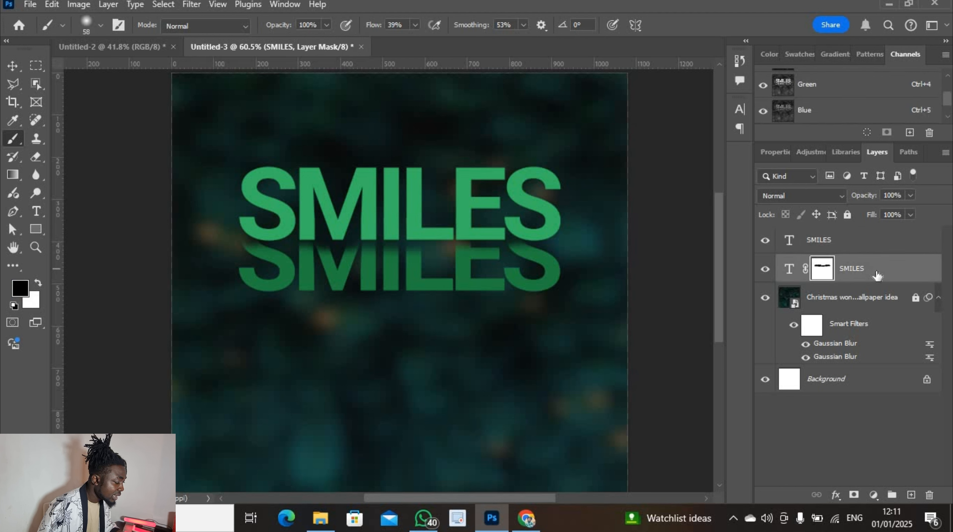
key("ctrl+j")
key("ctrl+j")
key("ctrl+j")
key("ctrl+j")
key("v")
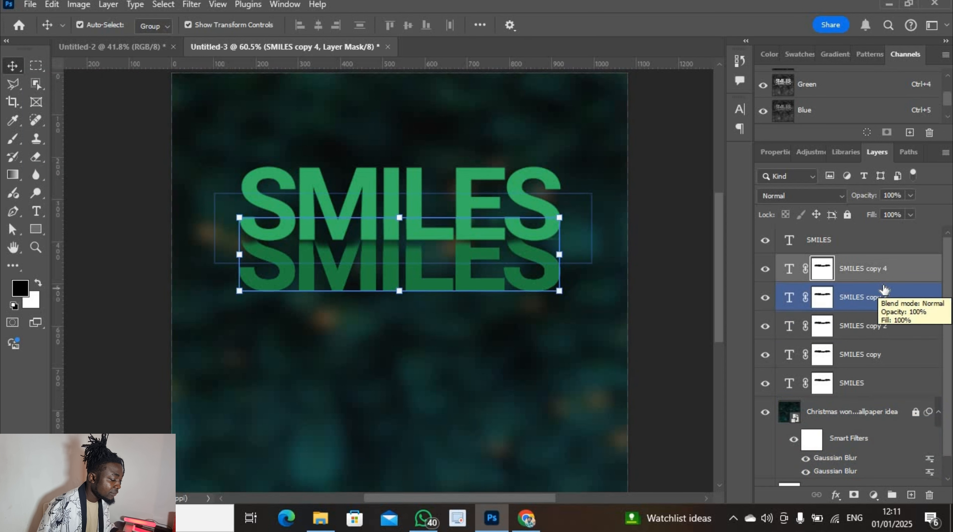
left_click(790, 269)
left_click_drag(446, 289, 447, 320)
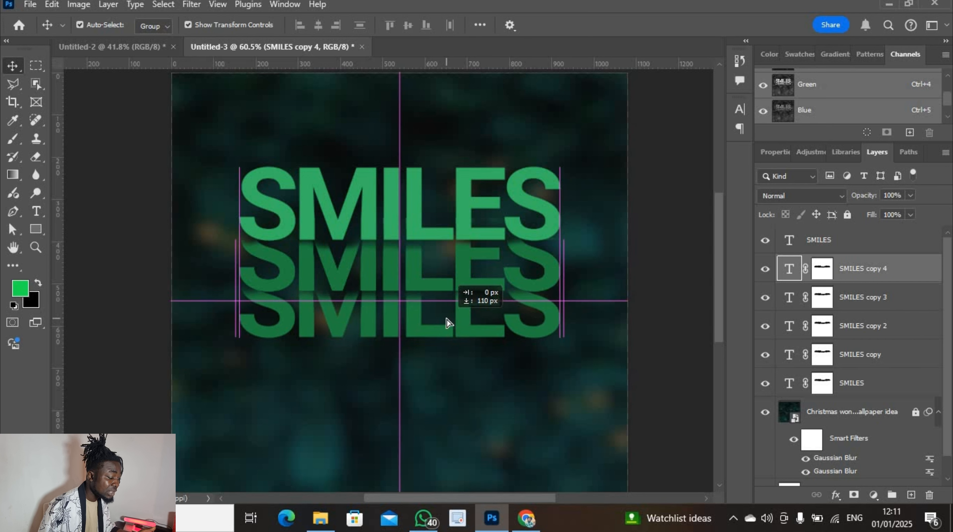
left_click_drag(447, 319, 448, 314)
left_click(891, 325, "ctrl")
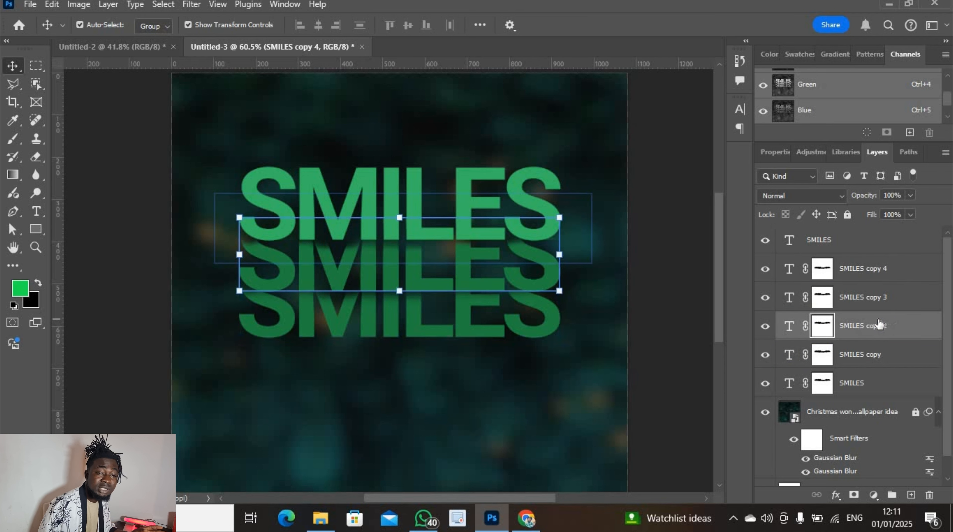
left_click(822, 326)
left_click_drag(462, 312, 467, 282)
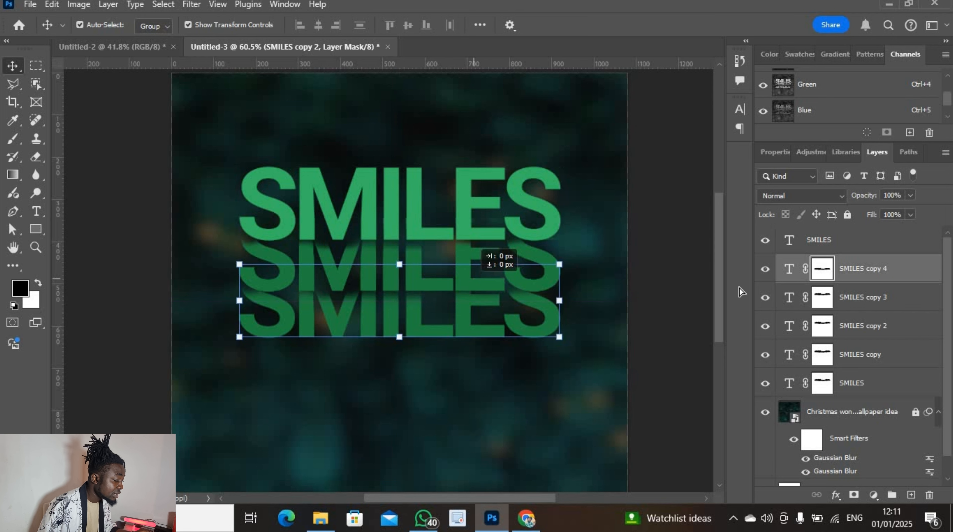
Move SMILES copy 3 down 204 px and SMILES copy 2 down to the lowest row
left_click(877, 293)
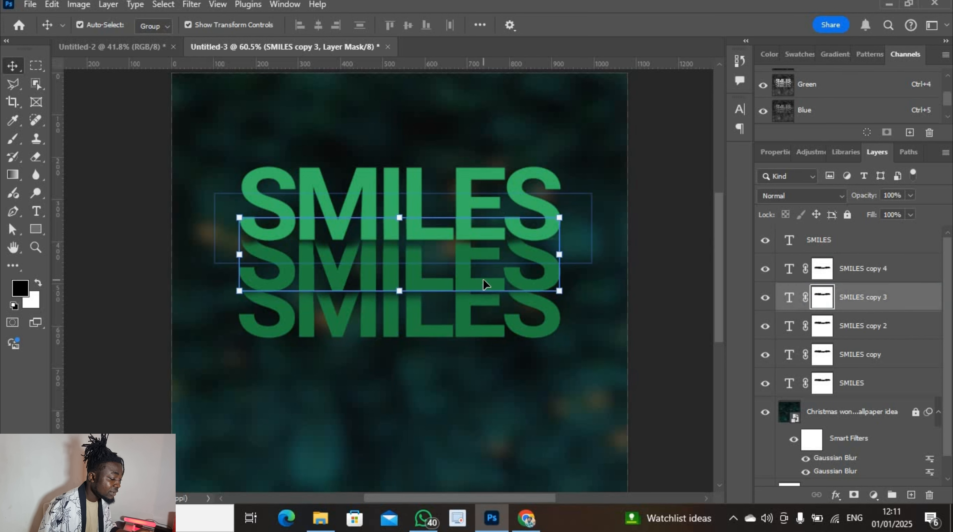
key("ctrl+t")
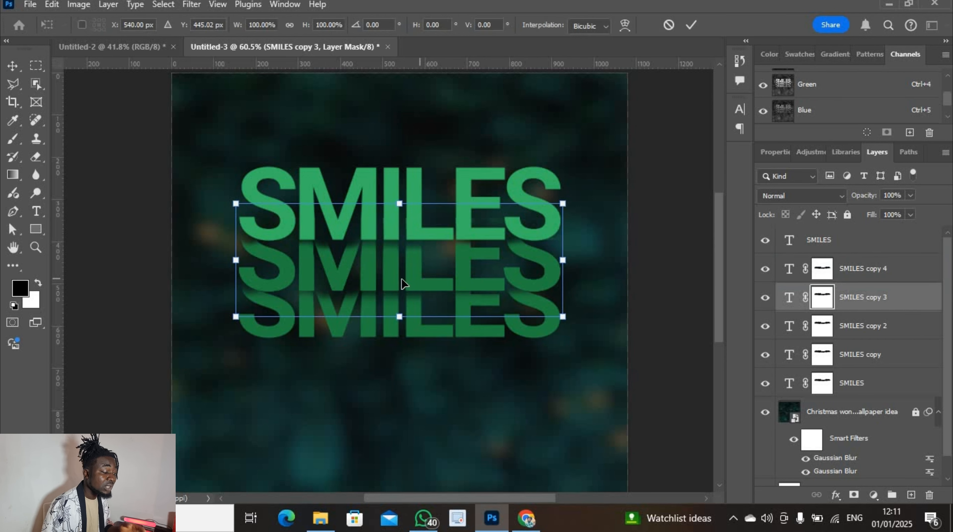
left_click_drag(403, 284, 401, 377)
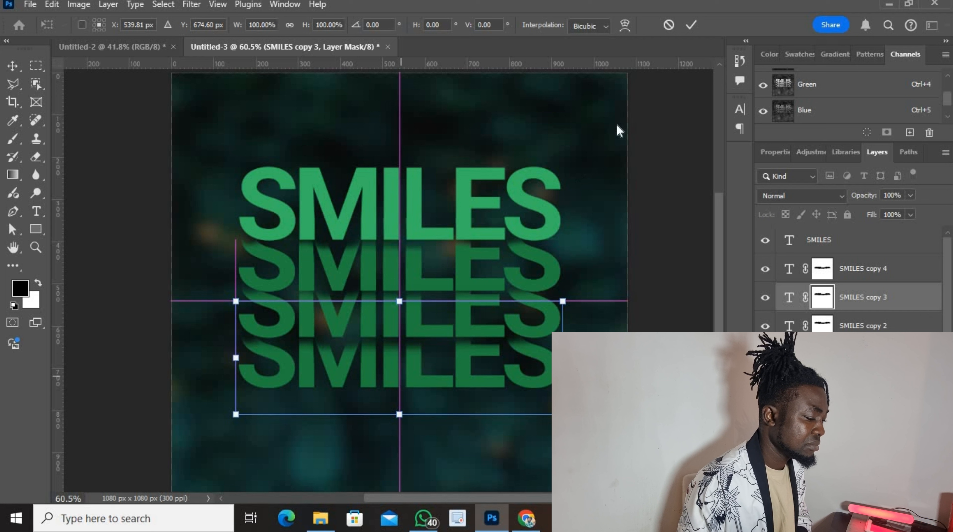
left_click(692, 24)
left_click(889, 334)
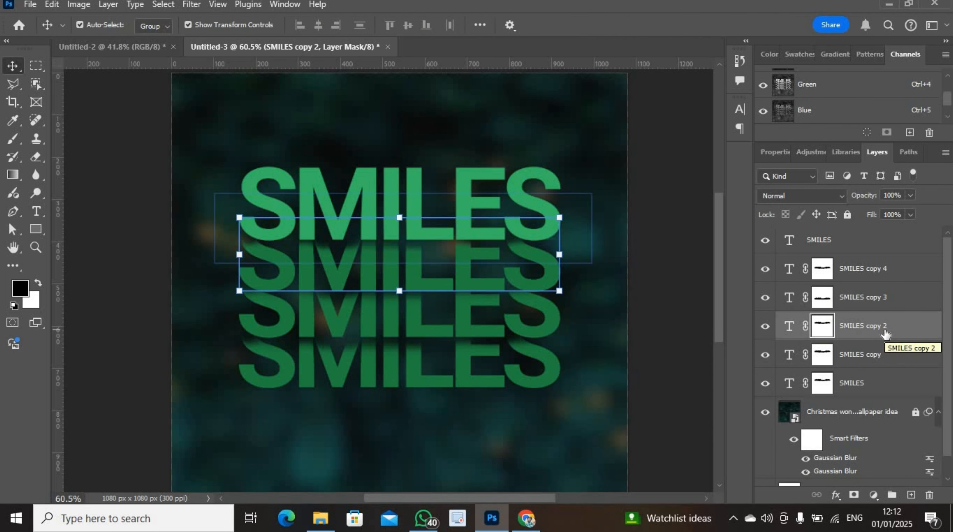
key("ctrl+t")
left_click_drag(434, 269, 433, 389)
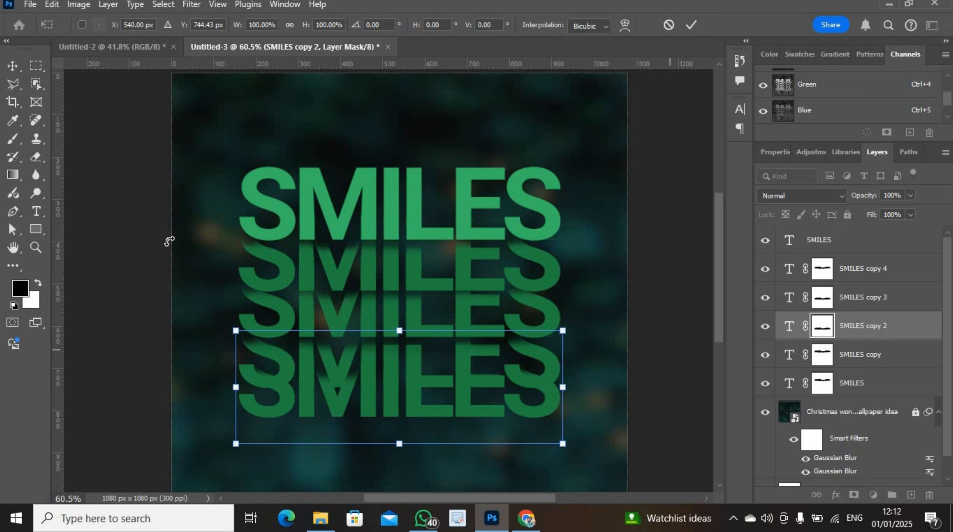
With a 91 px brush, paint black along the lowest SMILES row's bottom on SMILES copy 2's mask, erasing the letters' feet
left_click(13, 139)
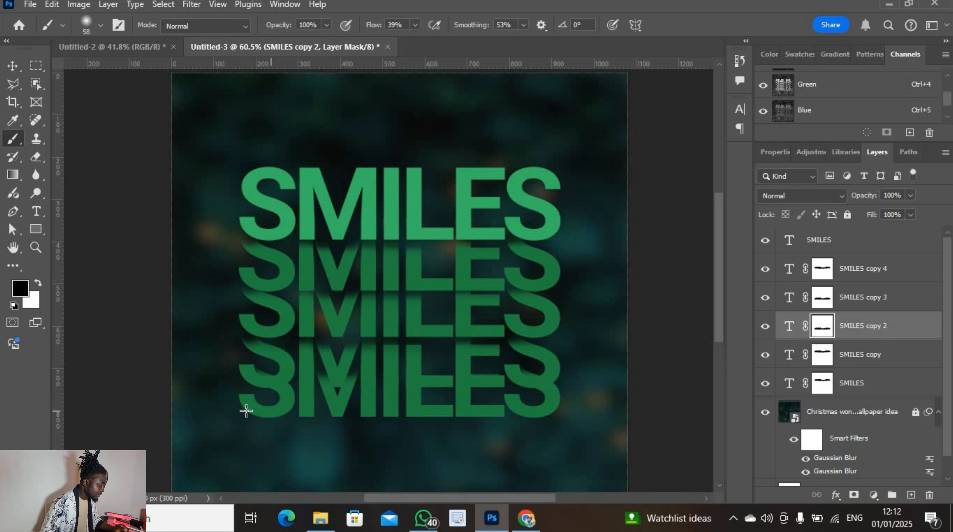
left_click_drag(312, 416, 279, 404)
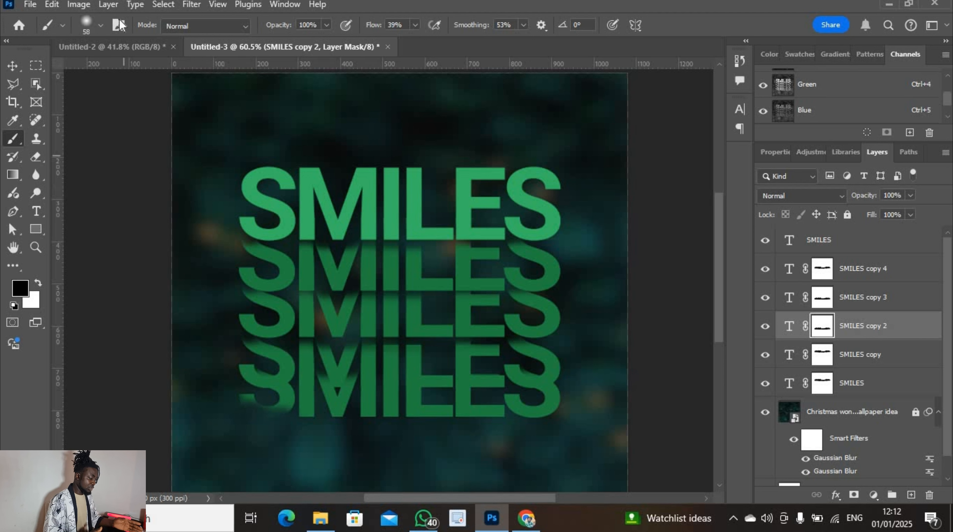
left_click(96, 24)
left_click(118, 69)
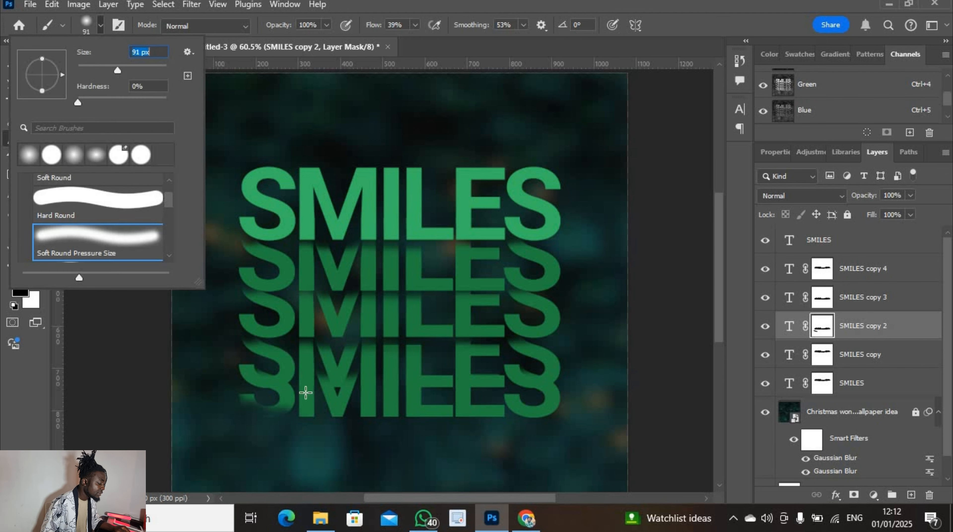
mouse_move(277, 416)
left_mouse_down()
mouse_move(306, 417)
mouse_move(223, 406)
mouse_move(253, 402)
mouse_move(229, 390)
mouse_move(275, 394)
mouse_move(237, 402)
mouse_move(432, 405)
mouse_move(298, 405)
mouse_move(324, 413)
mouse_move(411, 392)
mouse_move(390, 396)
mouse_move(413, 411)
mouse_move(316, 418)
mouse_move(398, 424)
mouse_move(298, 398)
mouse_move(531, 417)
mouse_move(332, 411)
mouse_move(367, 419)
mouse_move(336, 420)
mouse_move(377, 422)
mouse_move(322, 412)
left_mouse_up()
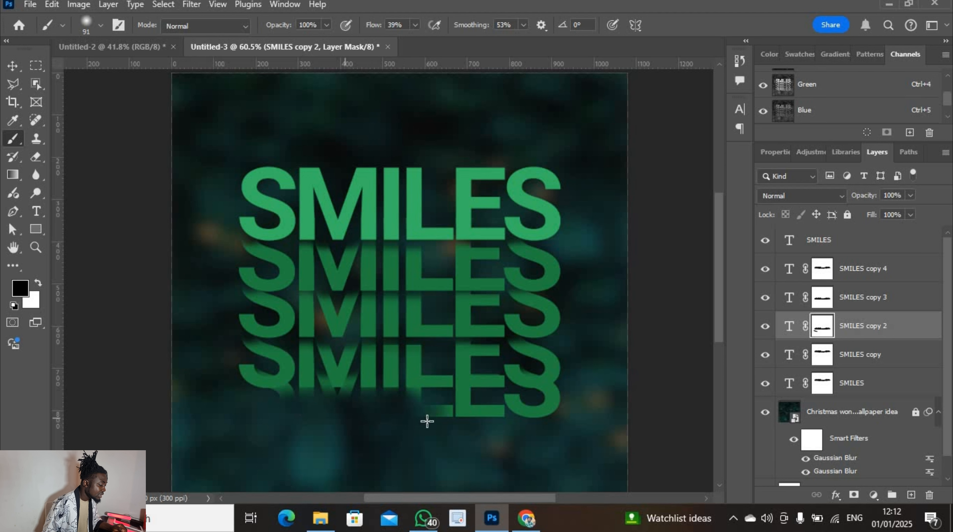
mouse_move(426, 422)
left_mouse_down()
mouse_move(603, 417)
mouse_move(492, 419)
mouse_move(577, 416)
mouse_move(576, 398)
mouse_move(514, 414)
mouse_move(570, 407)
left_mouse_up()
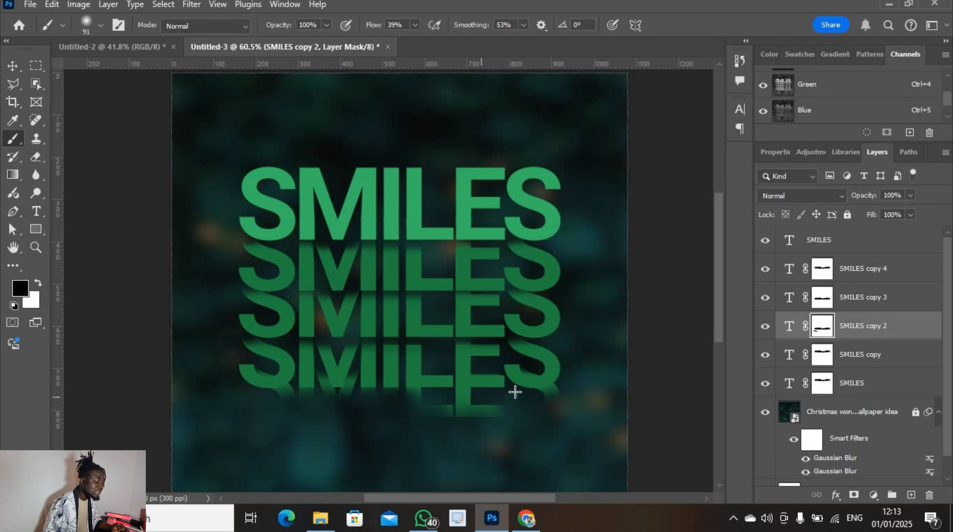
mouse_move(487, 400)
left_mouse_down()
mouse_move(402, 411)
mouse_move(565, 409)
mouse_move(402, 408)
left_mouse_up()
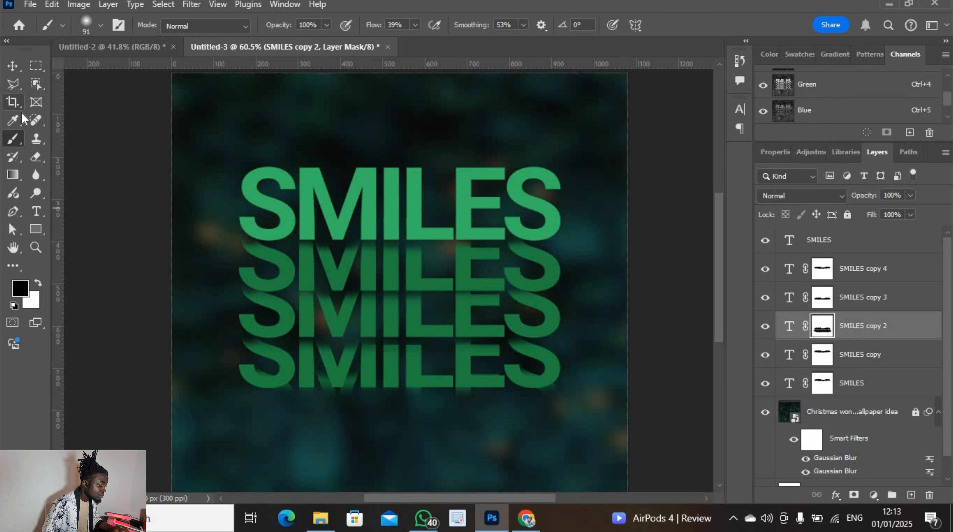
left_click(875, 298)
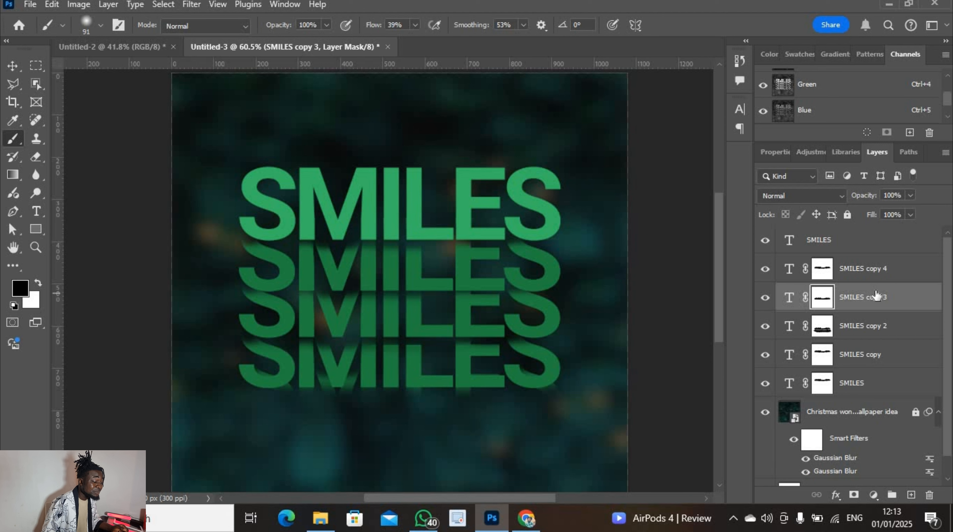
Duplicate SMILES copy 3 and move the copy up behind the top SMILES row
key("ctrl+j")
left_click(789, 297)
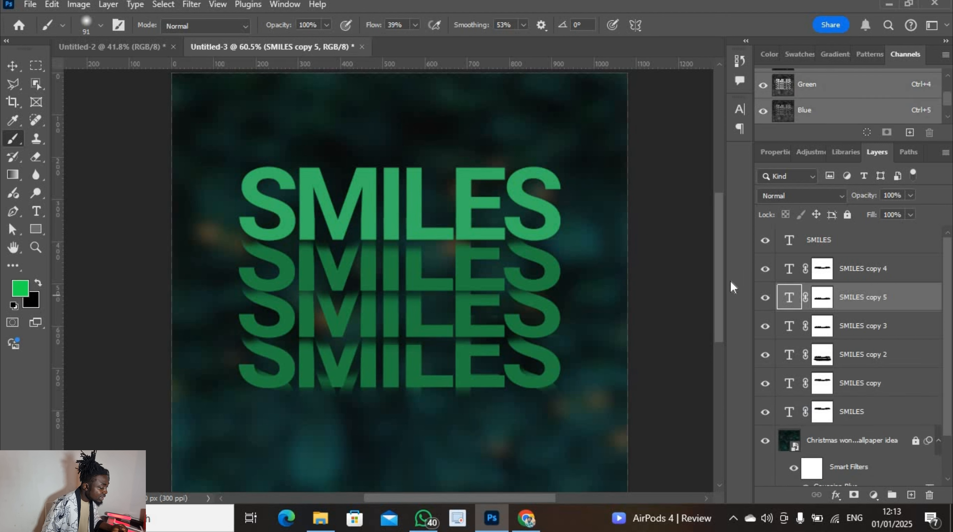
left_click(15, 67)
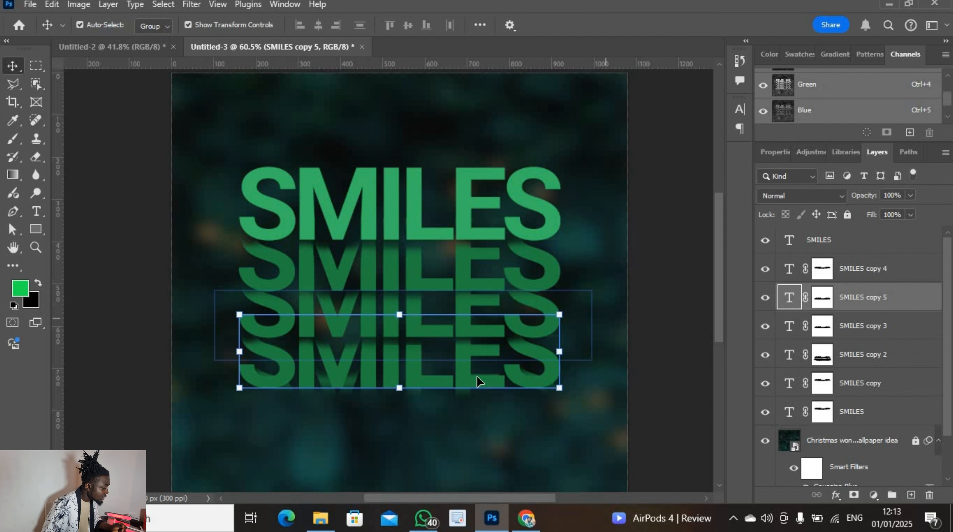
key("ctrl+t")
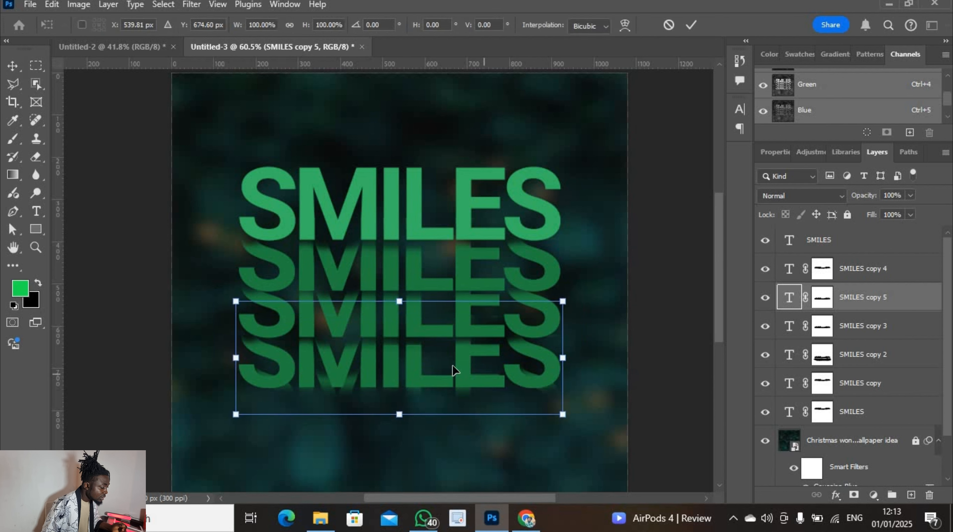
left_click_drag(421, 352, 420, 169)
left_click(824, 304)
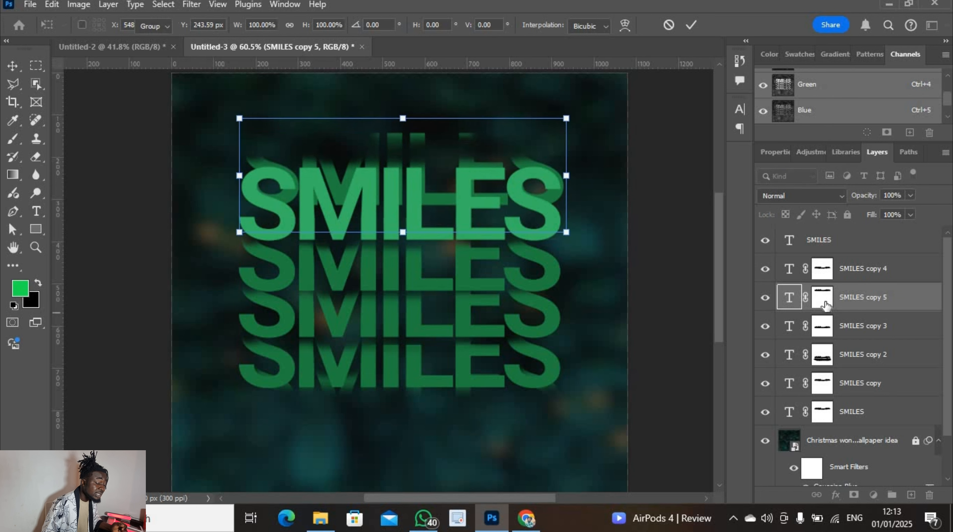
Replace SMILES copy 5's old mask with a new blank mask and nudge the layer into alignment
left_click(930, 496)
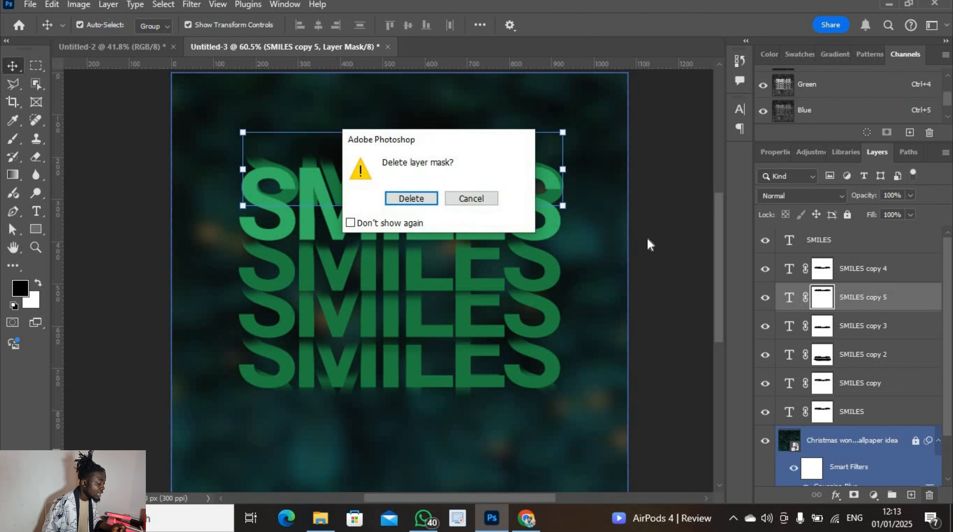
left_click(425, 199)
left_click(826, 276)
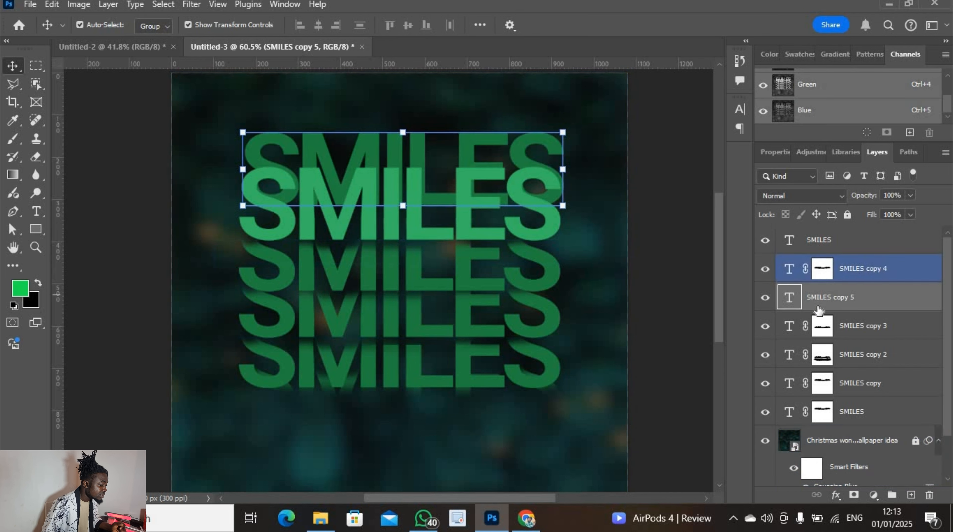
left_click_drag(809, 461, 862, 499)
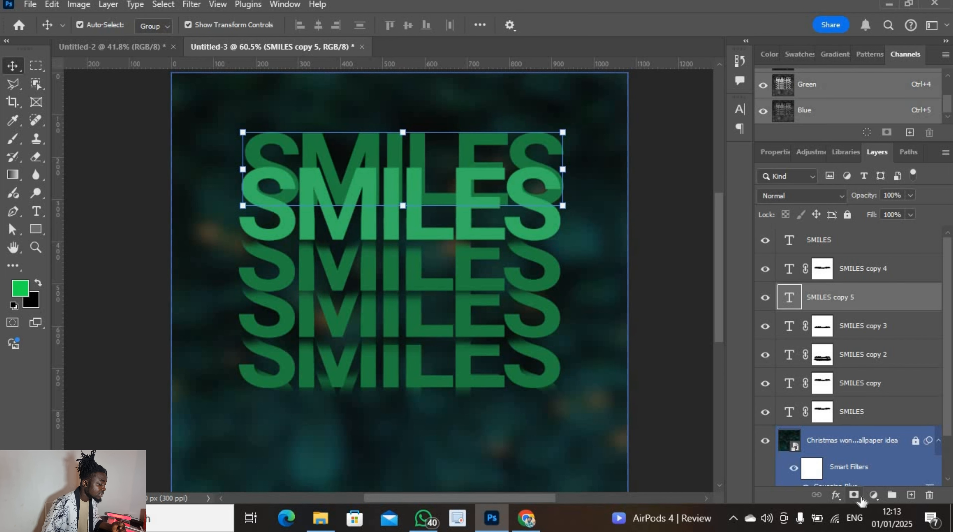
left_click(857, 498)
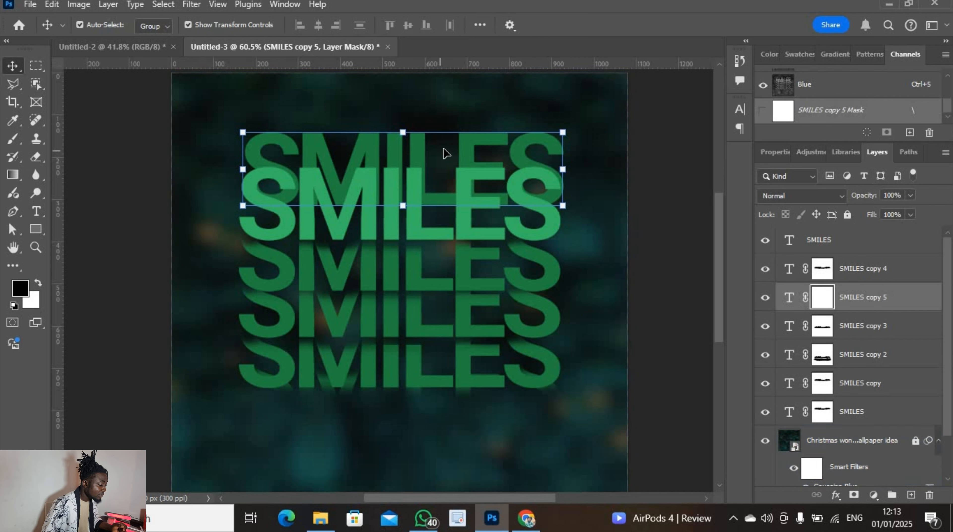
left_click_drag(443, 148, 441, 153)
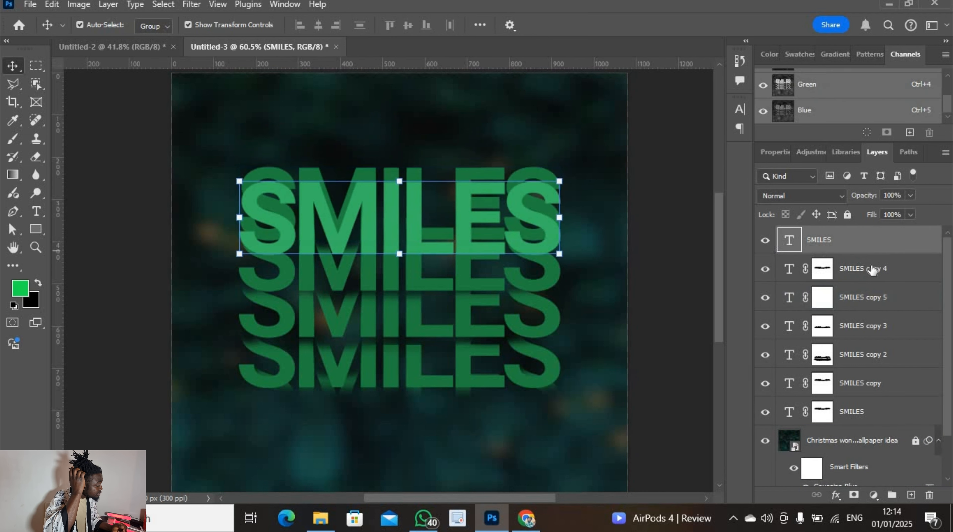
left_click(872, 269)
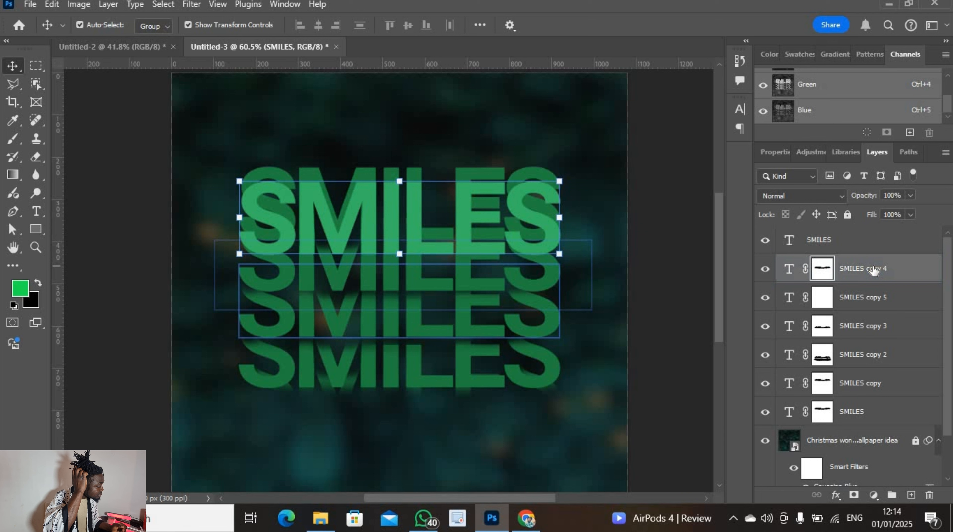
left_click(884, 294)
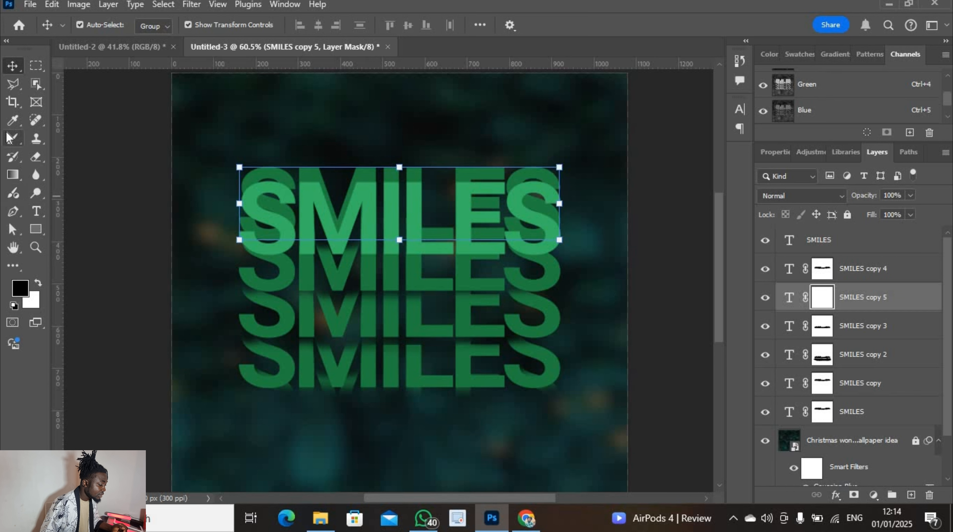
Brush black on SMILES copy 5's mask over the rear S, E and upper-right letters, then select the top SMILES layer
left_click(13, 139)
mouse_move(280, 169)
left_mouse_down()
mouse_move(189, 173)
mouse_move(258, 175)
mouse_move(247, 174)
mouse_move(311, 163)
mouse_move(297, 172)
mouse_move(346, 173)
left_mouse_up()
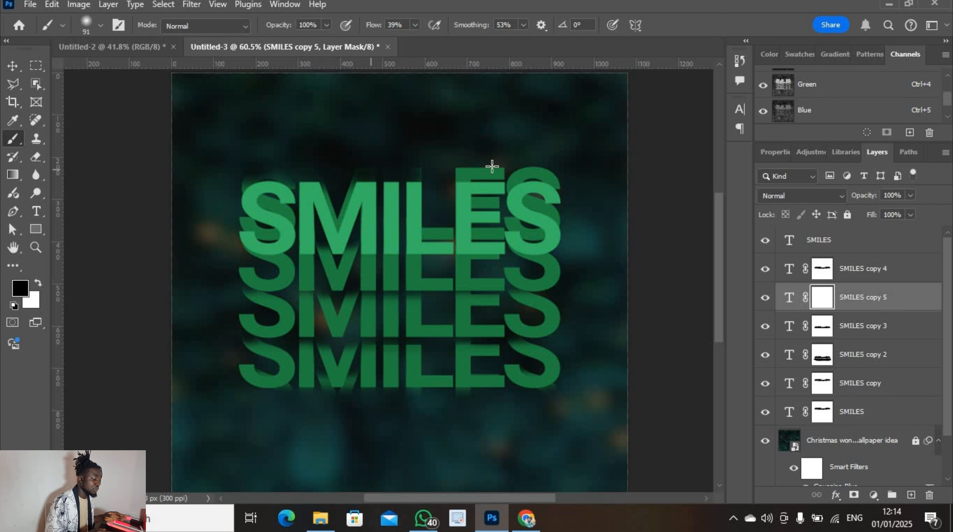
mouse_move(452, 173)
left_mouse_down()
mouse_move(497, 166)
mouse_move(426, 175)
mouse_move(535, 167)
mouse_move(555, 178)
mouse_move(527, 166)
mouse_move(465, 175)
mouse_move(529, 167)
mouse_move(518, 165)
mouse_move(563, 177)
mouse_move(534, 175)
left_mouse_up()
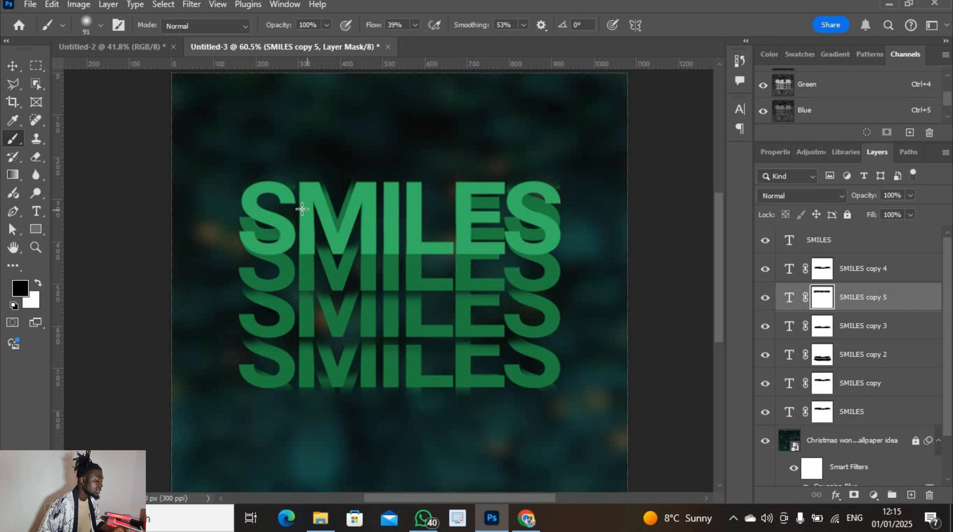
mouse_move(290, 224)
left_mouse_down()
mouse_move(262, 201)
mouse_move(263, 247)
mouse_move(280, 246)
mouse_move(241, 217)
left_mouse_up()
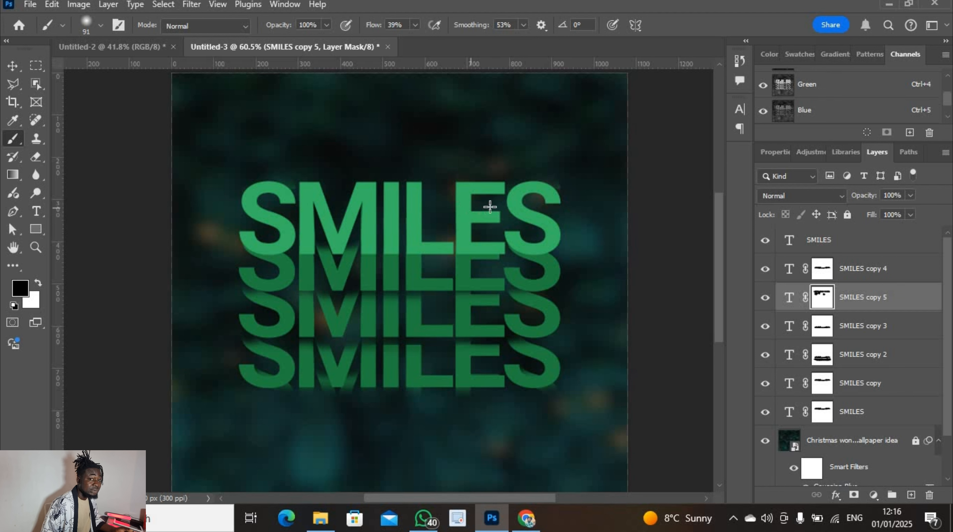
left_click_drag(490, 207, 559, 209)
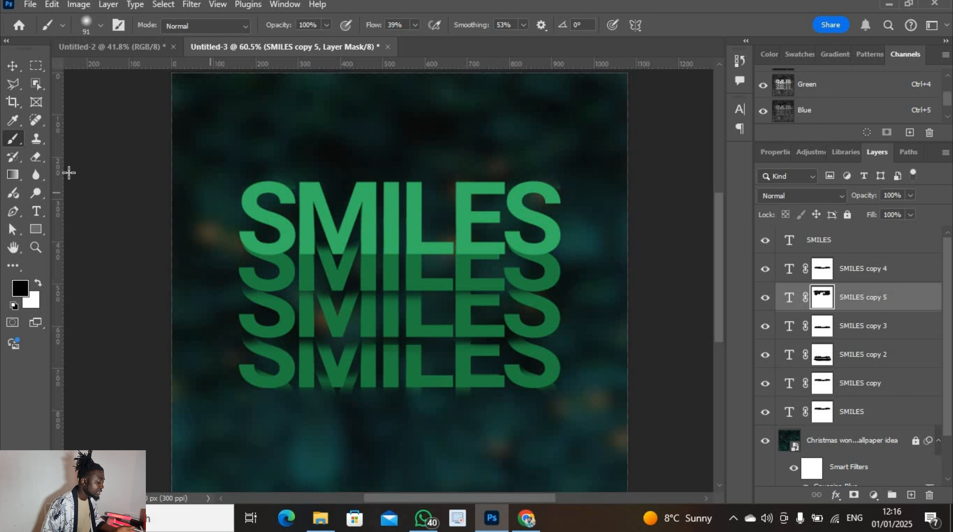
left_click(12, 65)
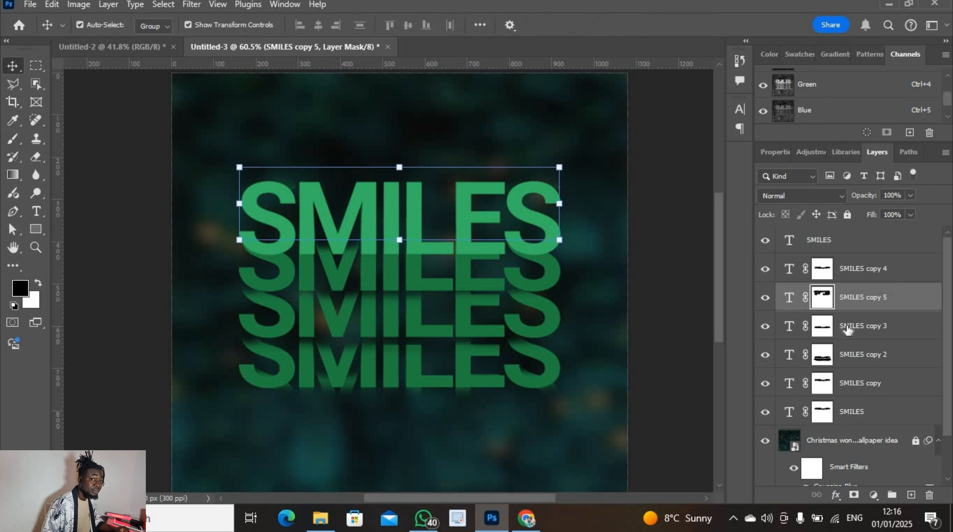
left_click(890, 234)
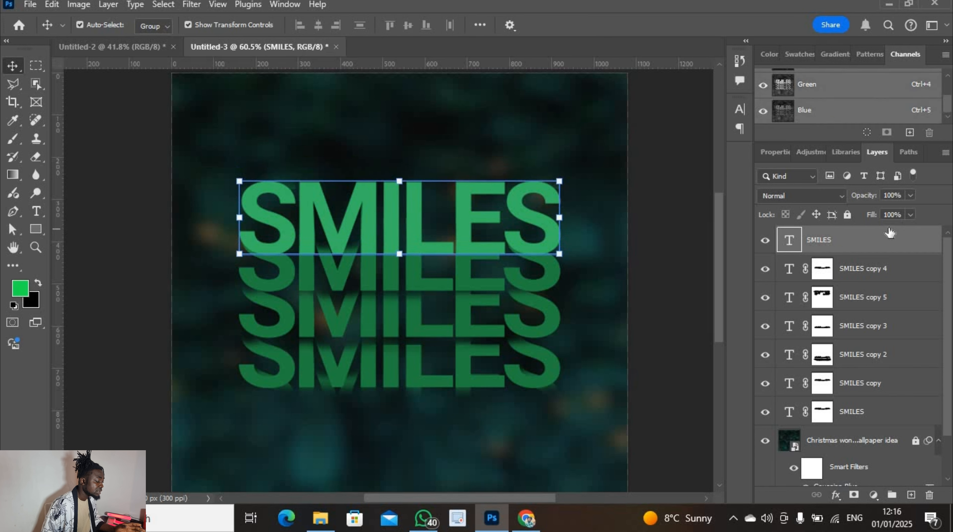
Group the seven selected SMILES text layers into Group 1 and set its blend mode to Normal
left_click(887, 412, "shift")
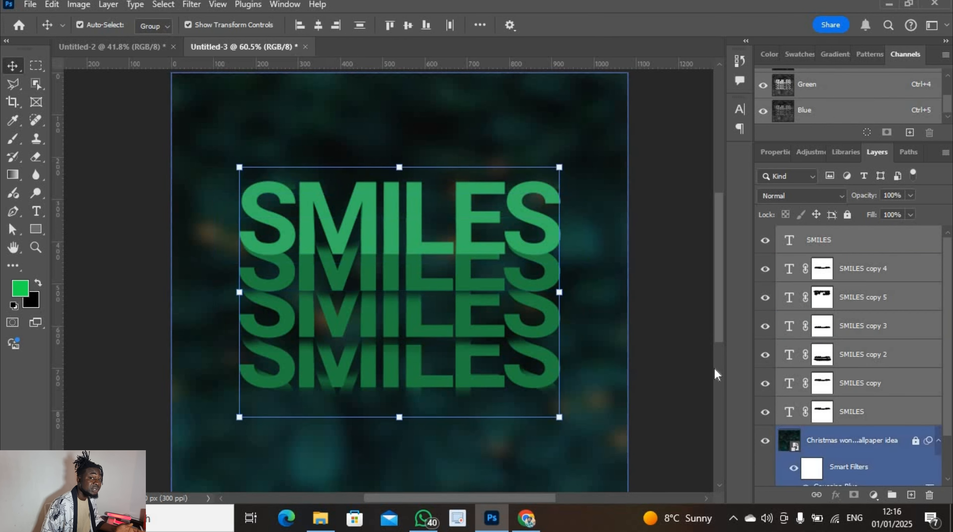
left_click(891, 495)
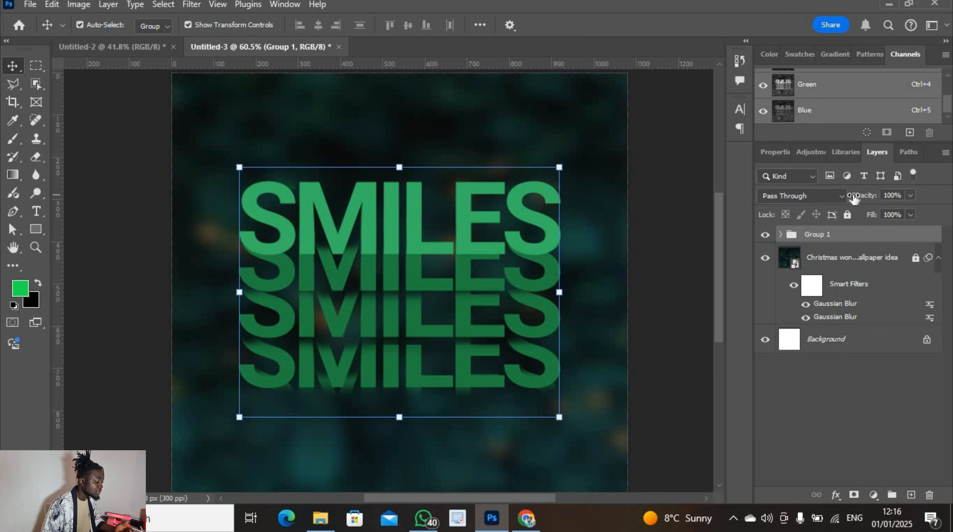
left_click(840, 197)
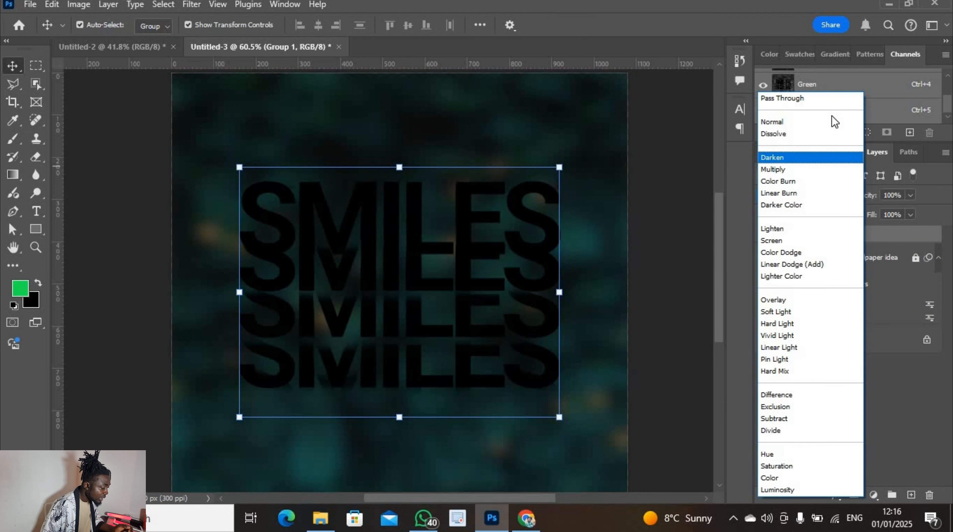
left_click(825, 124)
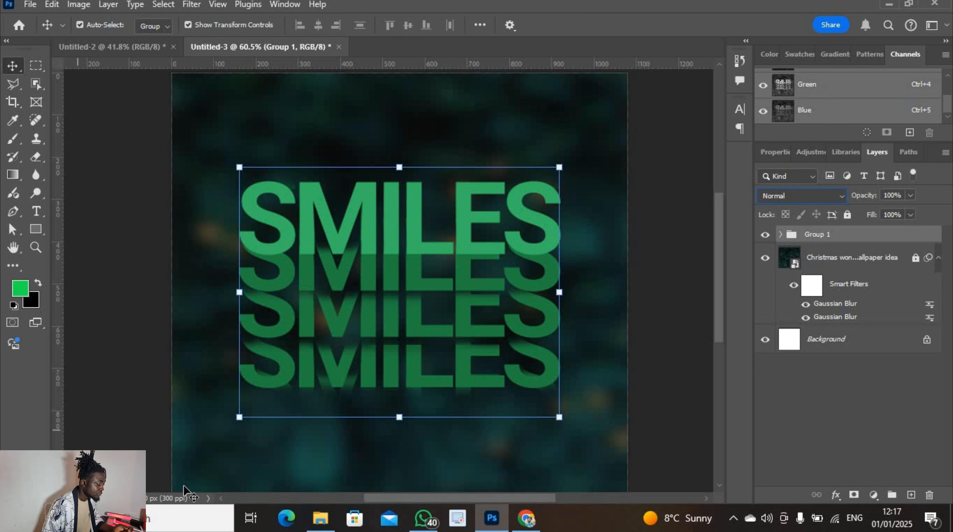
Place the portrait photo from Downloads into the poster as a smart object
left_click(326, 527)
left_click_drag(529, 160, 247, 206)
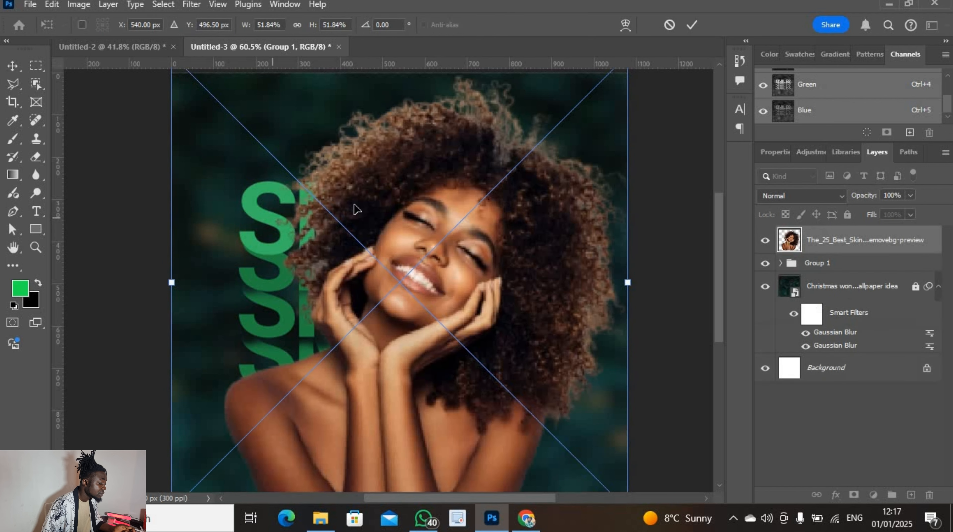
left_click(692, 26)
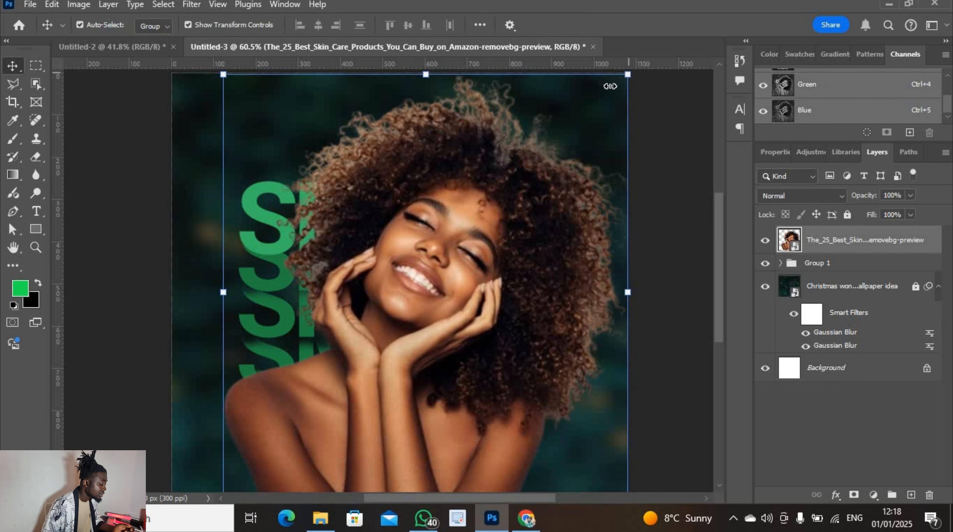
Scale the portrait to about 35.71% and centre it over the SMILES rows
mouse_move(610, 86)
left_mouse_down()
mouse_move(605, 98)
mouse_move(593, 90)
left_mouse_up()
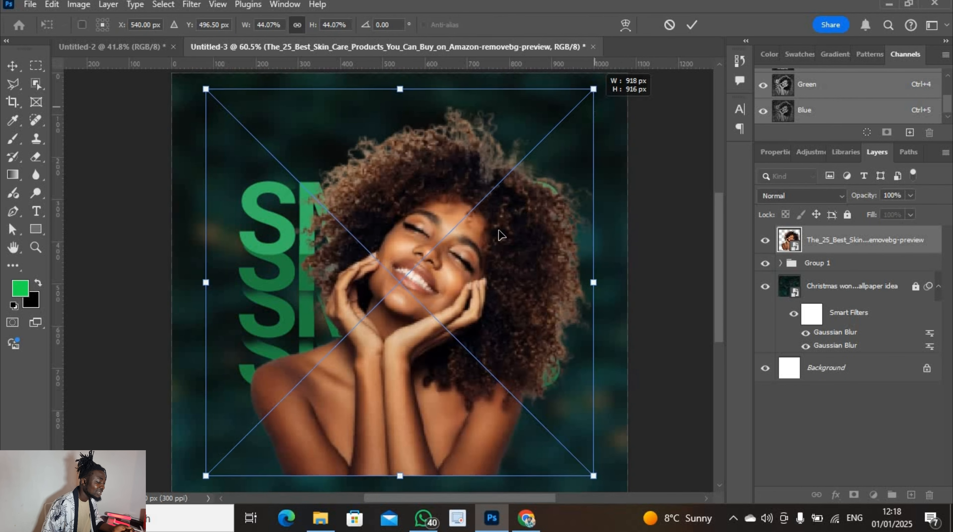
left_click_drag(418, 339, 459, 329)
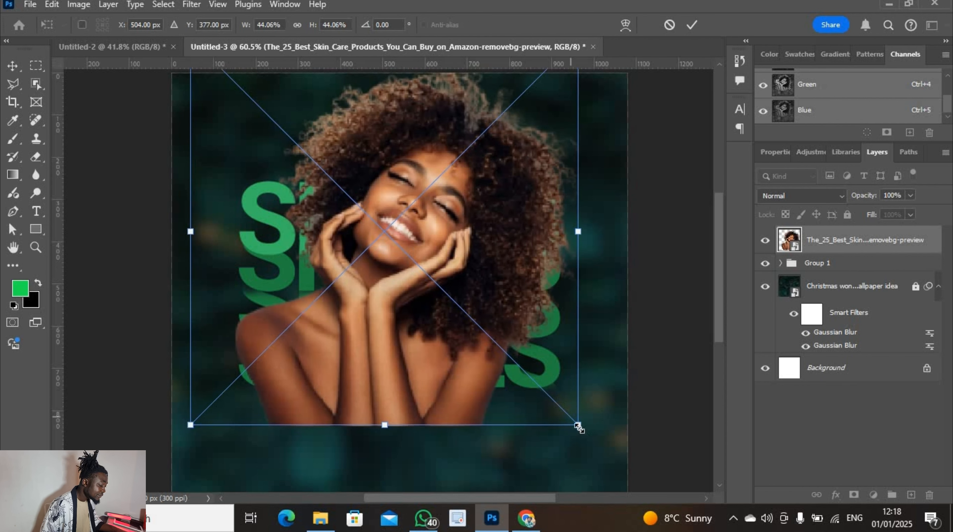
left_click_drag(578, 425, 544, 375)
left_click_drag(428, 295, 425, 298)
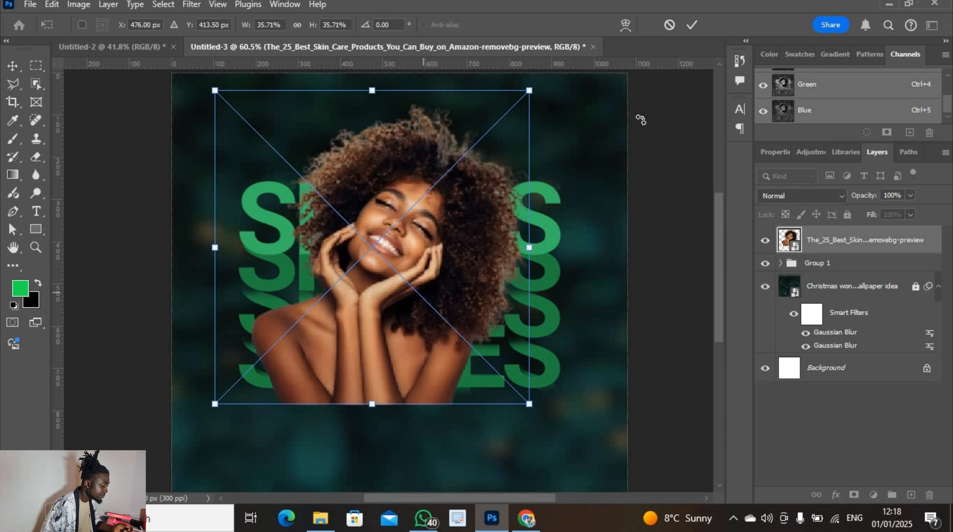
left_click(692, 25)
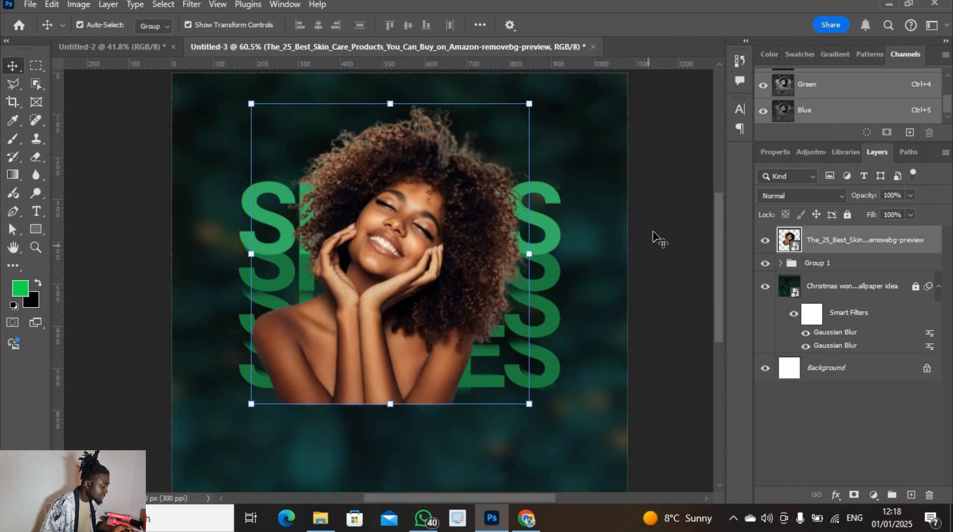
left_click(659, 240)
left_click(791, 241)
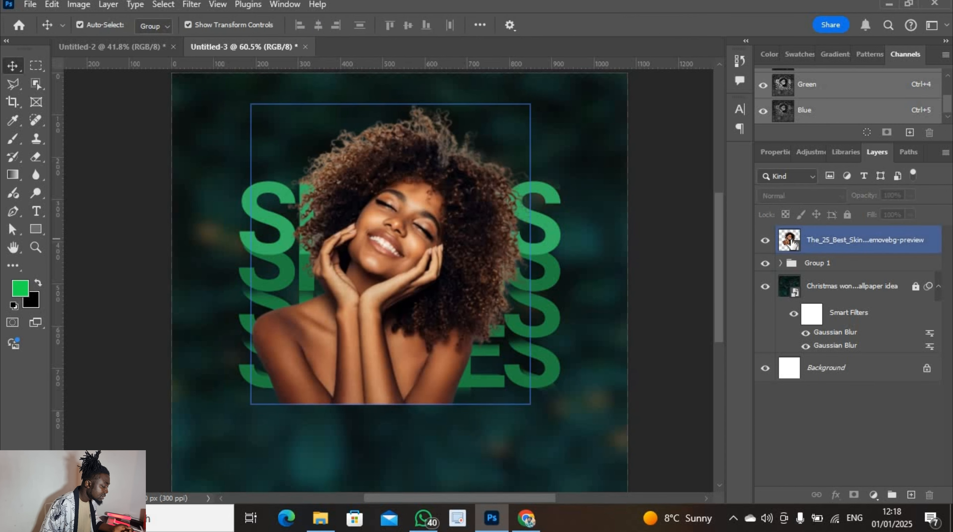
Add a mask to the portrait, soft-brush away its bottom edge, and nudge the photo slightly right and down
left_click(855, 497)
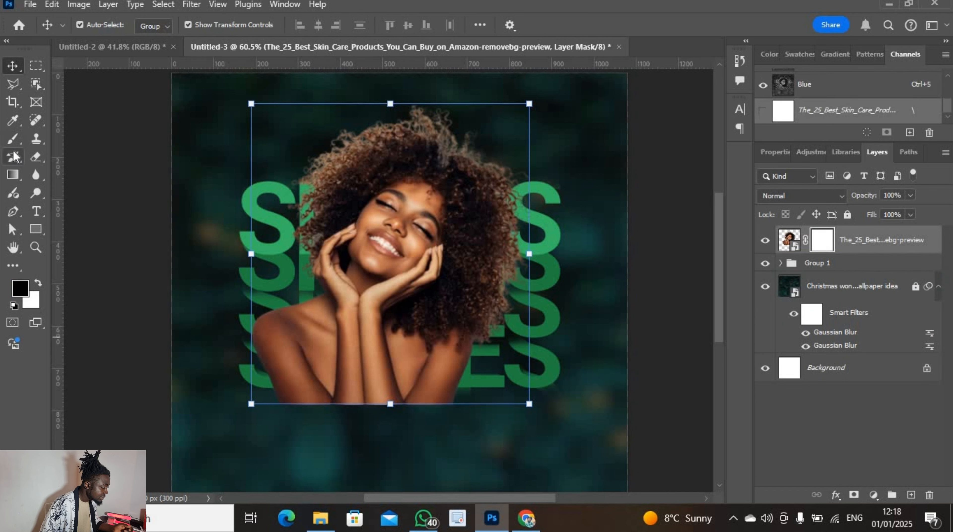
left_click(13, 138)
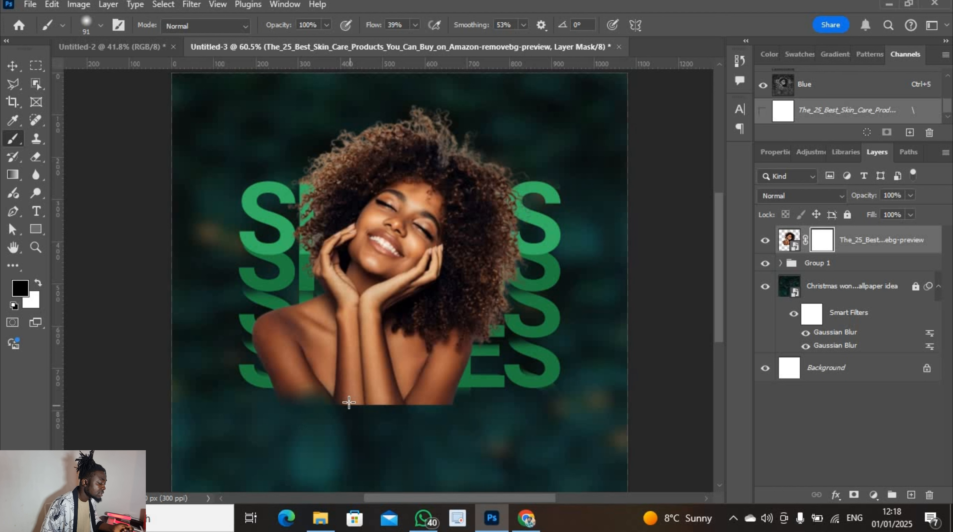
mouse_move(369, 403)
left_mouse_down()
mouse_move(349, 410)
mouse_move(410, 403)
mouse_move(315, 406)
mouse_move(338, 407)
left_mouse_up()
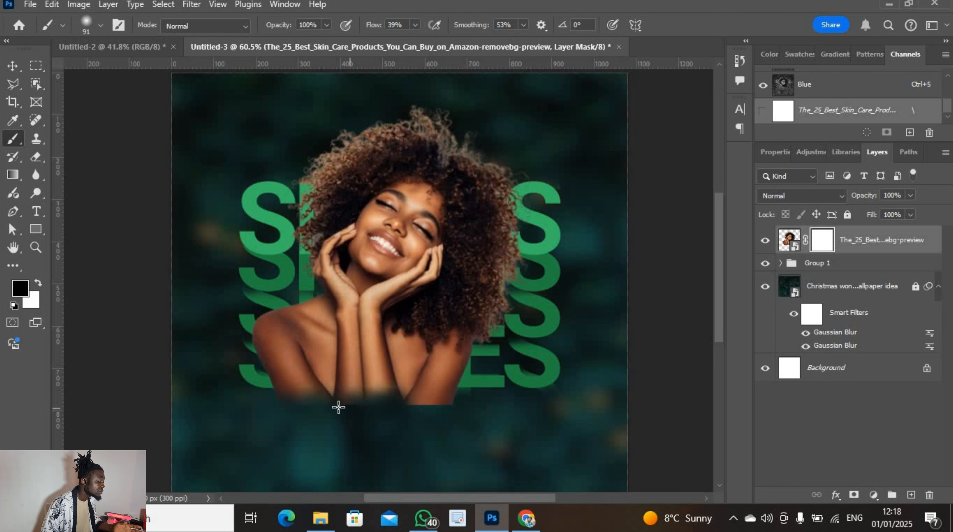
left_click_drag(450, 409, 470, 408)
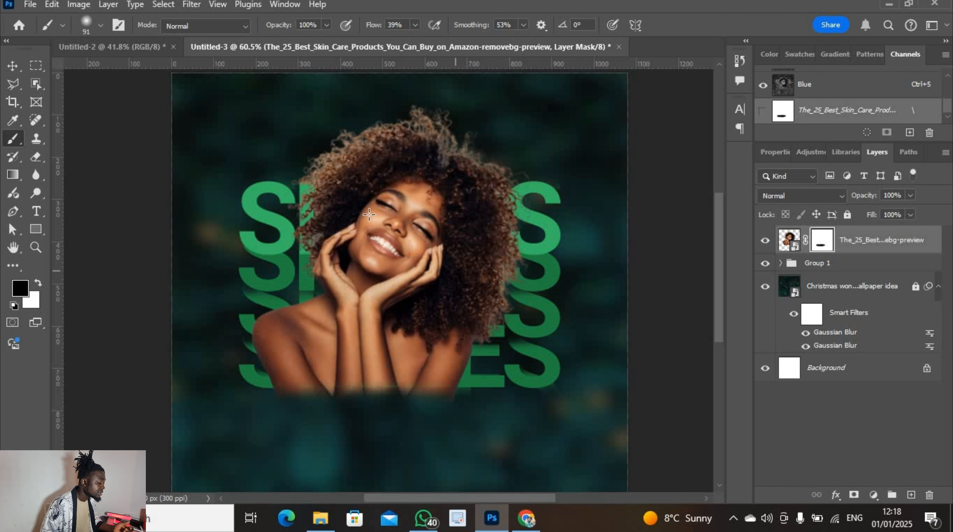
left_click(13, 67)
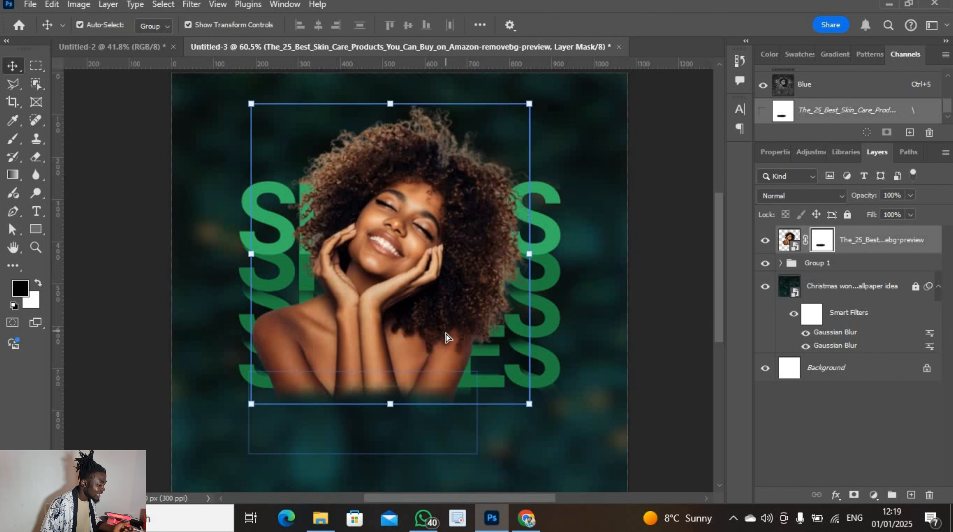
mouse_move(445, 329)
left_mouse_down()
mouse_move(443, 314)
mouse_move(446, 331)
left_mouse_up()
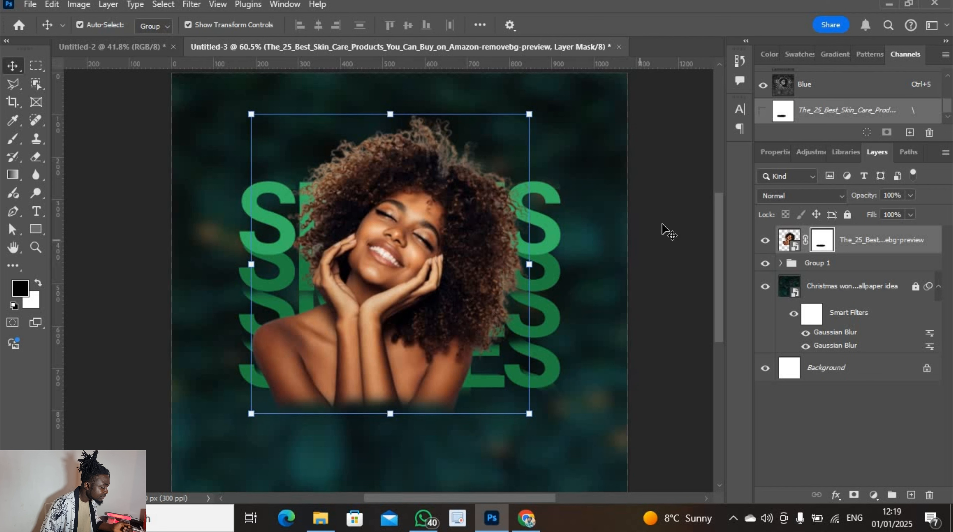
Paint more black on the photo's mask to fade the lower-left arm and right edge
left_click(669, 229)
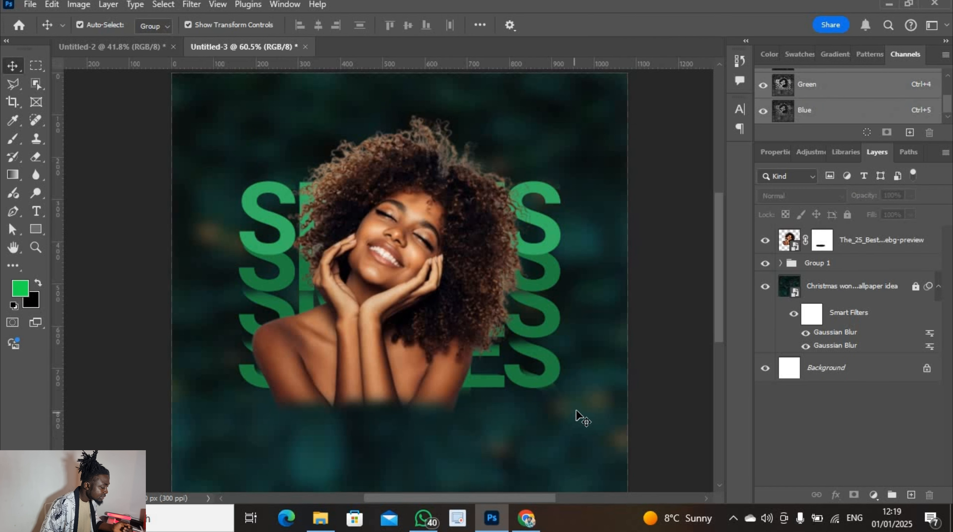
left_click(13, 142)
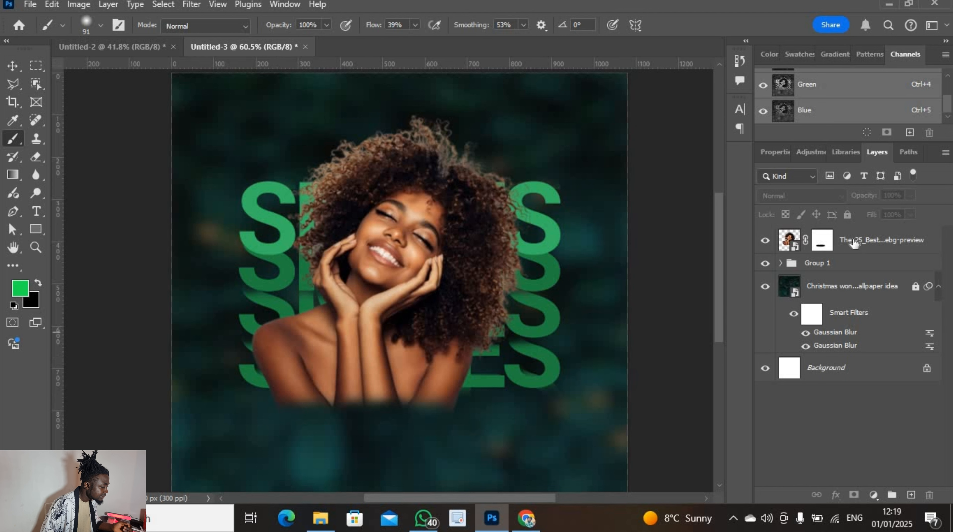
left_click(822, 240)
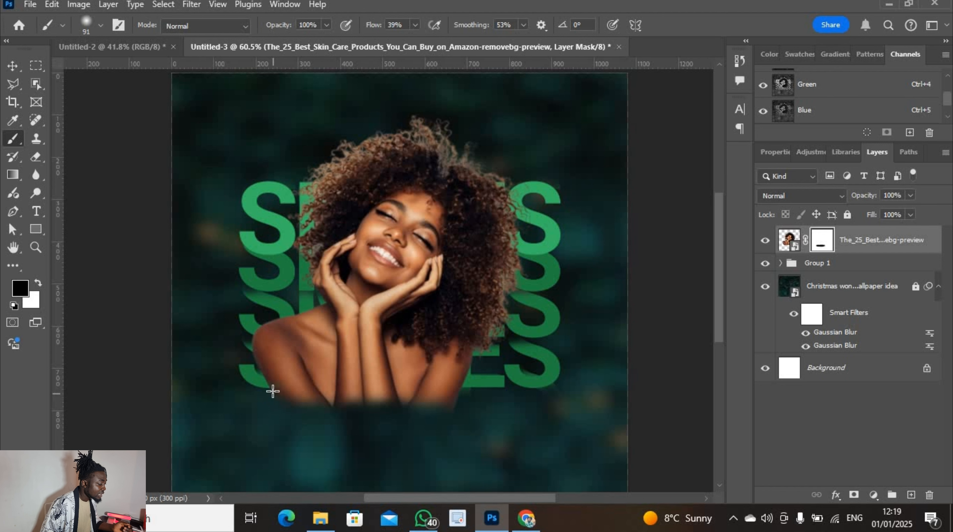
left_click_drag(341, 420, 445, 433)
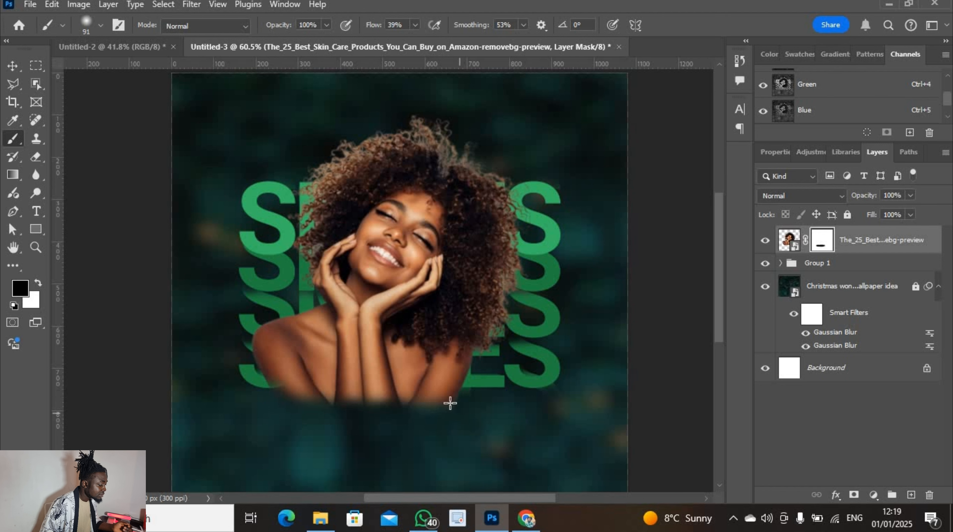
left_click_drag(453, 409, 463, 376)
left_click(12, 67)
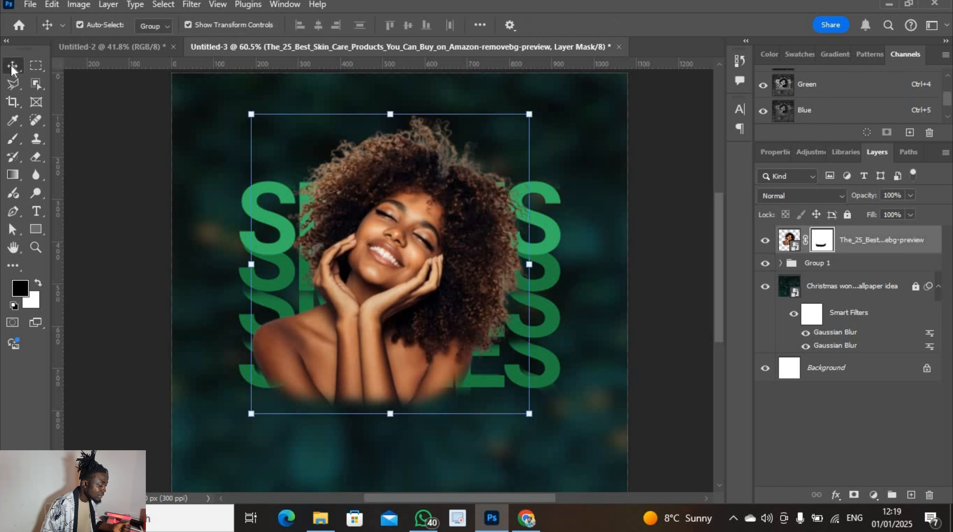
left_click(849, 248)
Set the portrait layer's blend mode to Darken
left_click(801, 195)
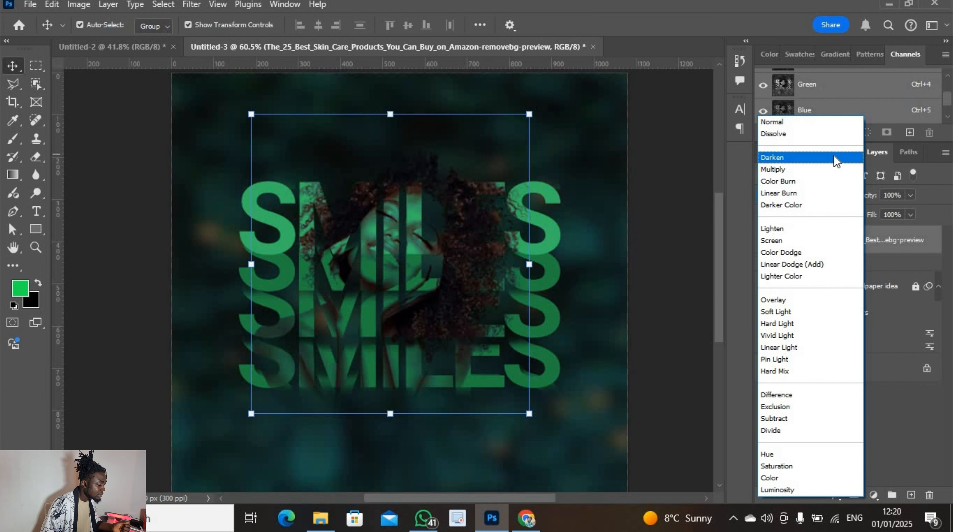
left_click(834, 159)
left_click(676, 188)
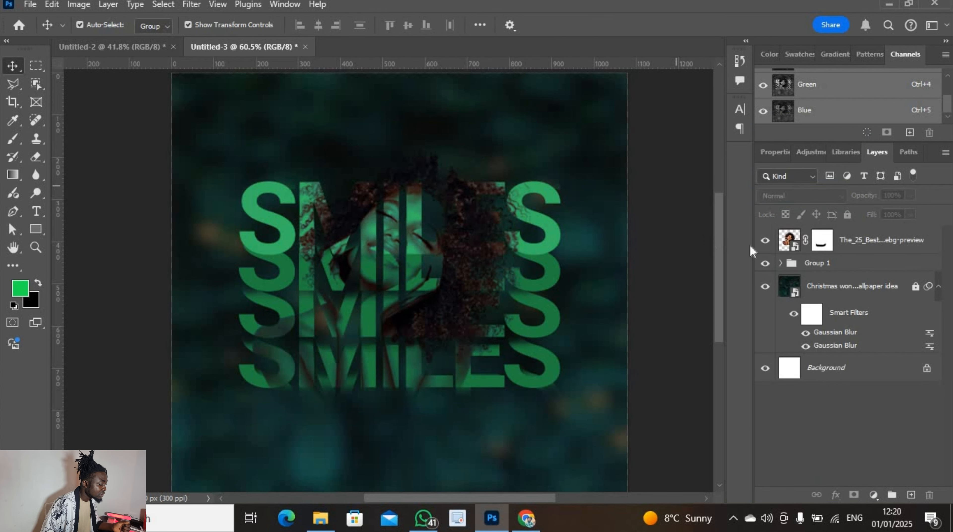
left_click(875, 249)
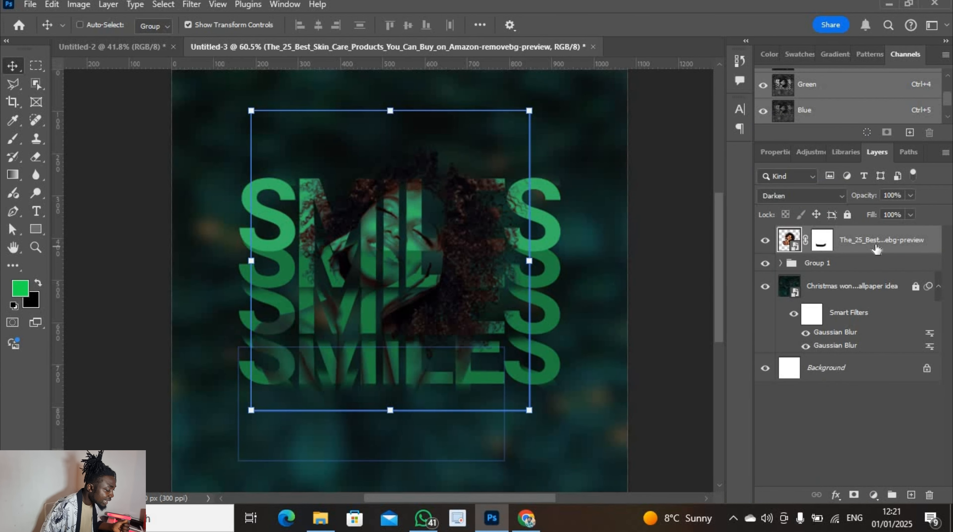
Duplicate the portrait, keep the copy in Normal mode, and target its layer mask
key("ctrl+j")
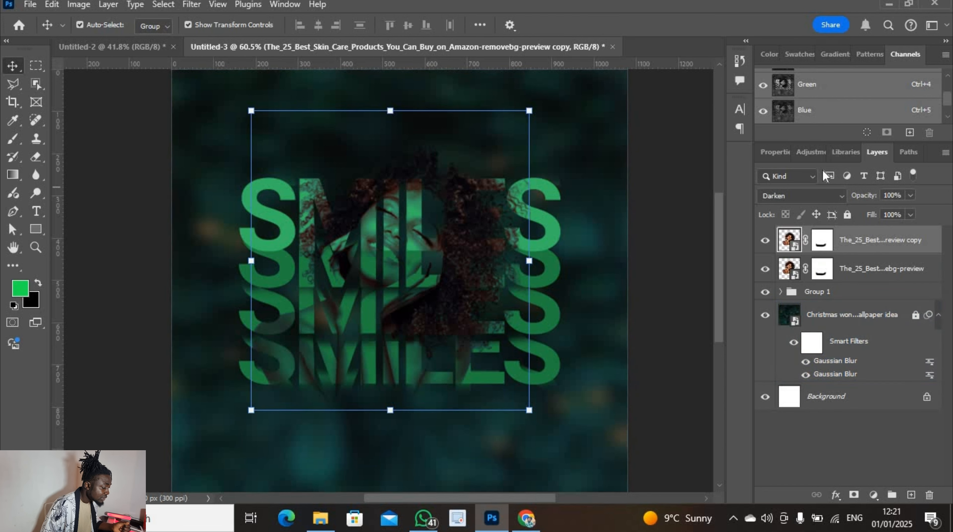
left_click(839, 196)
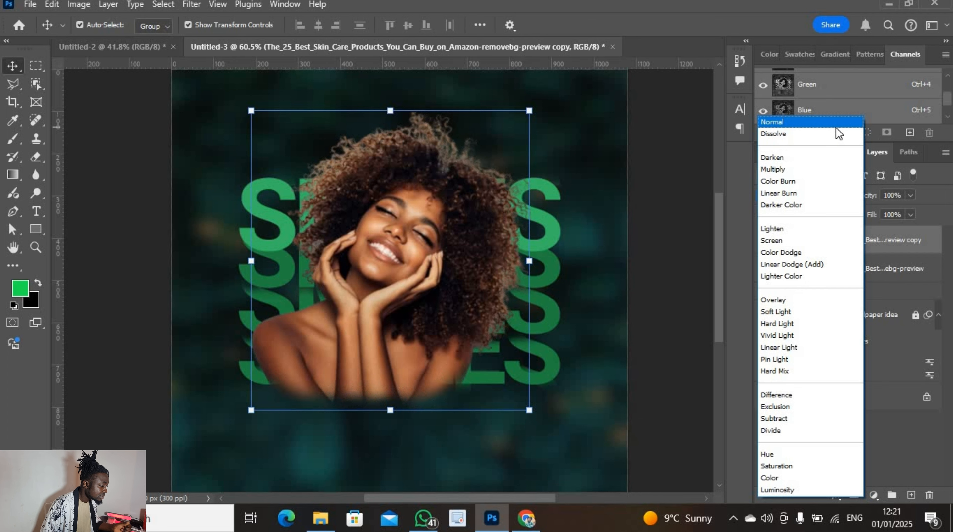
left_click(837, 124)
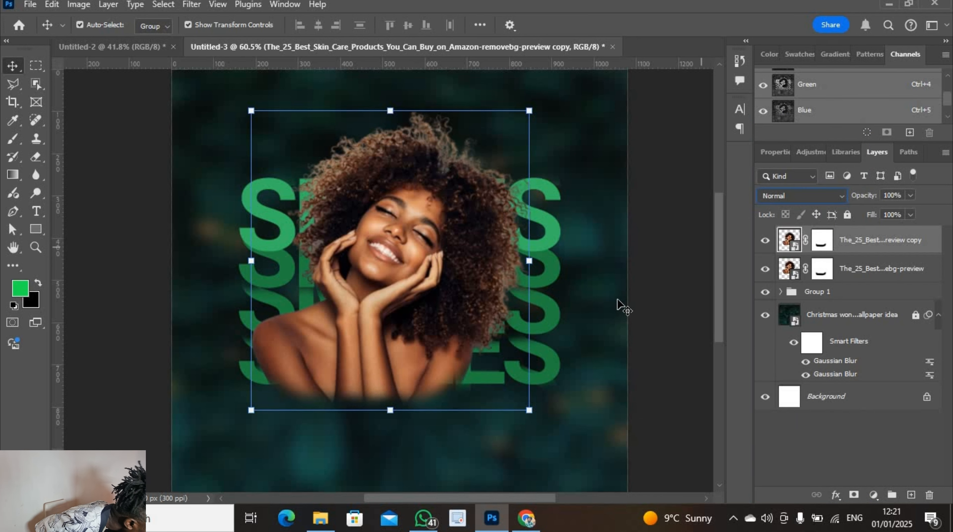
left_click(823, 243)
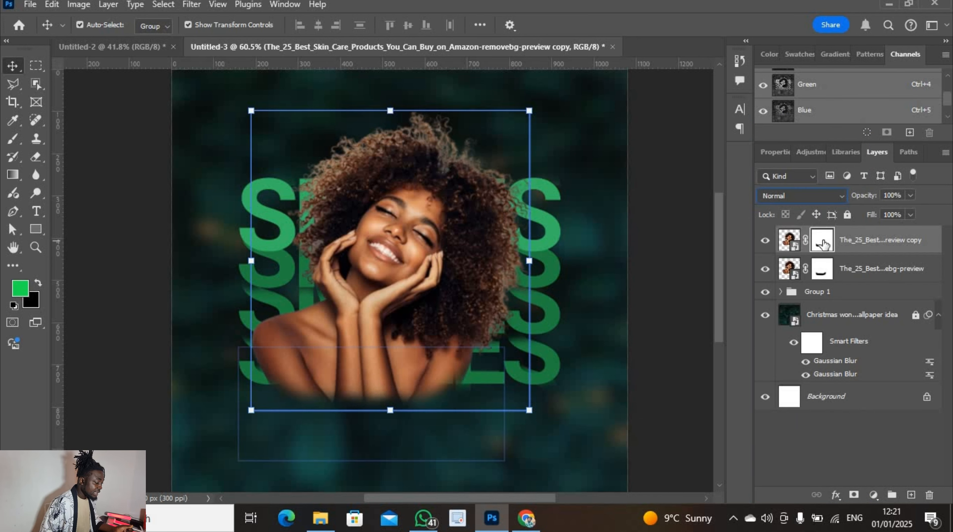
Soft-brush black on the copy's mask over hair strands, flyaways above the hair, and wrist and finger edges
left_click(13, 138)
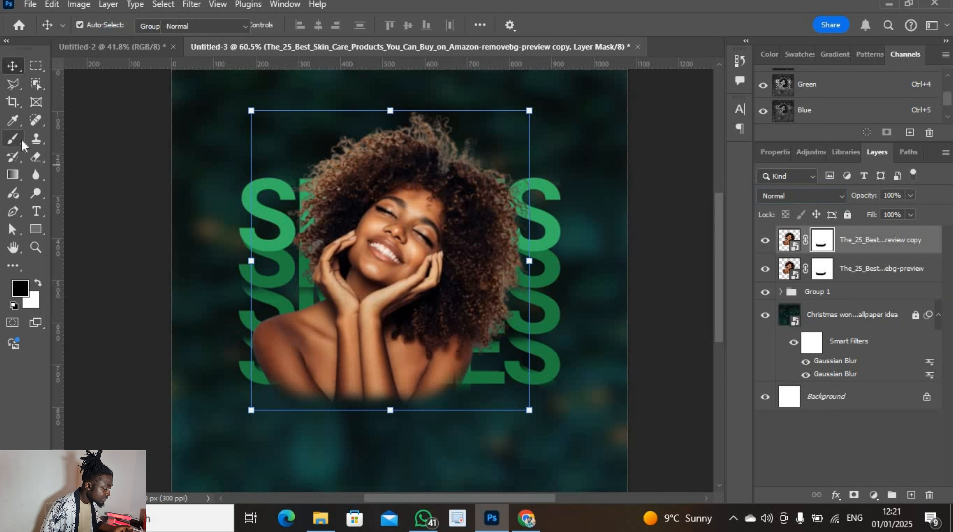
mouse_move(330, 155)
left_mouse_down()
mouse_move(358, 162)
mouse_move(322, 178)
mouse_move(327, 189)
mouse_move(337, 183)
mouse_move(319, 168)
mouse_move(319, 183)
mouse_move(302, 179)
mouse_move(334, 135)
mouse_move(298, 186)
mouse_move(363, 132)
mouse_move(337, 153)
mouse_move(327, 149)
mouse_move(343, 153)
mouse_move(324, 153)
mouse_move(308, 181)
mouse_move(313, 154)
mouse_move(301, 236)
left_mouse_up()
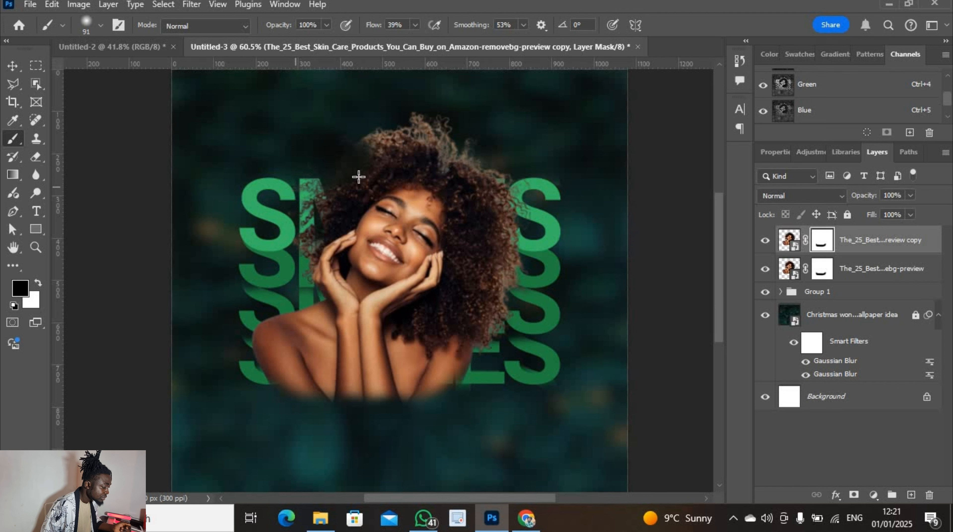
mouse_move(319, 192)
left_mouse_down()
mouse_move(314, 264)
mouse_move(314, 256)
left_mouse_up()
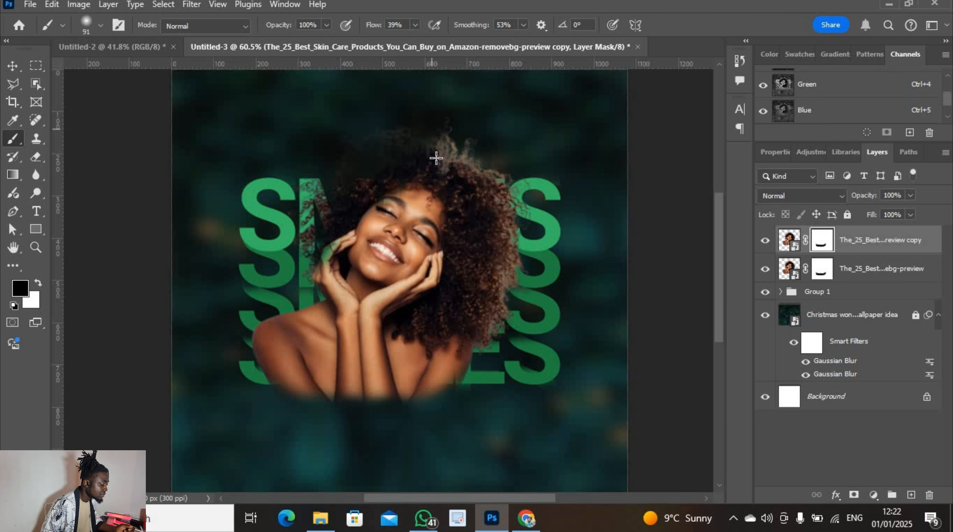
left_click_drag(430, 144, 449, 117)
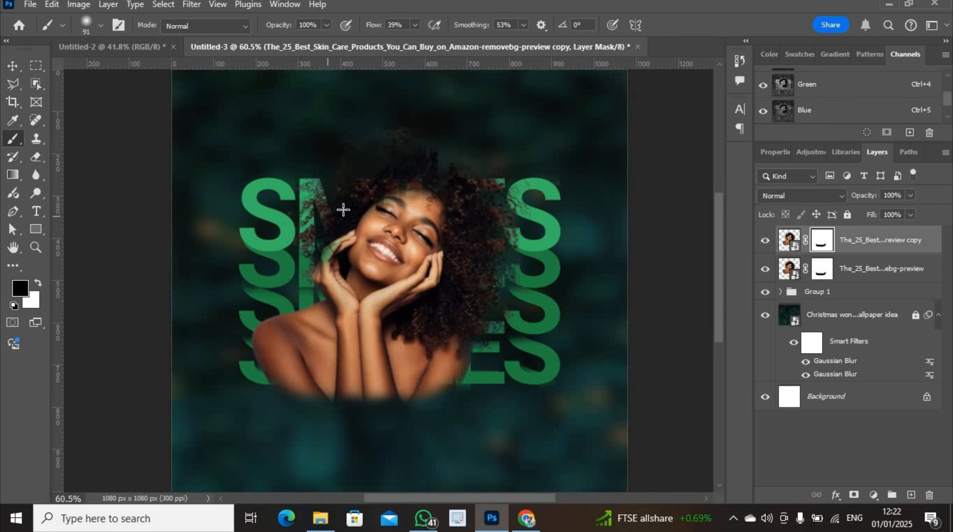
left_click_drag(314, 279, 335, 210)
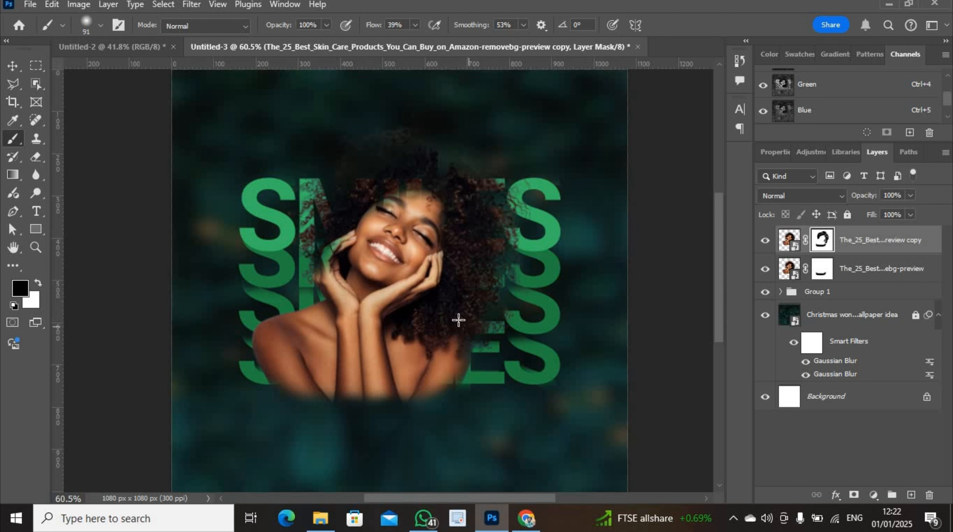
Set the top portrait copy to Darker Color blending, then select Group 1 in Layers
left_click(840, 196)
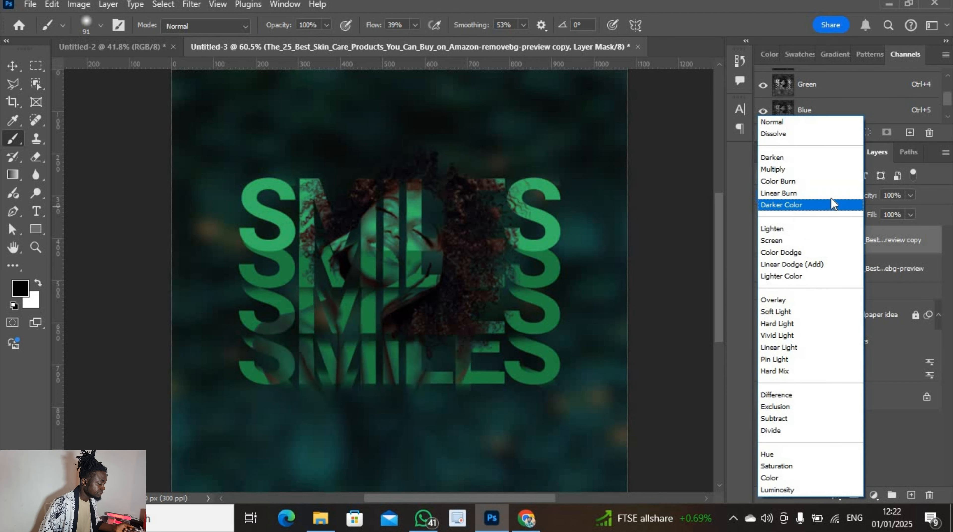
left_click(832, 203)
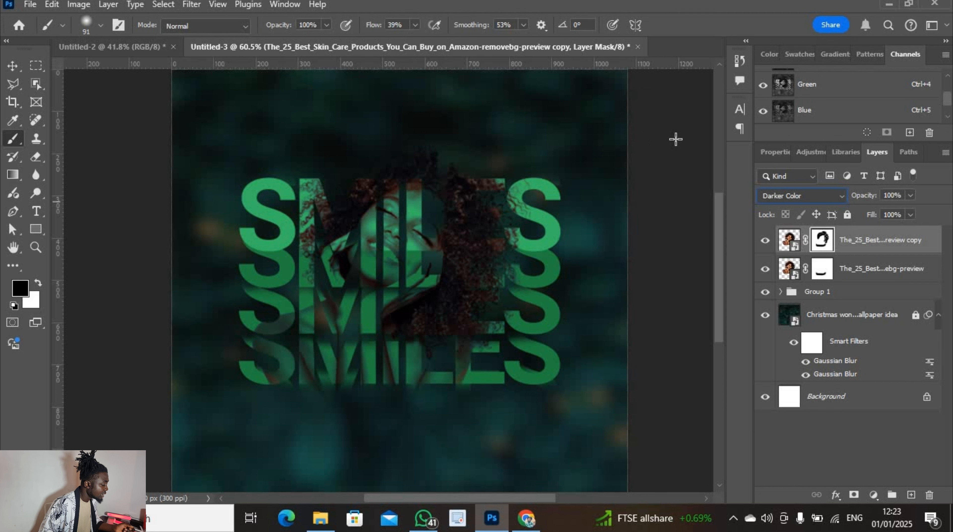
key("v")
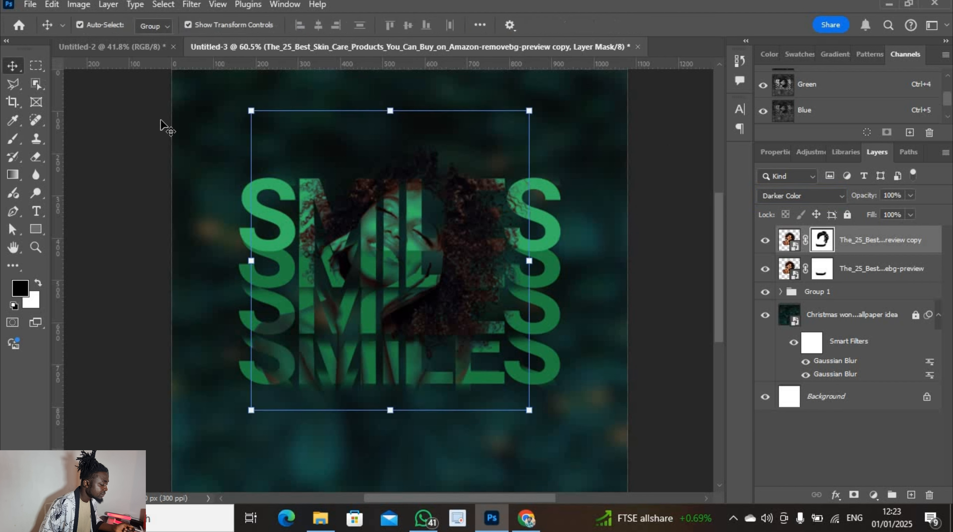
left_click(604, 294)
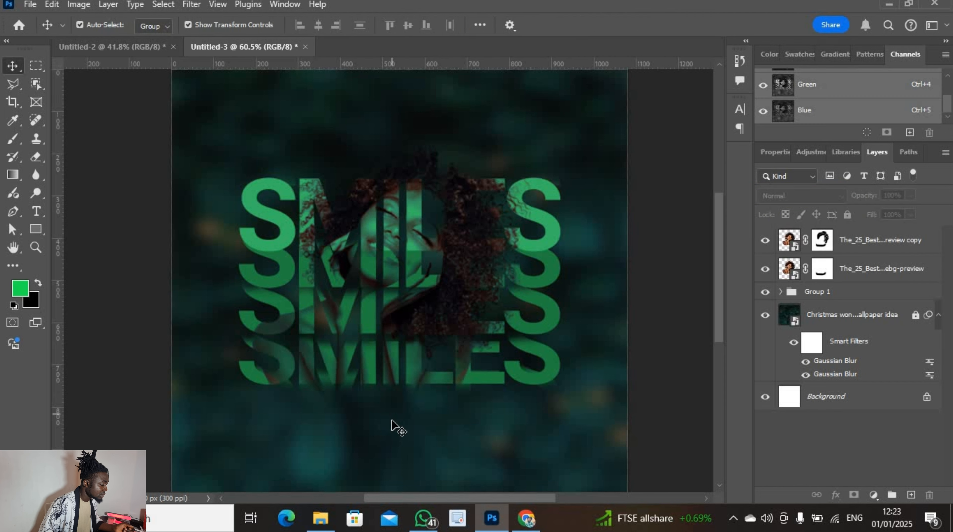
left_click(889, 276)
left_click(882, 295)
left_click(866, 317)
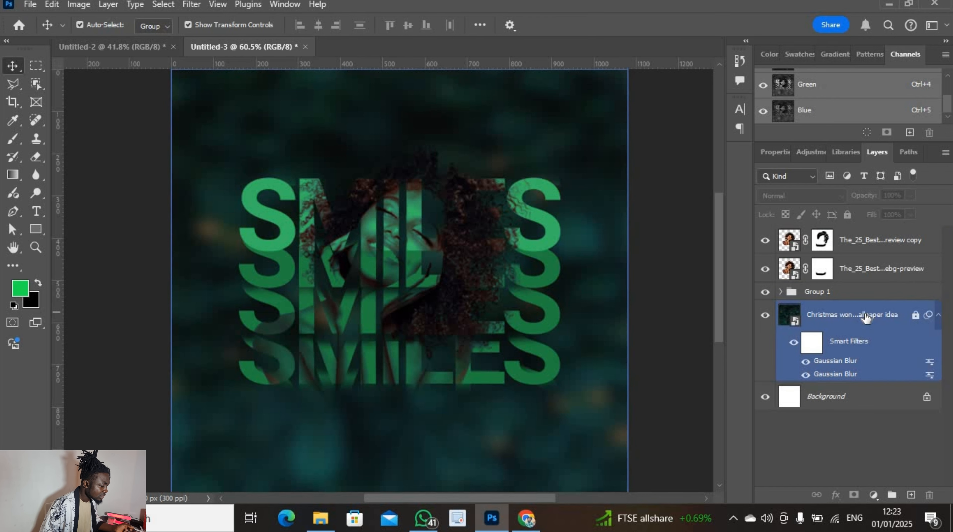
left_click(873, 293)
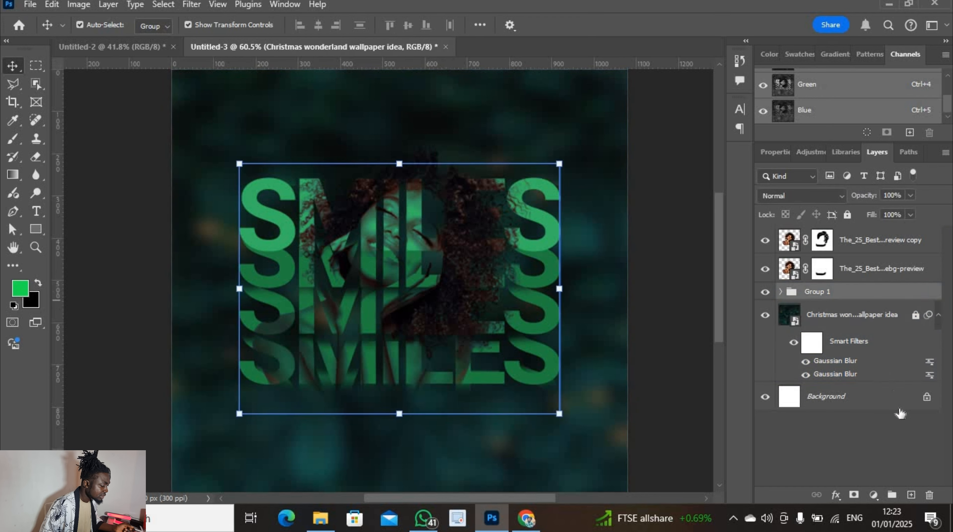
Add a new Layer 1 and set up a 432 px Soft Round brush
left_click(910, 495)
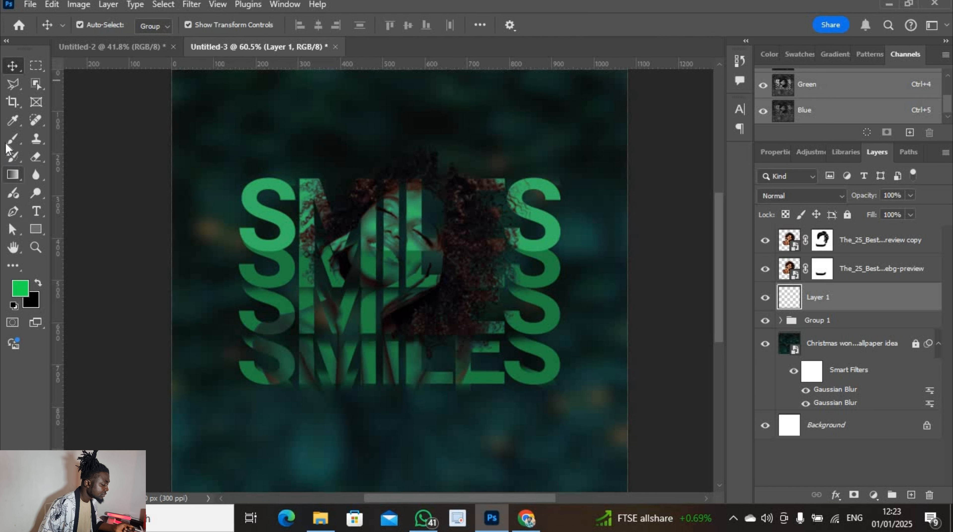
left_click(13, 140)
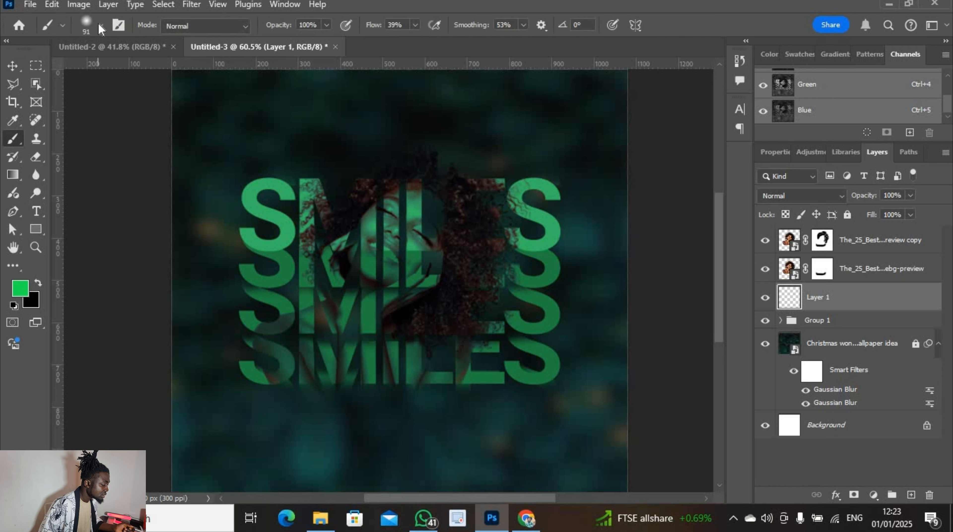
left_click(100, 26)
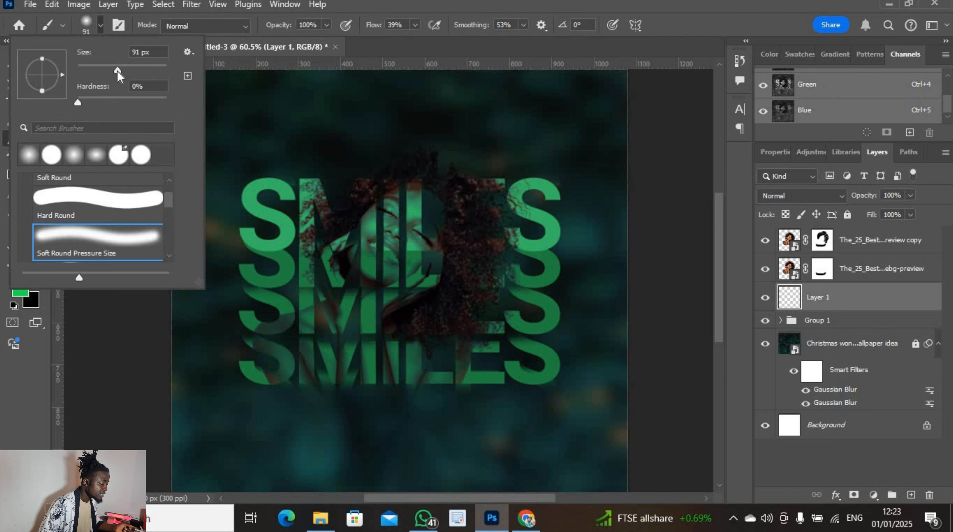
left_click_drag(117, 71, 155, 71)
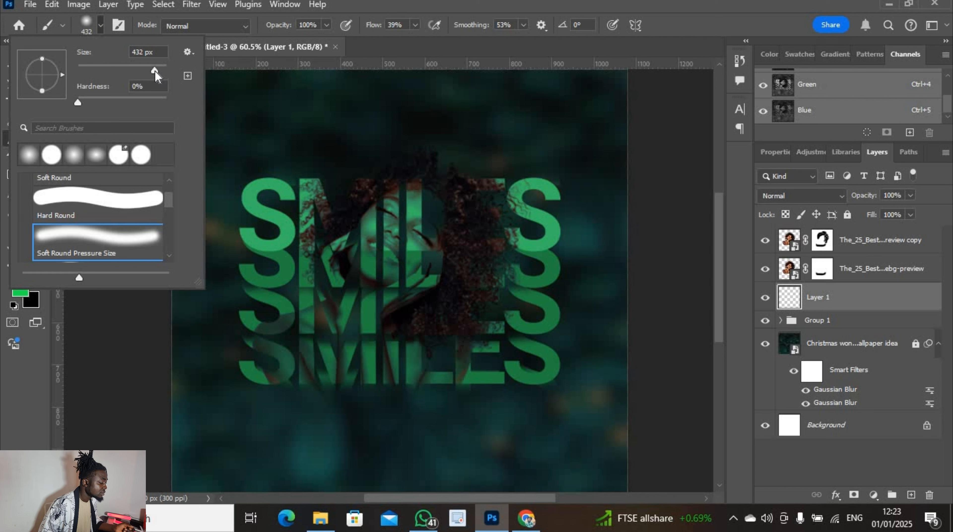
left_click(29, 156)
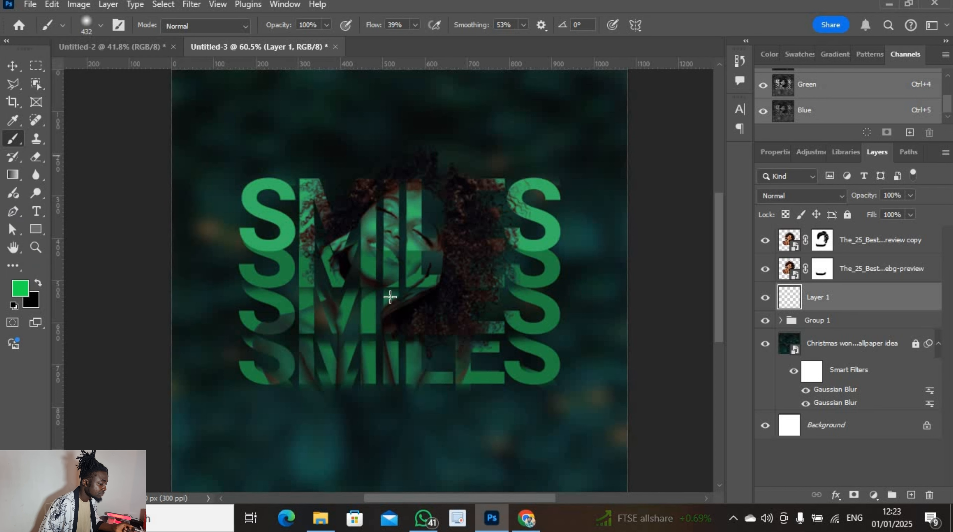
Paint soft green glow over the woman's face, hand, hair side and lower letters, redoing one dab
mouse_move(390, 293)
left_mouse_down()
mouse_move(358, 298)
mouse_move(389, 294)
left_mouse_up()
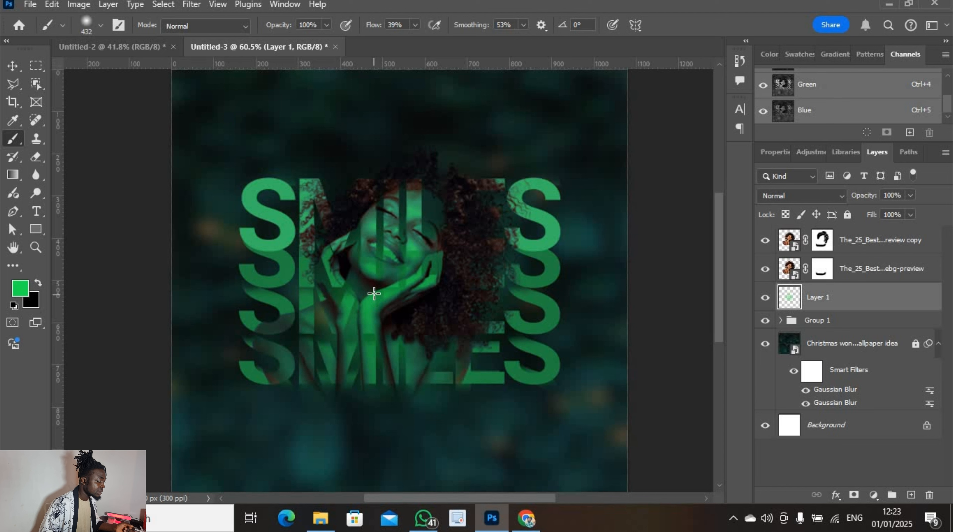
mouse_move(374, 290)
left_mouse_down()
mouse_move(319, 305)
mouse_move(366, 283)
mouse_move(364, 292)
left_mouse_up()
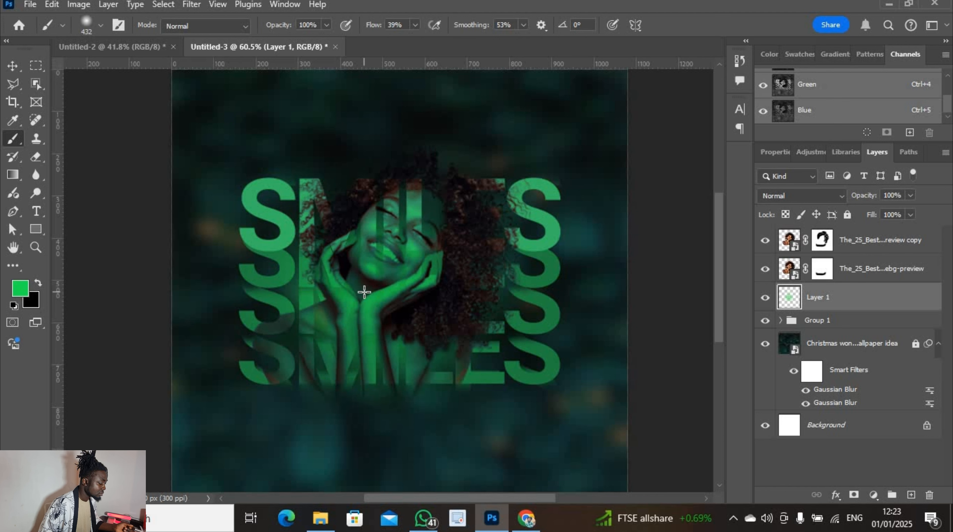
left_click(454, 317)
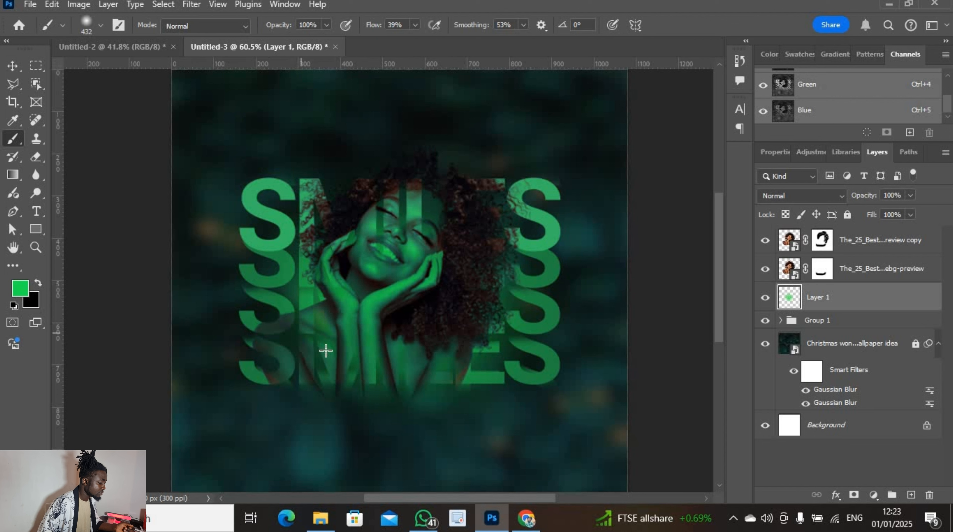
left_click(316, 351)
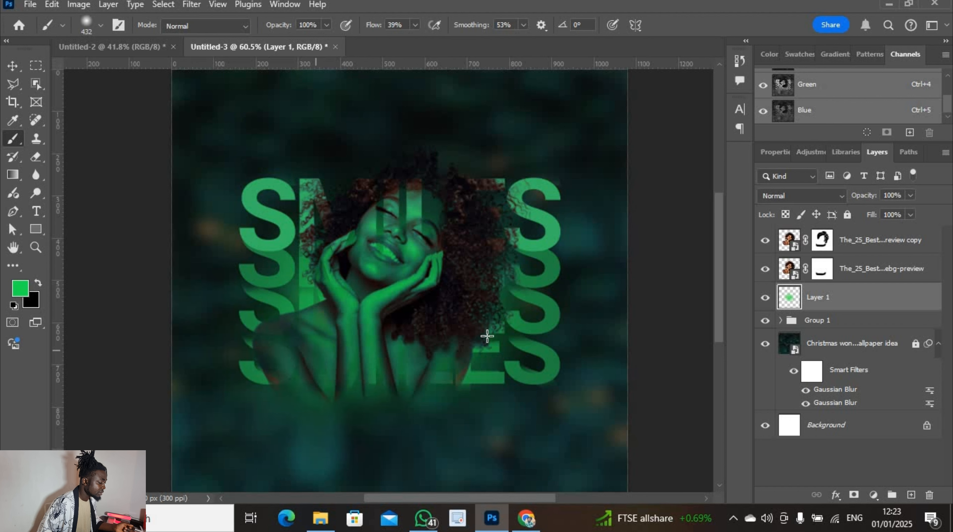
left_click(469, 368)
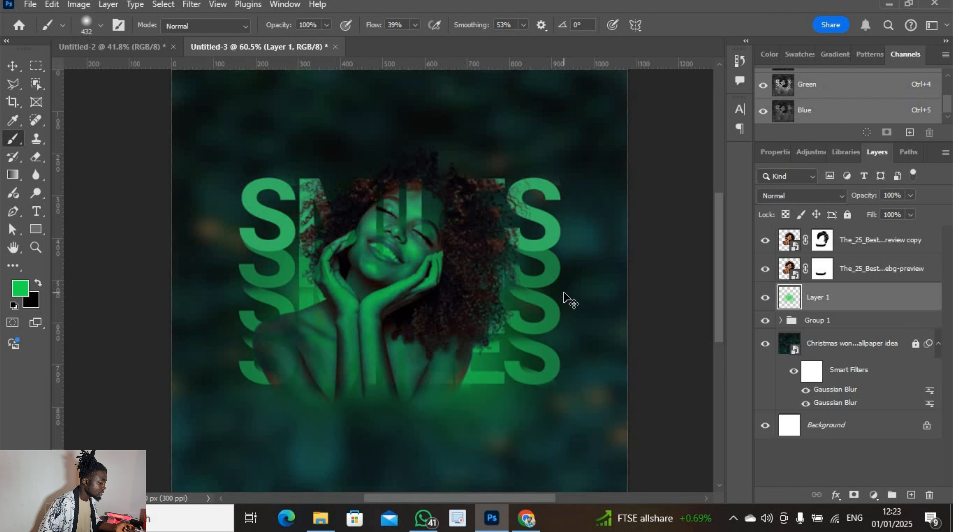
key("ctrl+z")
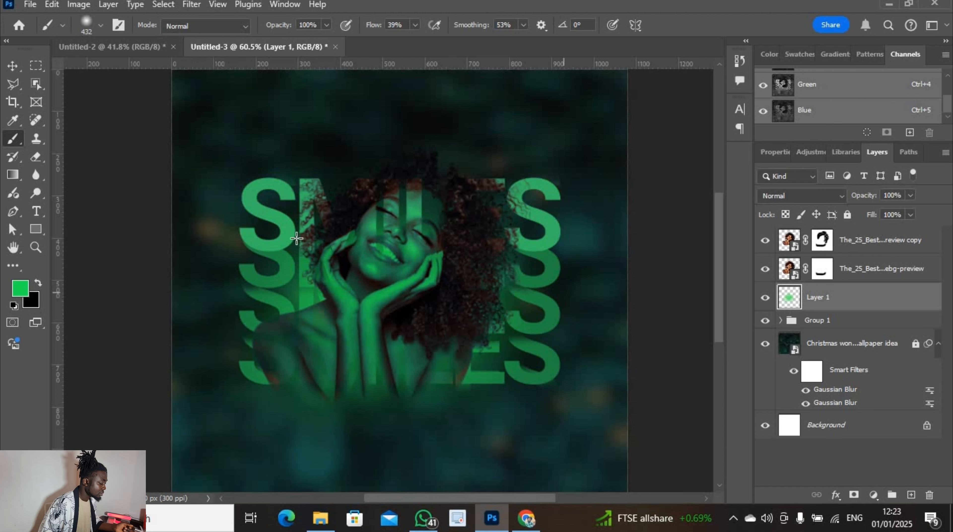
left_click(492, 325)
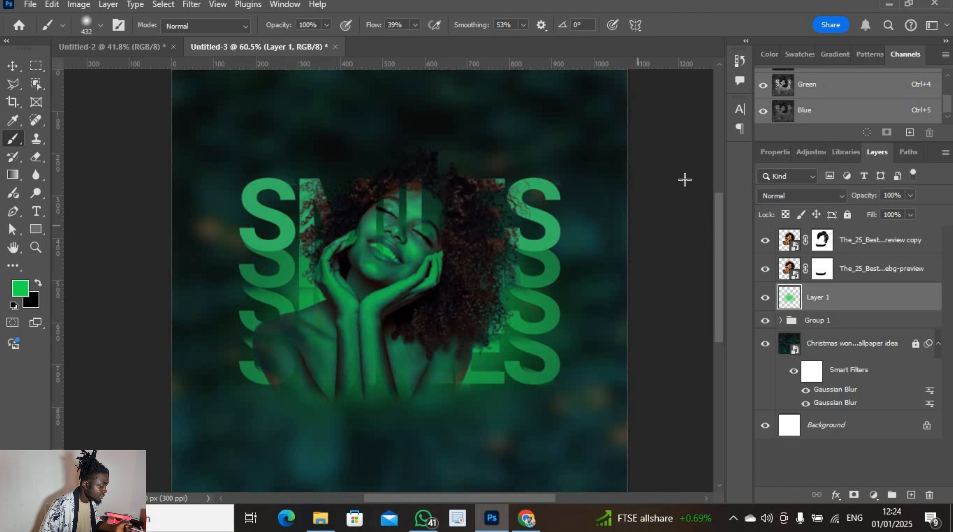
Select the top review-copy photo layer and add a new empty layer above it
left_click(13, 66)
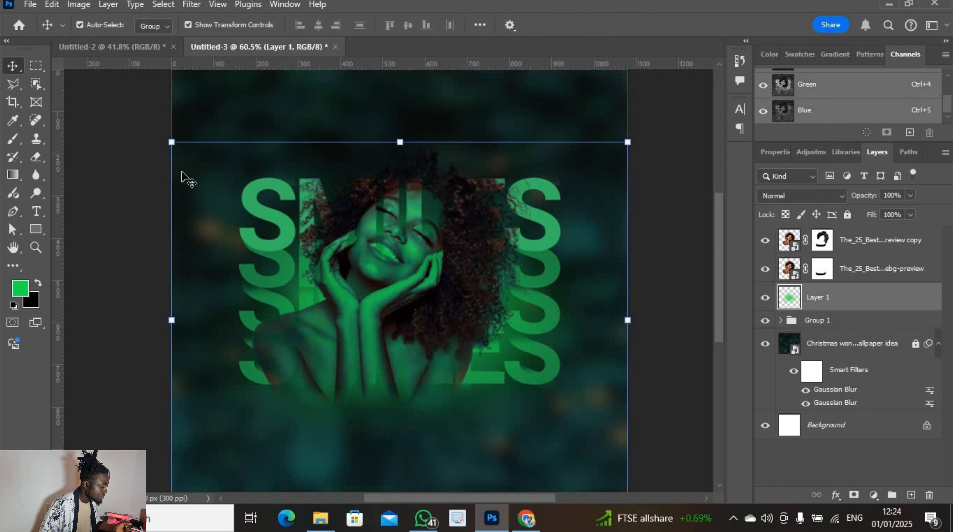
left_click(689, 181)
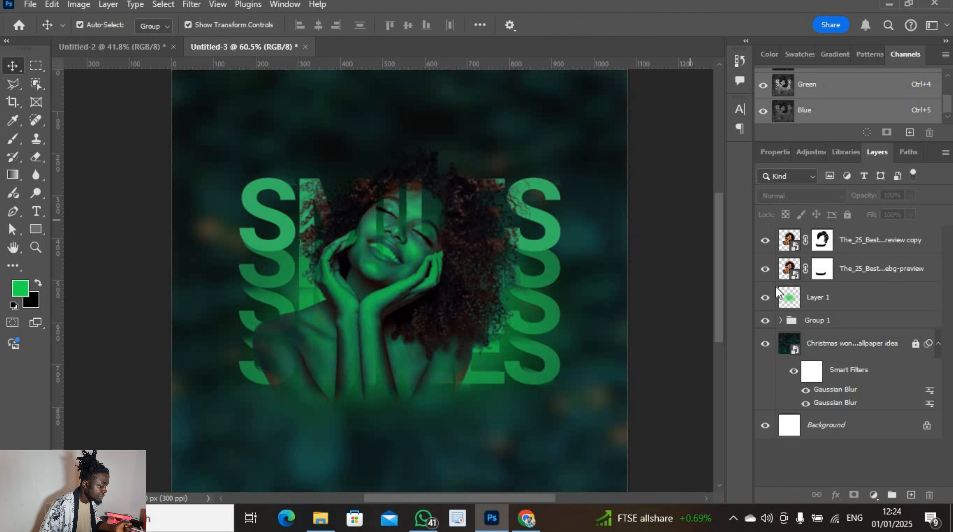
left_click(885, 247)
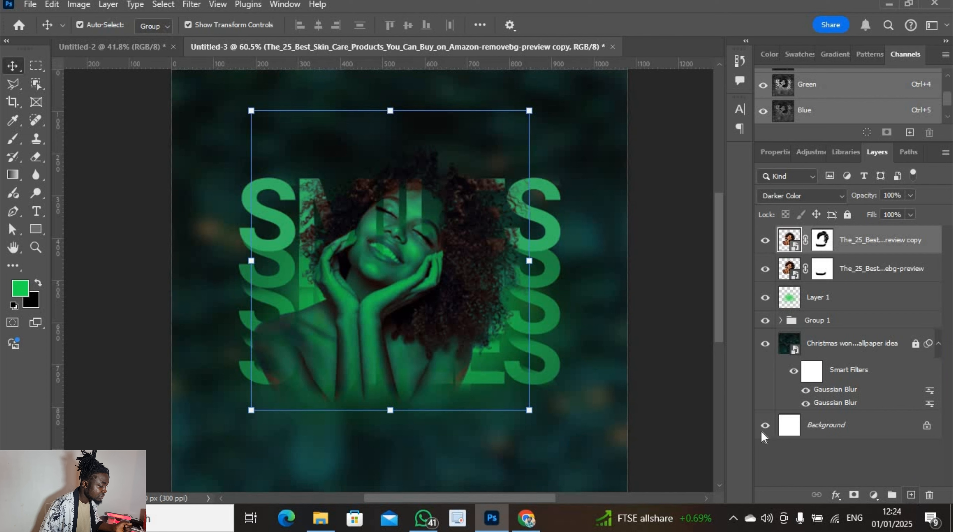
left_click(910, 494)
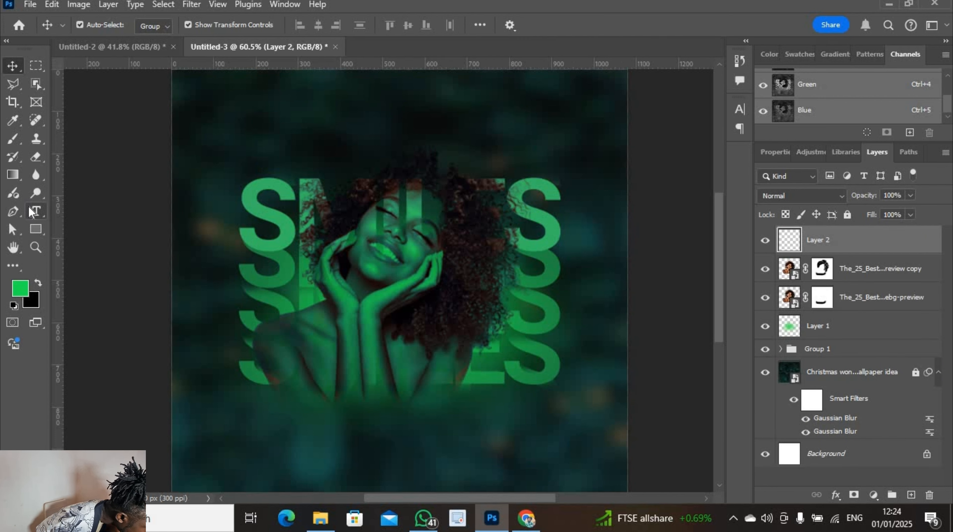
Undo a stray edit to the bottom SMILES text and reselect Layer 2
left_click(35, 211)
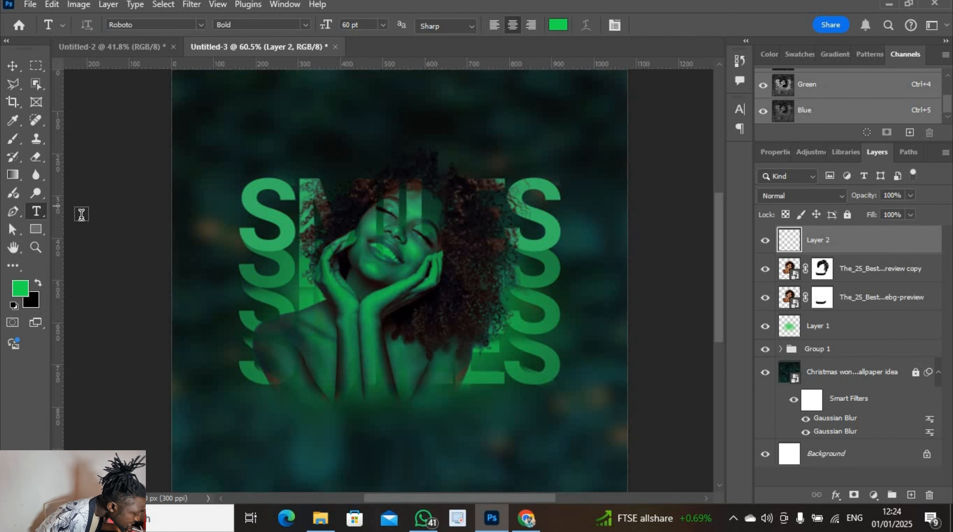
left_click(297, 393)
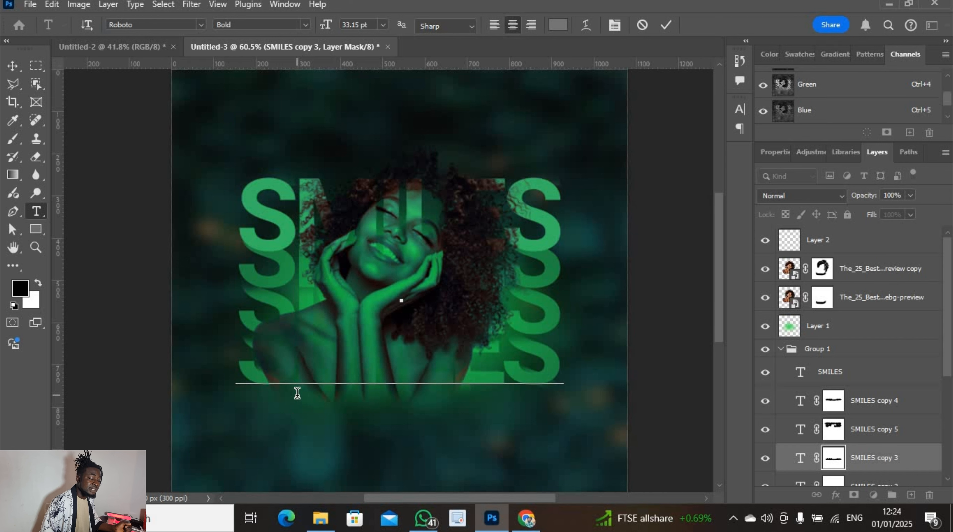
type("SMILES")
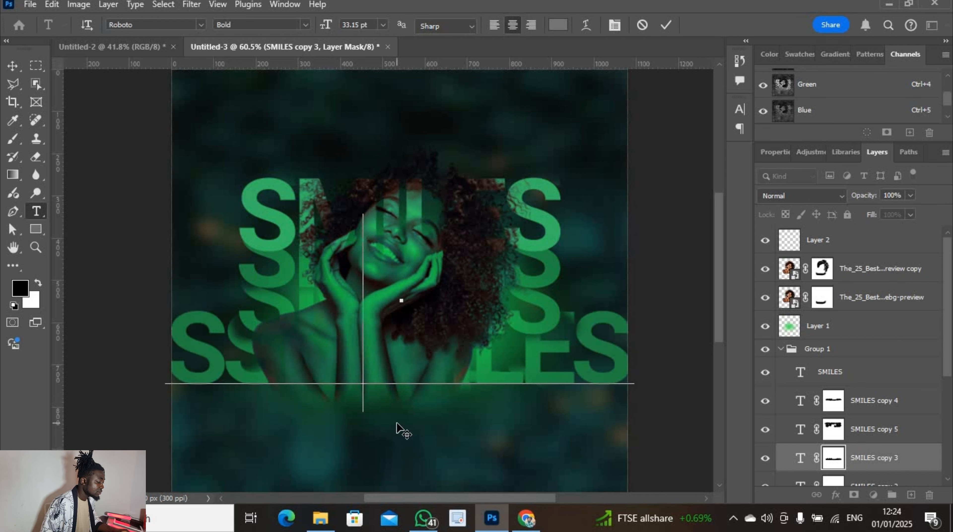
key("BackSpace")
key("BackSpace")
key("BackSpace")
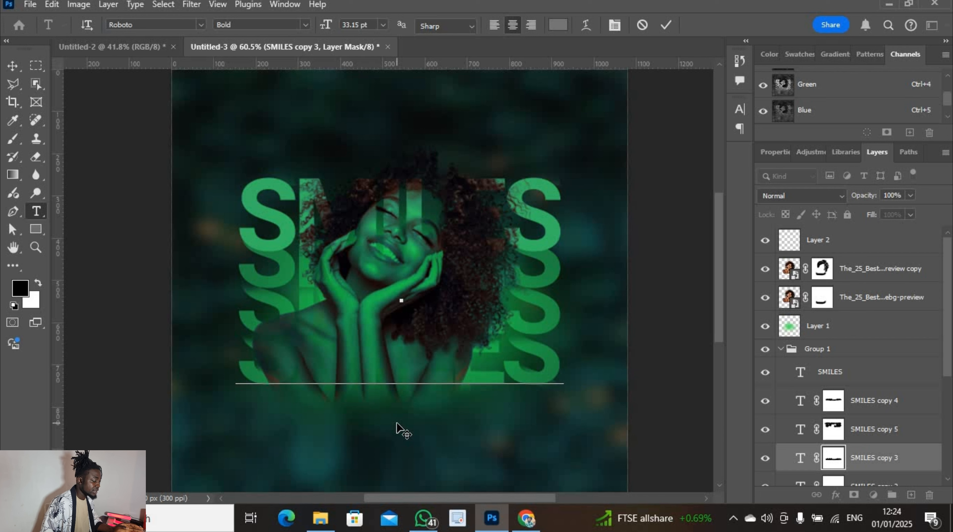
left_click(877, 249)
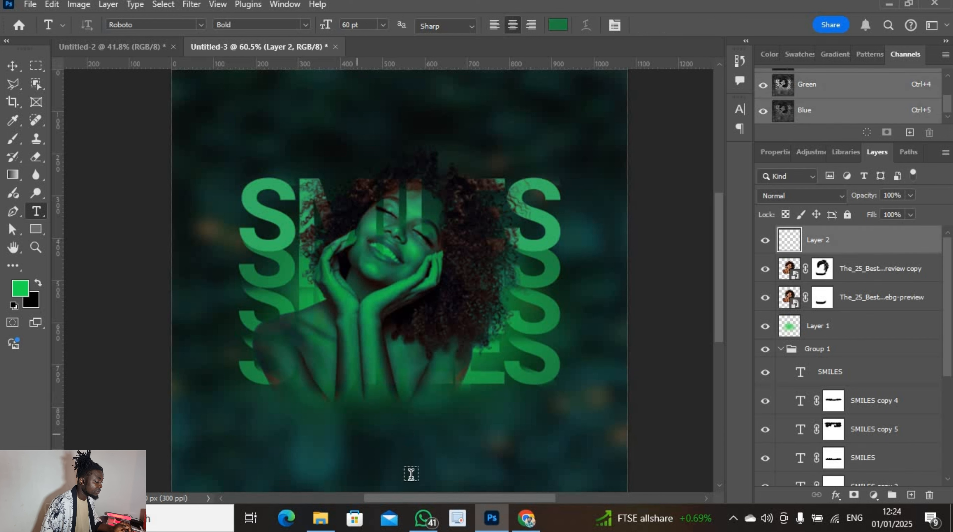
Type SMILES as a new text layer near the bottom of the canvas
left_click(427, 479)
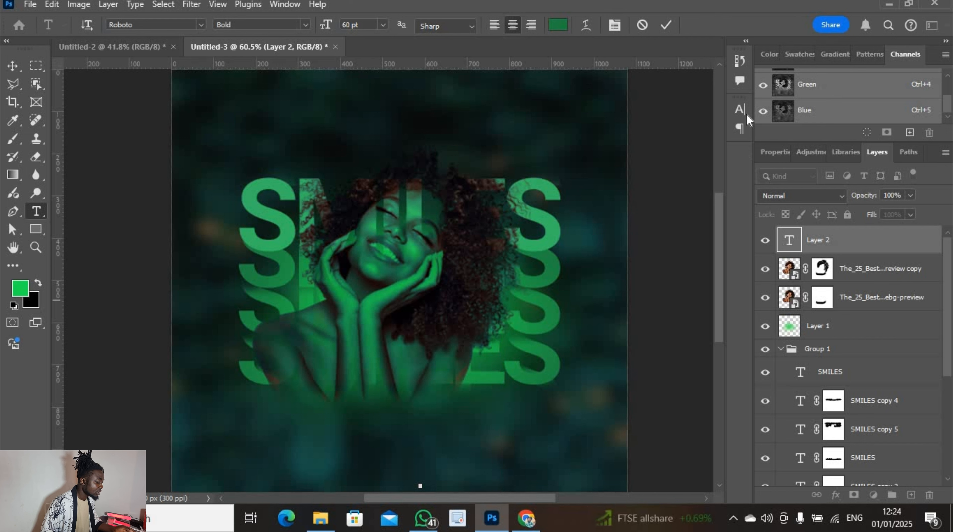
left_click(662, 25)
scroll(666, 266, "down", 3)
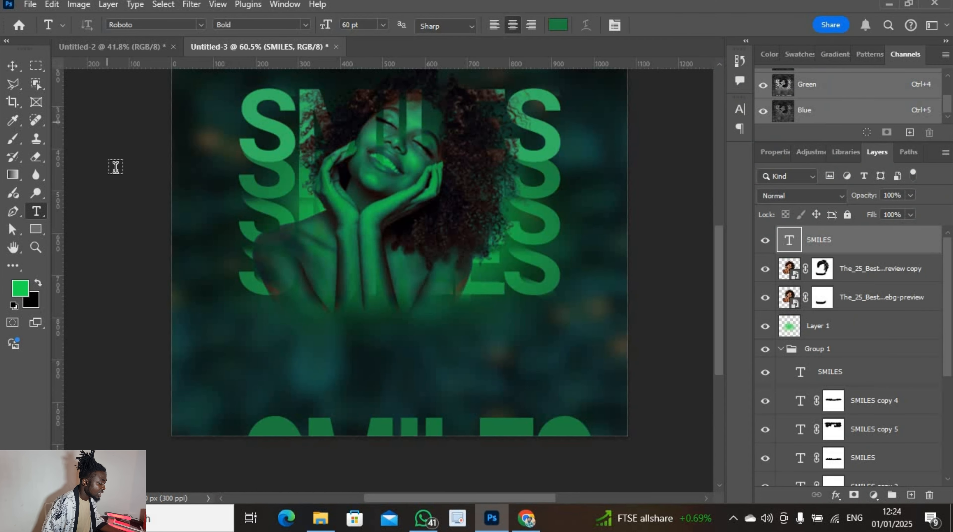
Move the new SMILES text up from the bottom edge to sit across the woman's chest
left_click(12, 66)
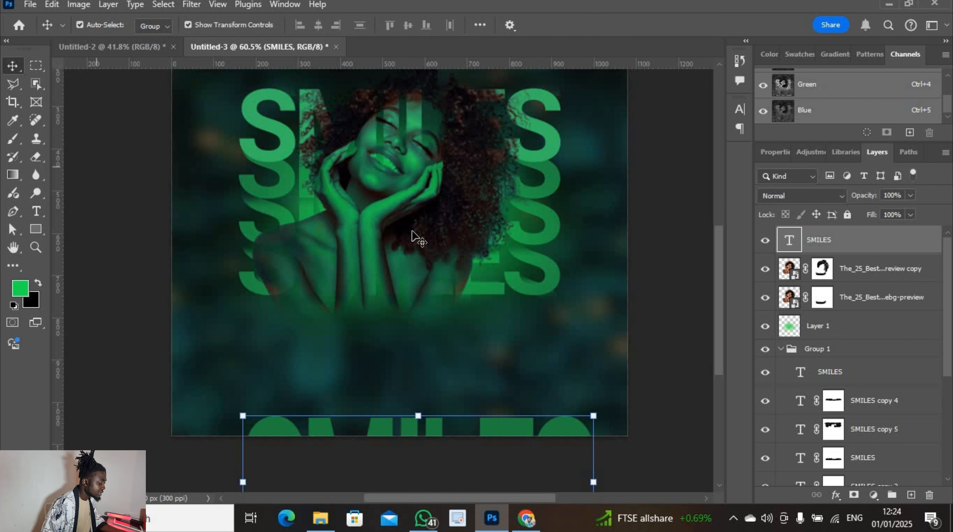
key("ctrl+t")
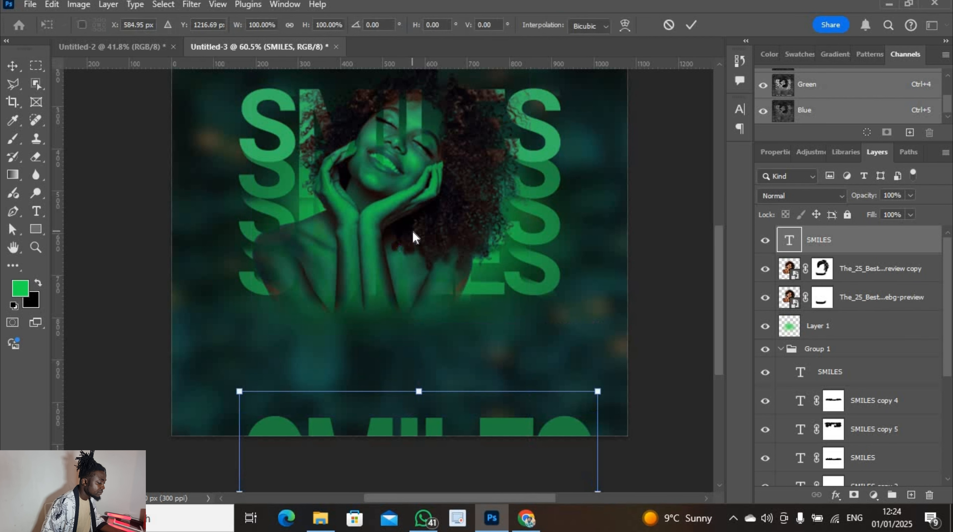
left_click_drag(450, 411, 426, 293)
left_click(692, 26)
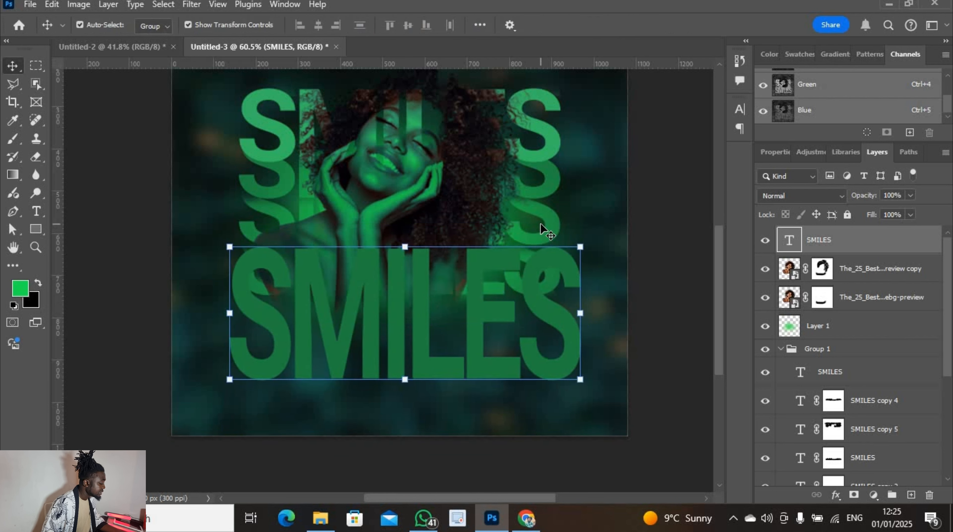
key("ctrl+t")
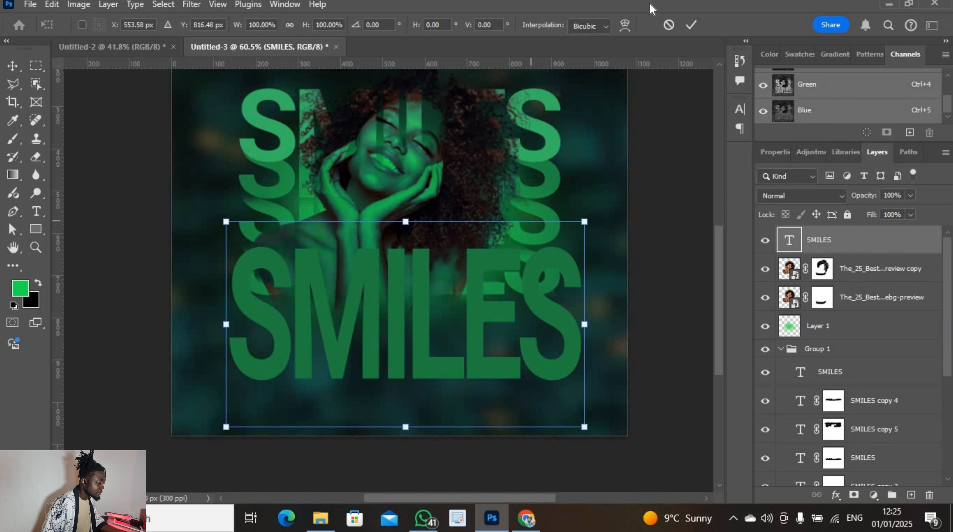
Warp the SMILES text with the Flag style at a reduced 12% bend
left_click(626, 21)
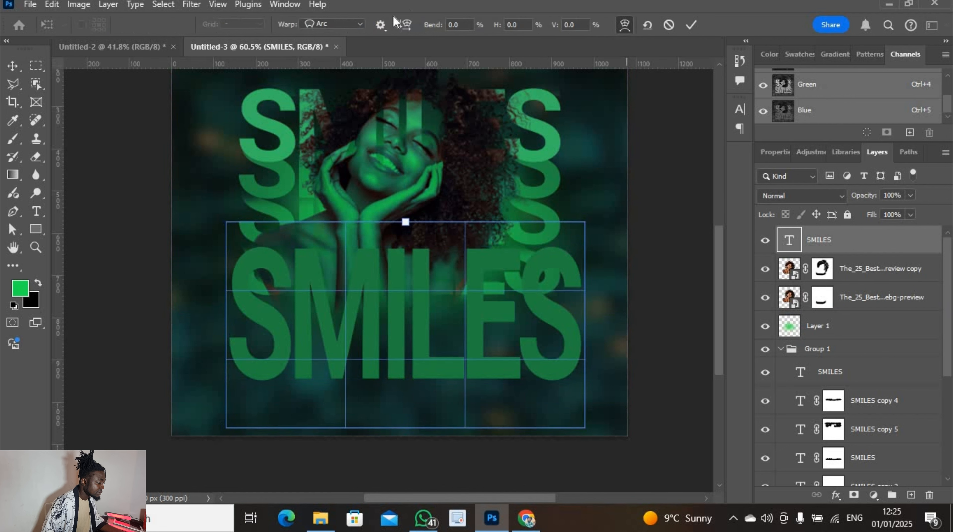
left_click(360, 23)
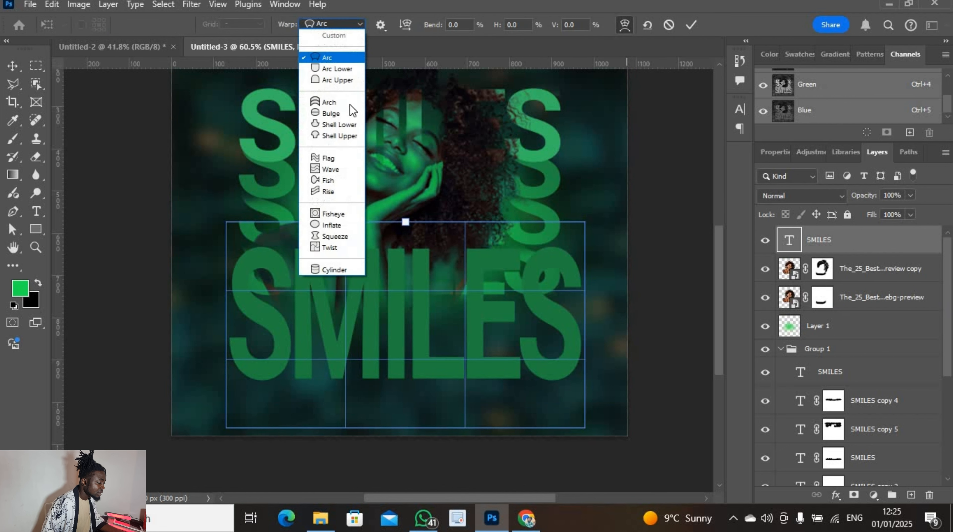
left_click(346, 160)
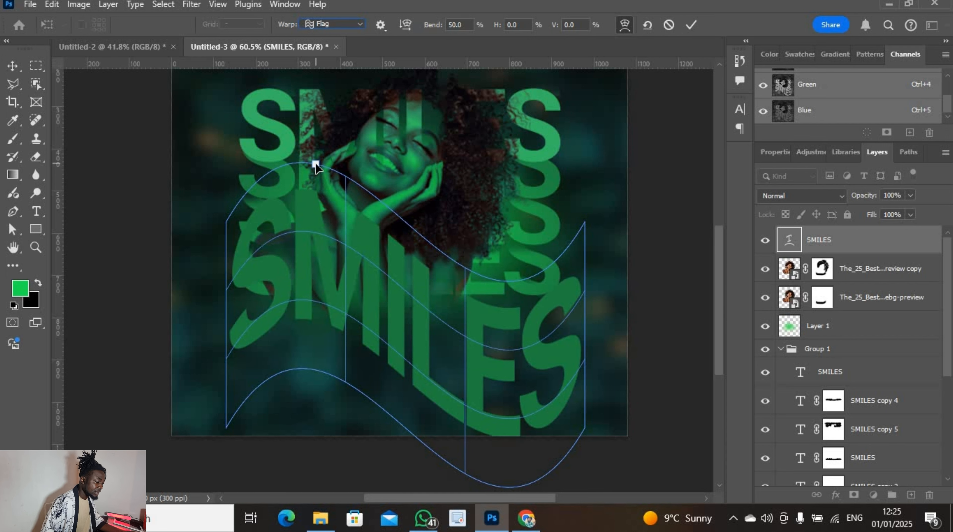
left_click_drag(315, 164, 305, 205)
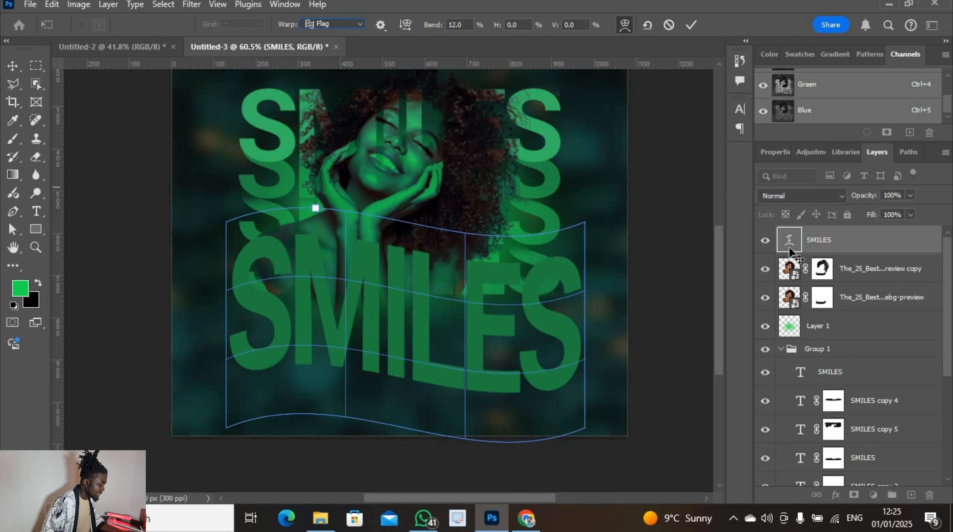
key("Return")
Recolour the warped SMILES text to pale pink #d0afaf
double_click(779, 242)
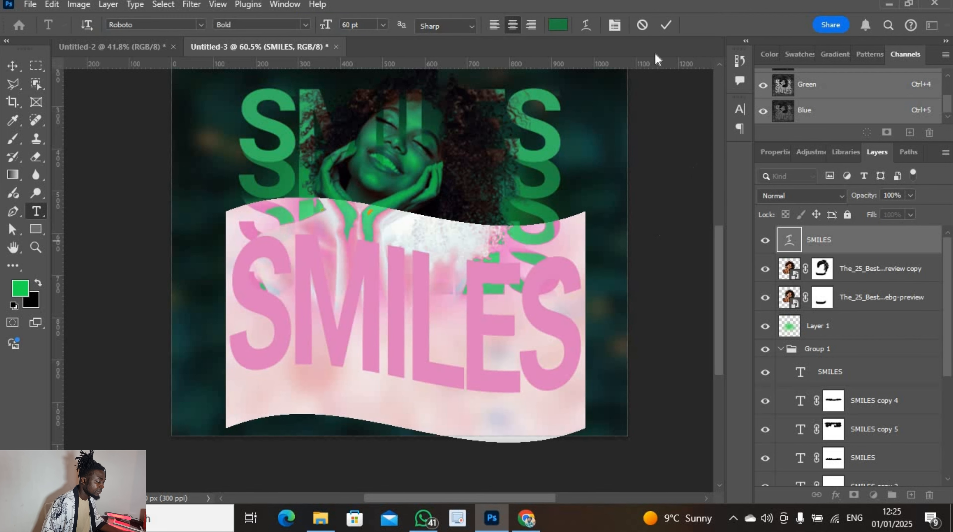
left_click(557, 29)
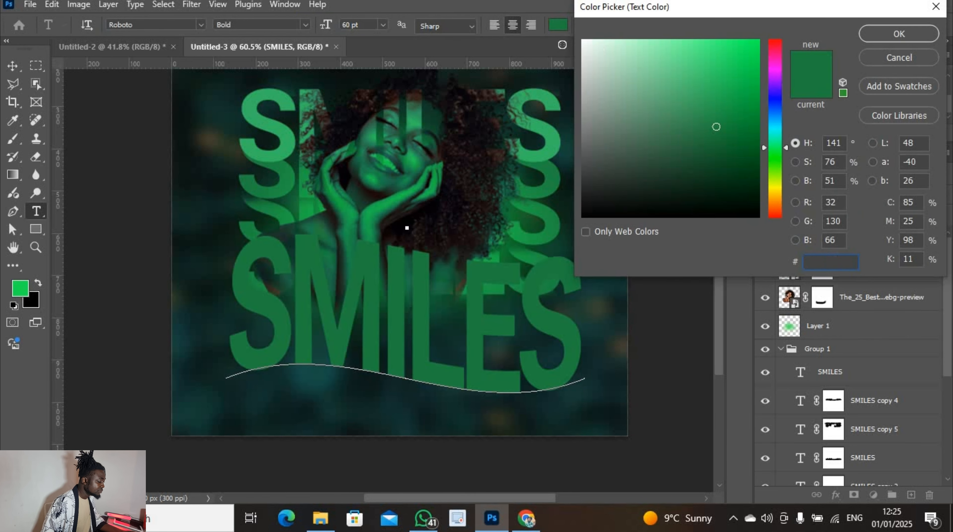
left_click(583, 43)
left_click(898, 33)
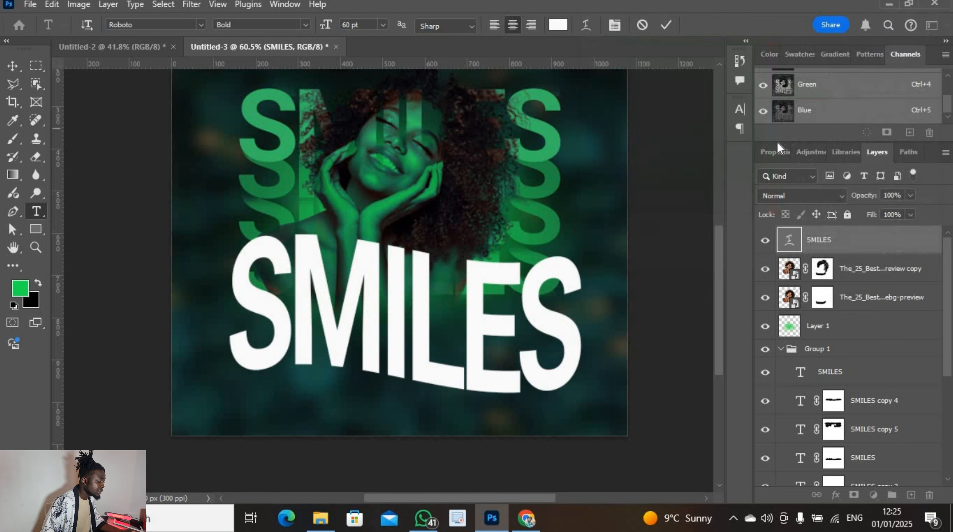
left_click(563, 30)
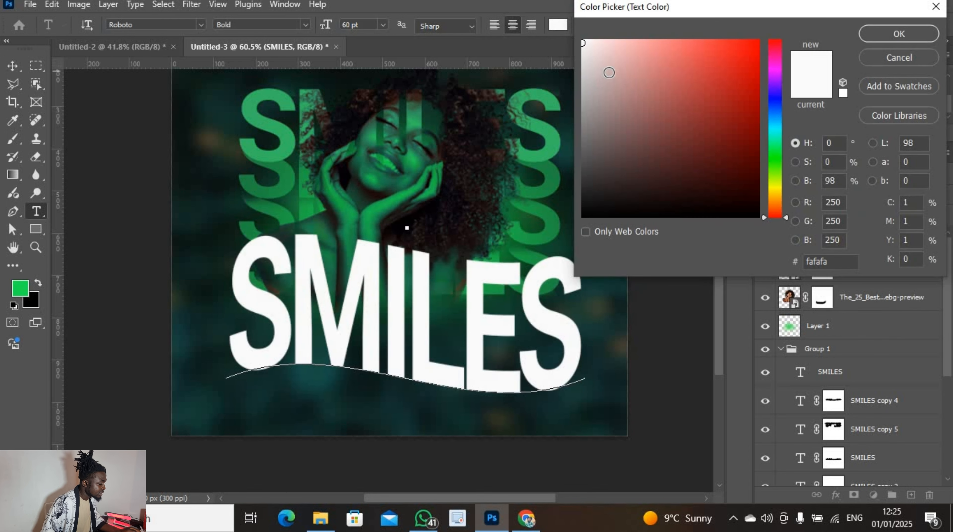
left_click(608, 71)
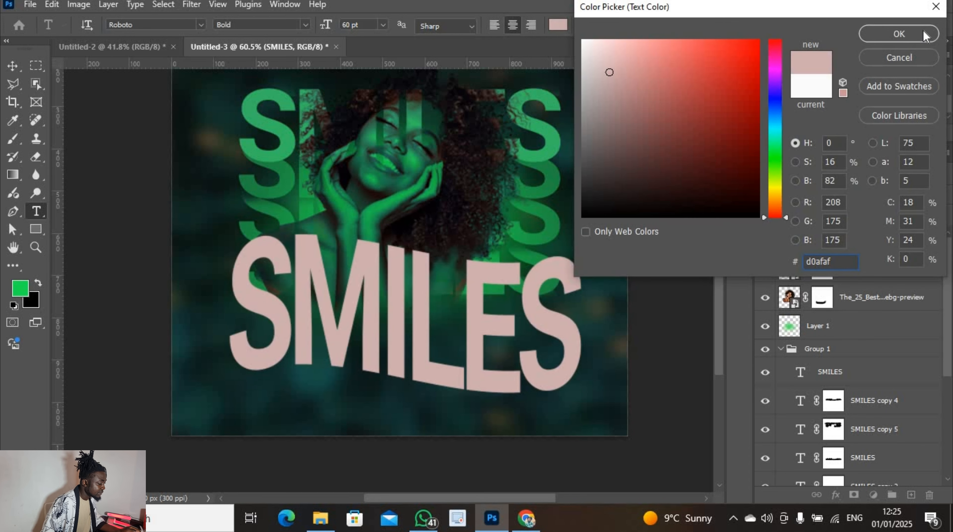
left_click(898, 34)
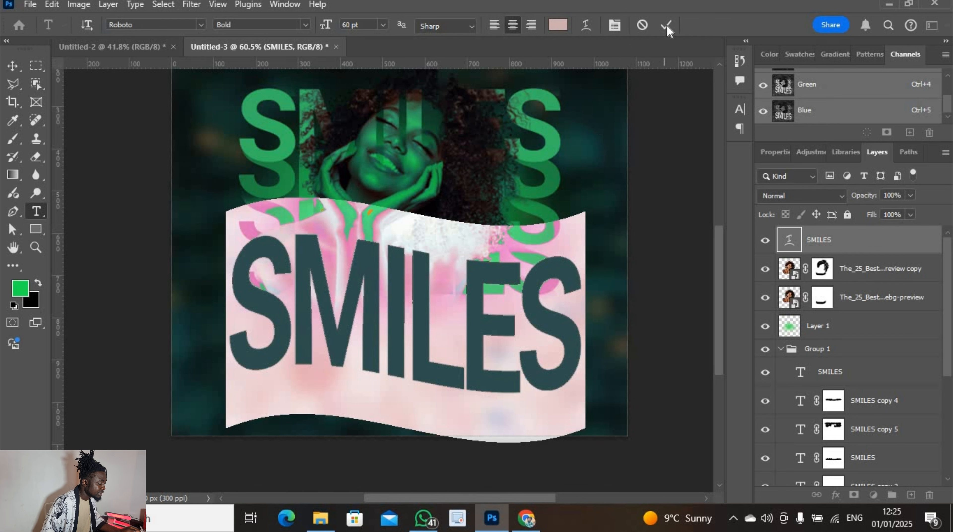
left_click(667, 30)
Scale the pink SMILES headline down to about 86% and nudge it slightly lower
key("v")
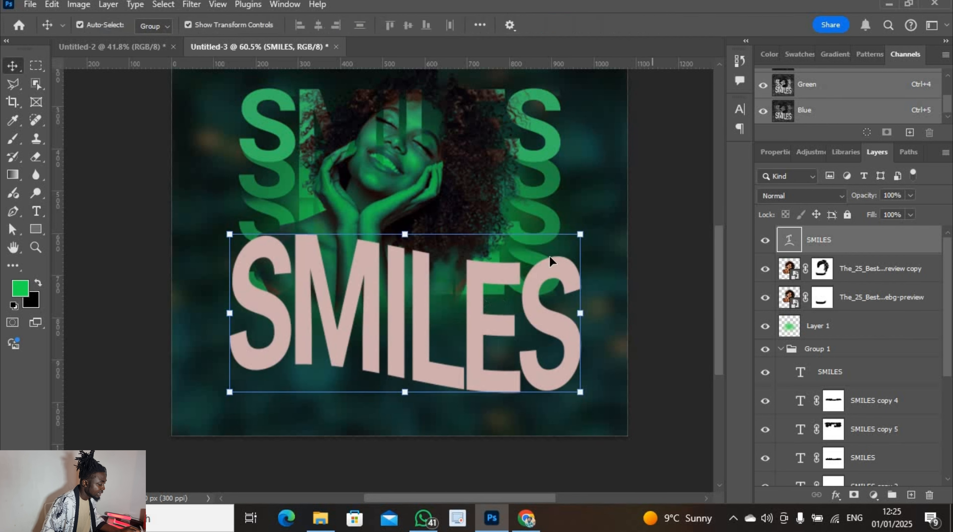
left_click(581, 232)
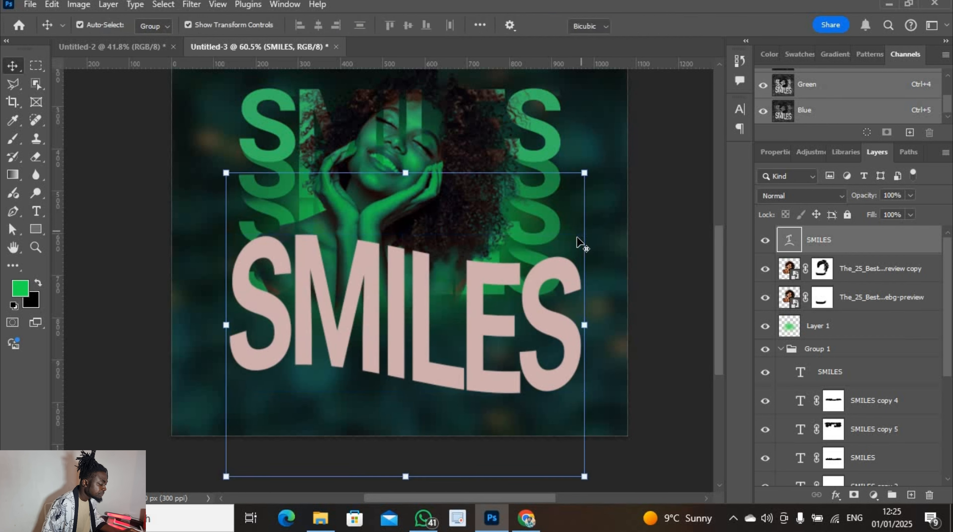
mouse_move(585, 170)
left_mouse_down()
mouse_move(581, 192)
mouse_move(584, 182)
left_mouse_up()
mouse_move(441, 315)
left_mouse_down()
mouse_move(406, 326)
mouse_move(433, 321)
left_mouse_up()
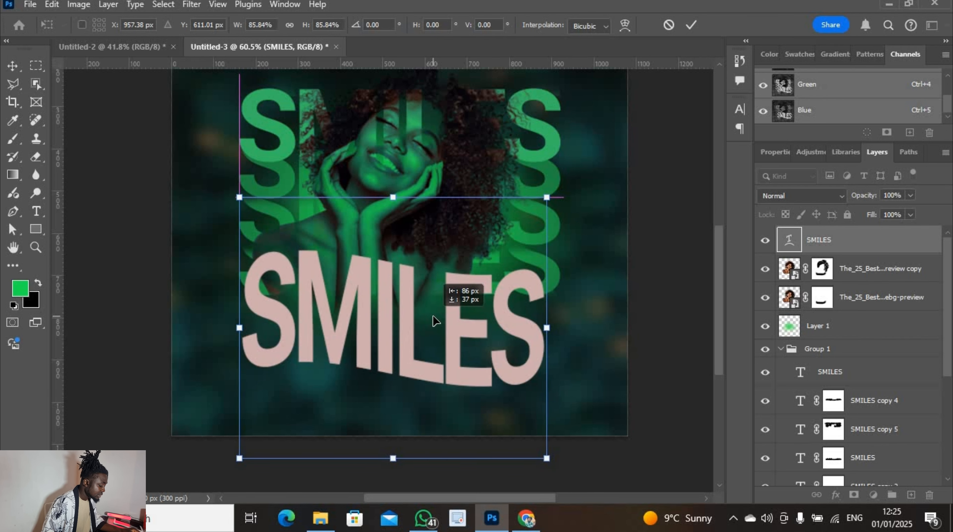
left_click(691, 25)
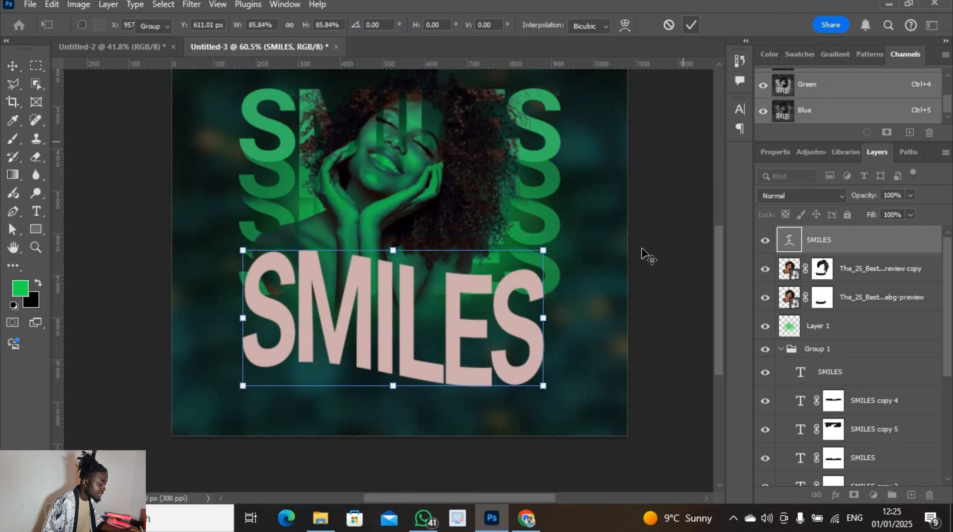
scroll(647, 256, "up", 2)
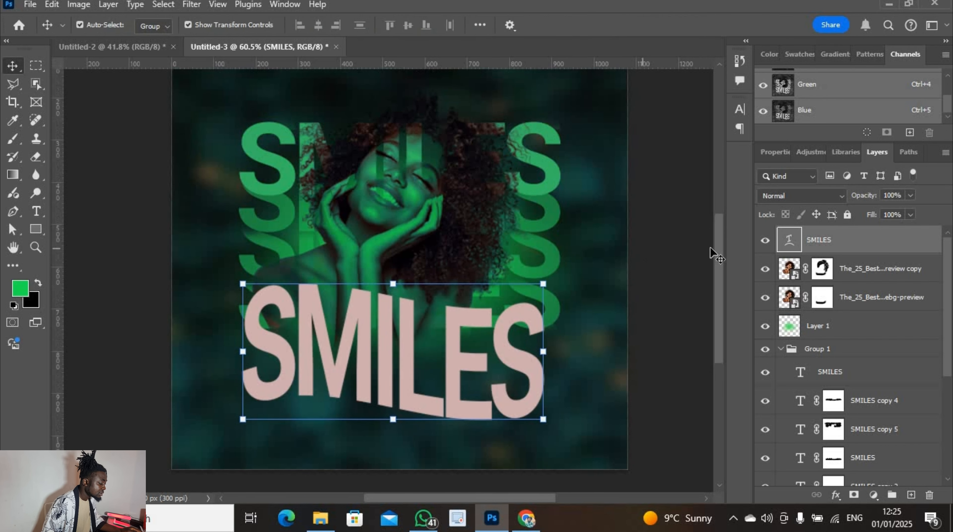
left_click(836, 195)
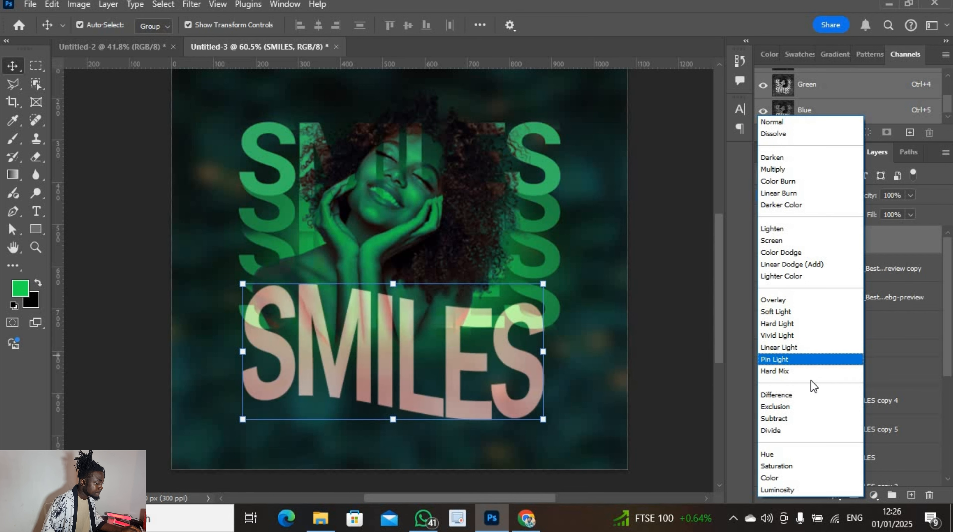
Set the SMILES layer to Pin Light and recolour its text to lighter pink #eedbdb
left_click(825, 364)
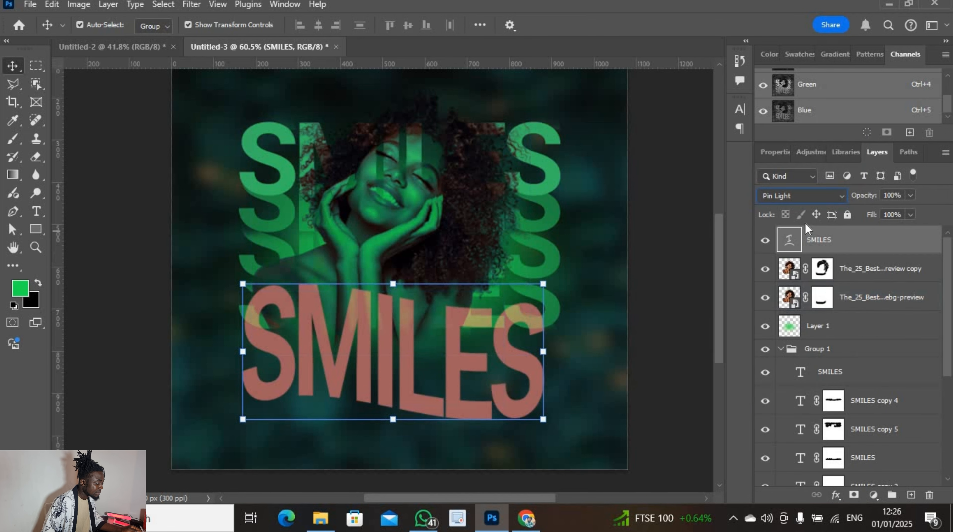
double_click(789, 241)
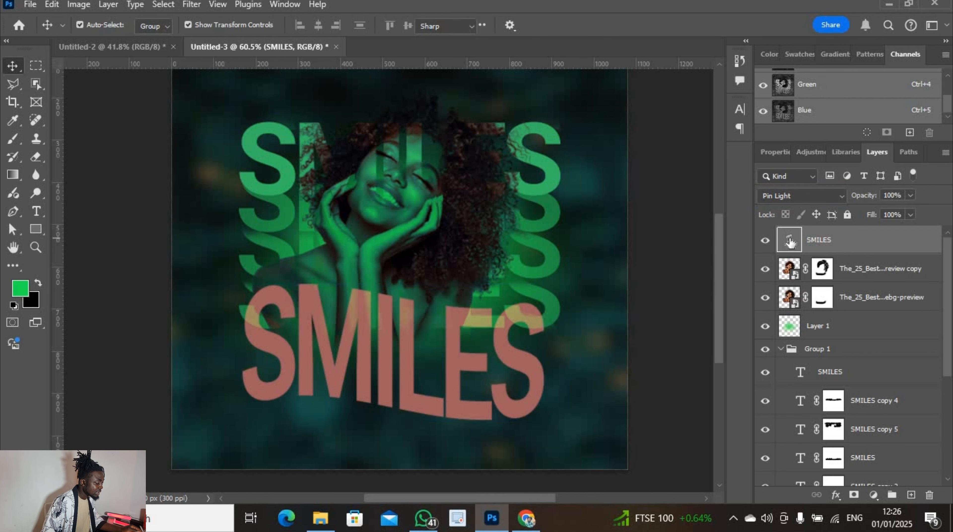
left_click(558, 25)
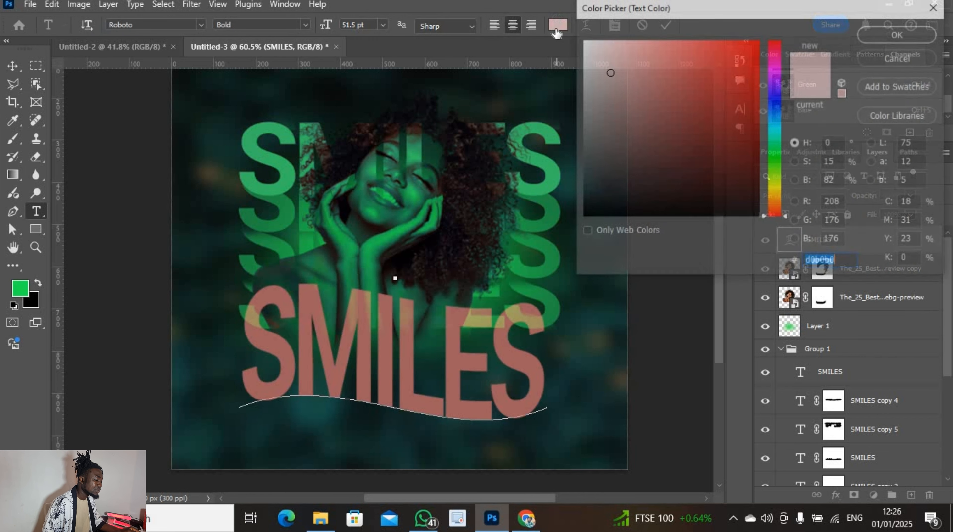
left_click(594, 49)
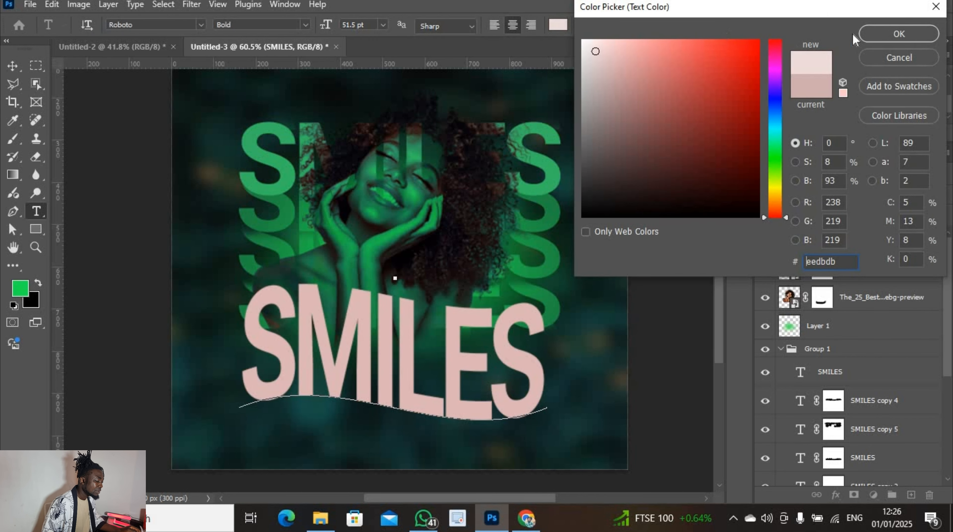
left_click(898, 33)
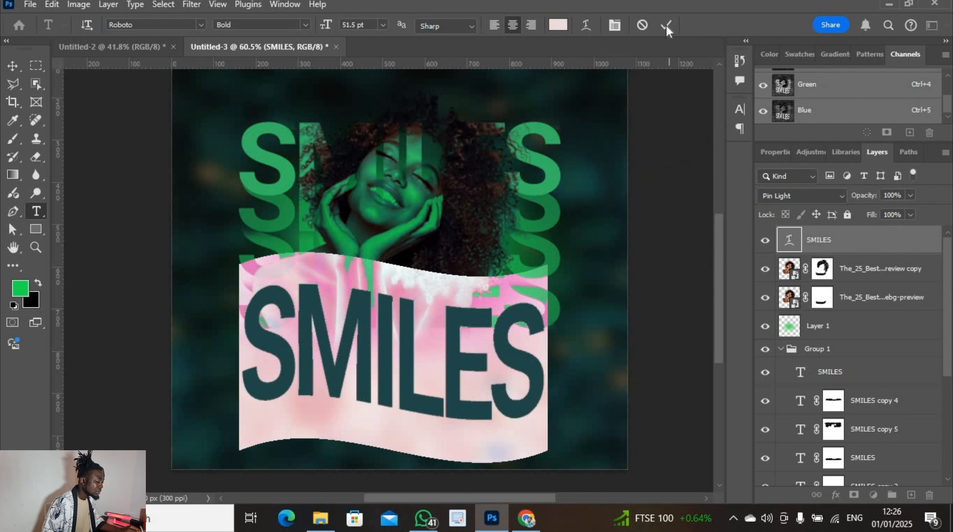
left_click(667, 26)
key("v")
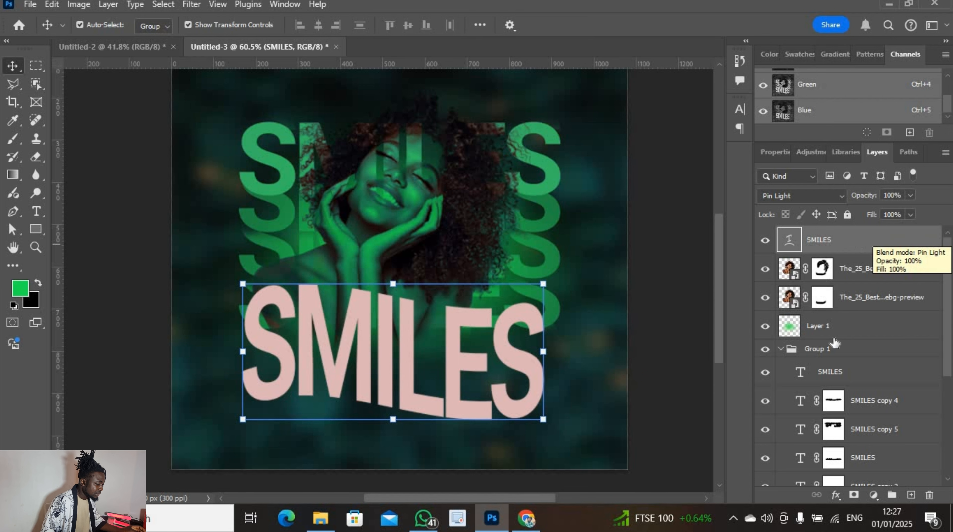
Add a layer mask to the SMILES layer and ready the Brush with foreground colour #32aa54
left_click(854, 494)
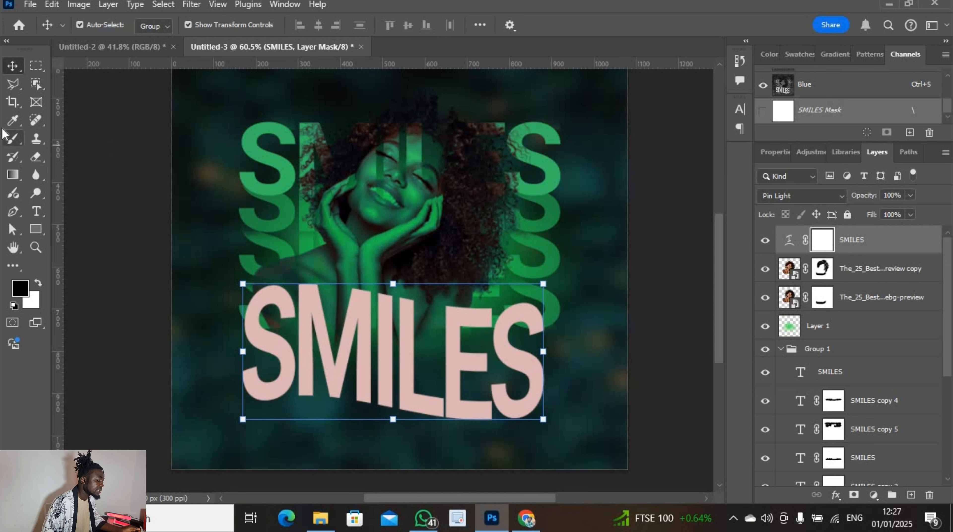
left_click(13, 139)
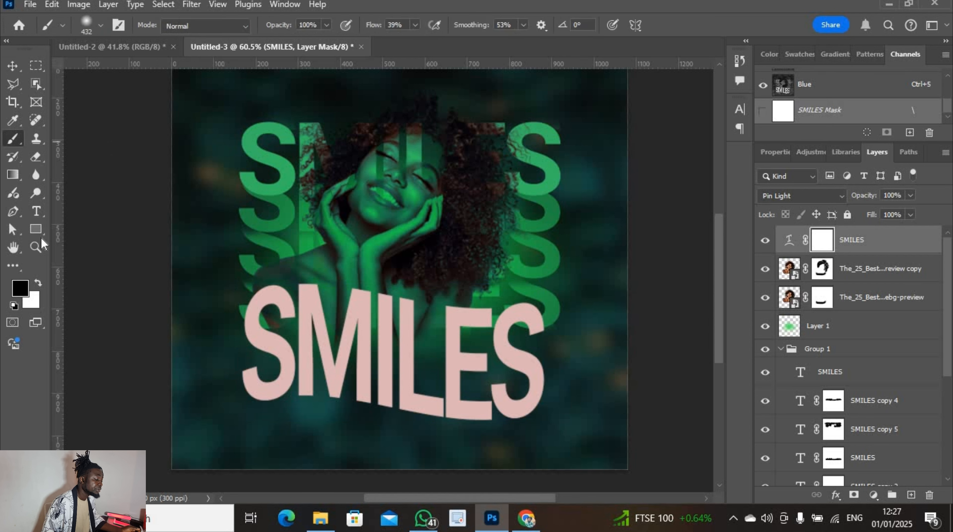
left_click(23, 286)
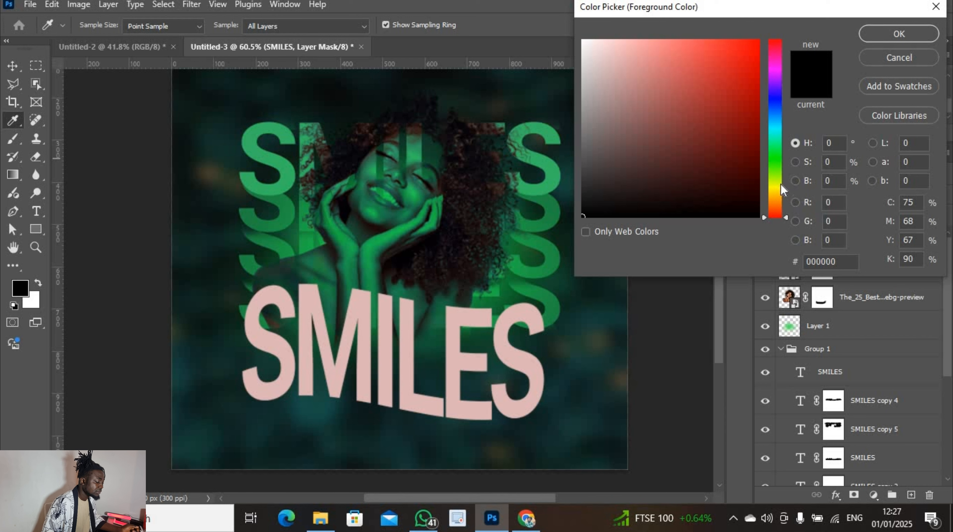
left_click(777, 149)
left_click(707, 98)
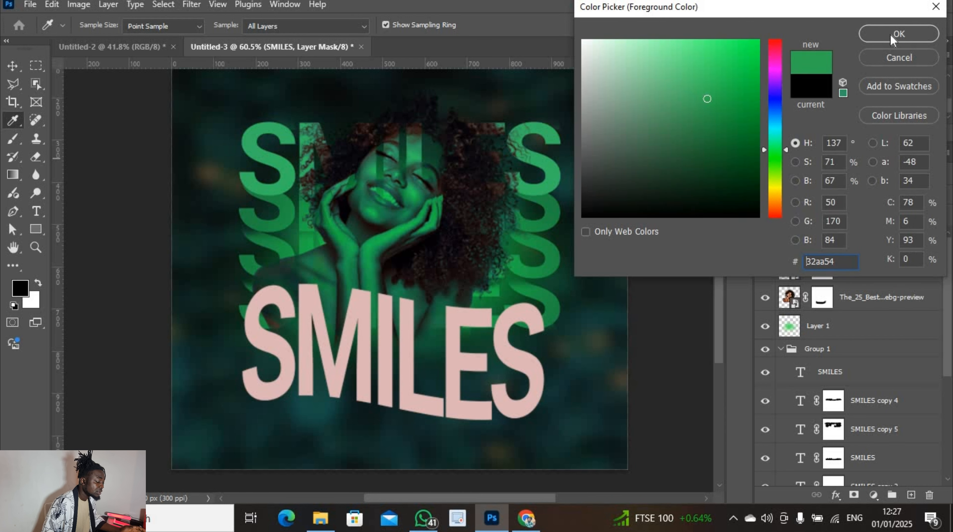
left_click(898, 34)
key("b")
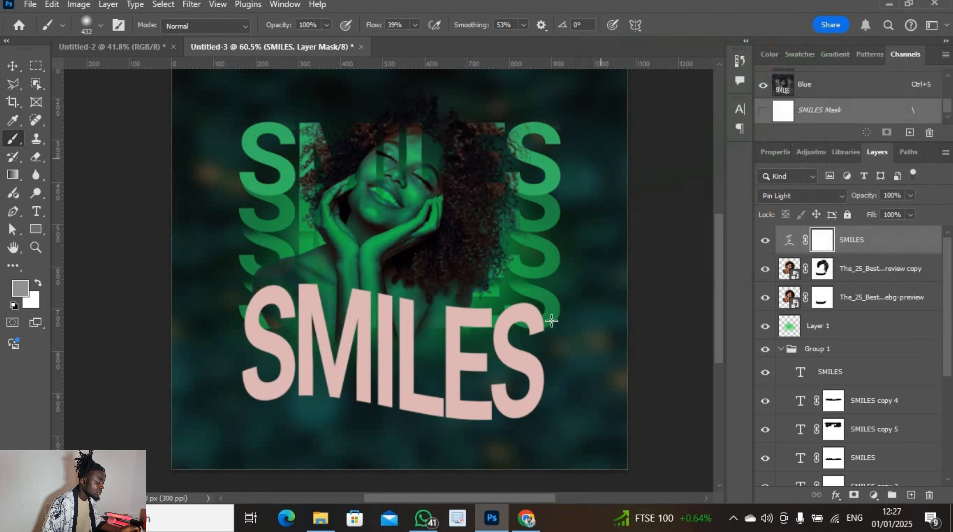
Paint soft mask strokes across the S, M, I, L and E letters to fade them
left_click_drag(455, 359, 426, 351)
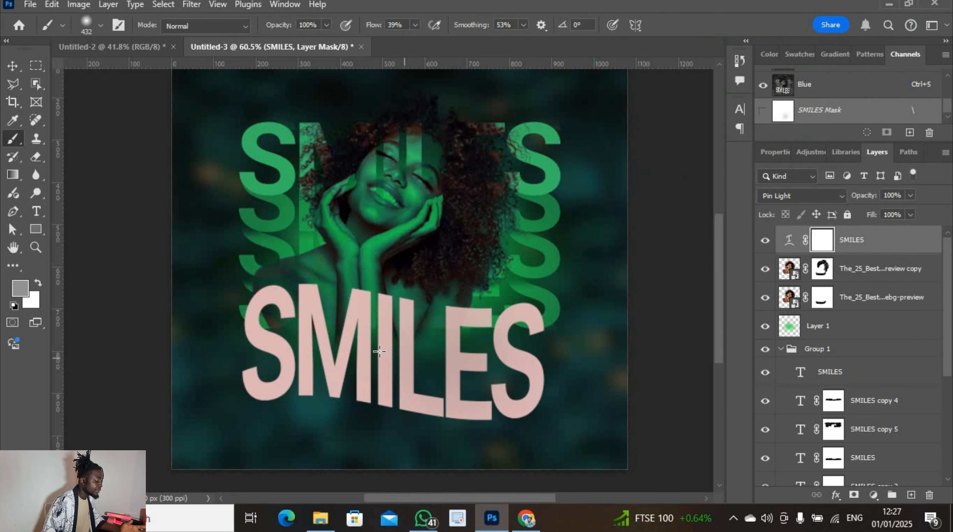
left_click_drag(362, 353, 326, 356)
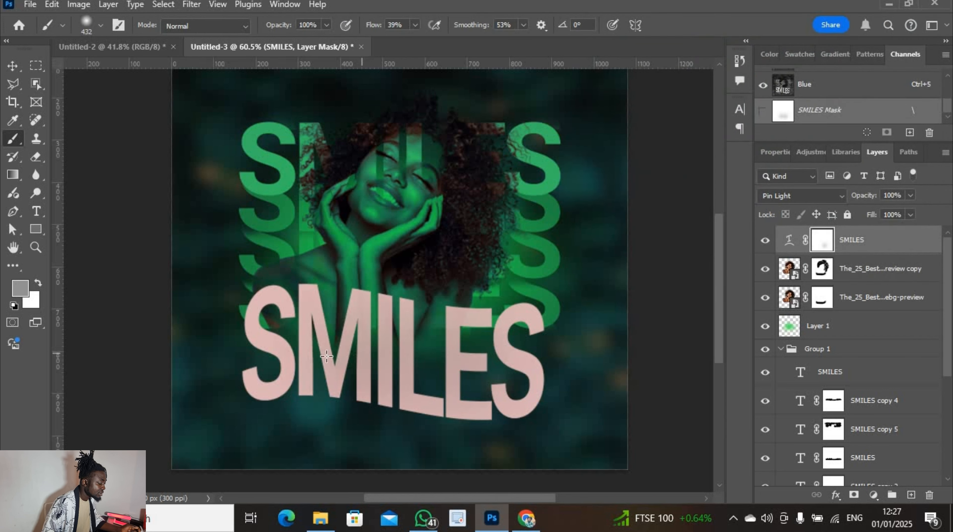
left_click(299, 356)
left_click(284, 367)
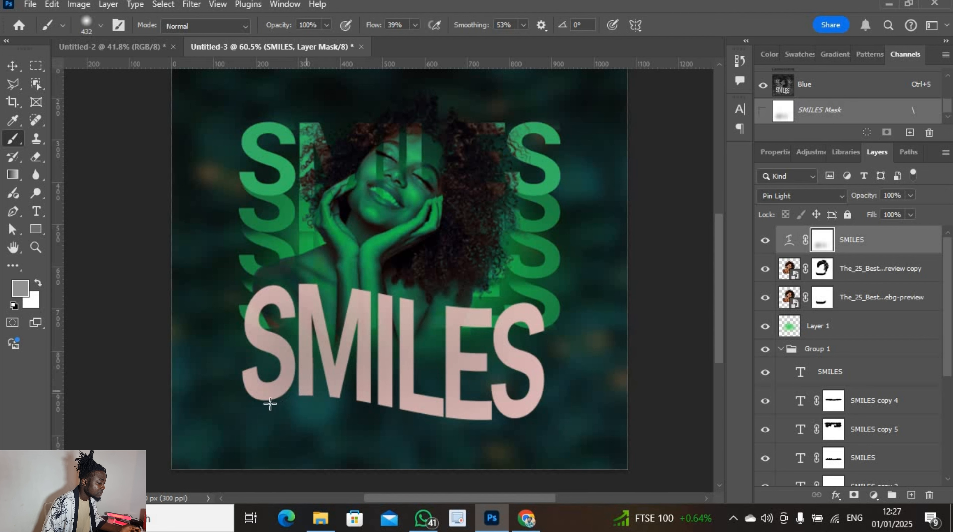
left_click(268, 395)
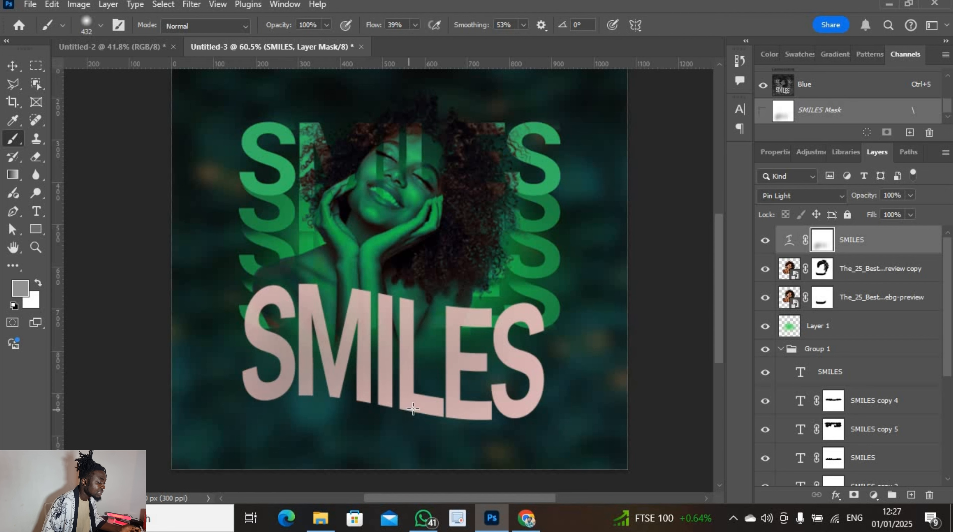
left_click_drag(413, 409, 479, 413)
mouse_move(531, 403)
left_mouse_down()
mouse_move(540, 375)
mouse_move(504, 349)
mouse_move(503, 322)
left_mouse_up()
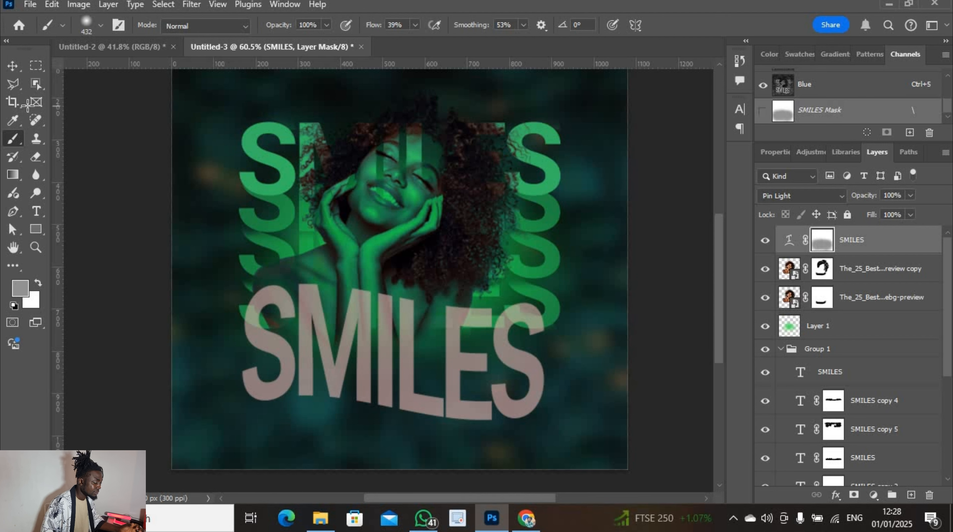
Add a new top layer and type the designer's handle credit near the poster's bottom
left_click(13, 65)
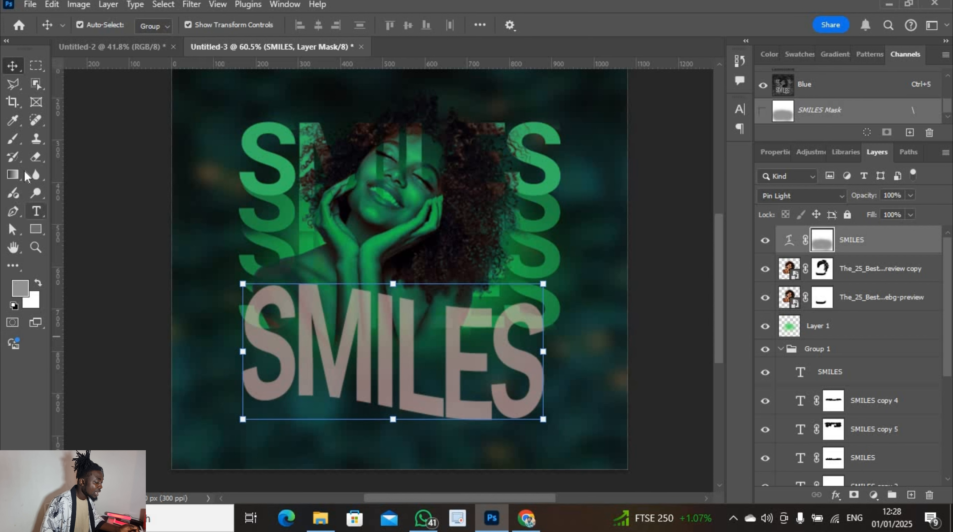
left_click(36, 212)
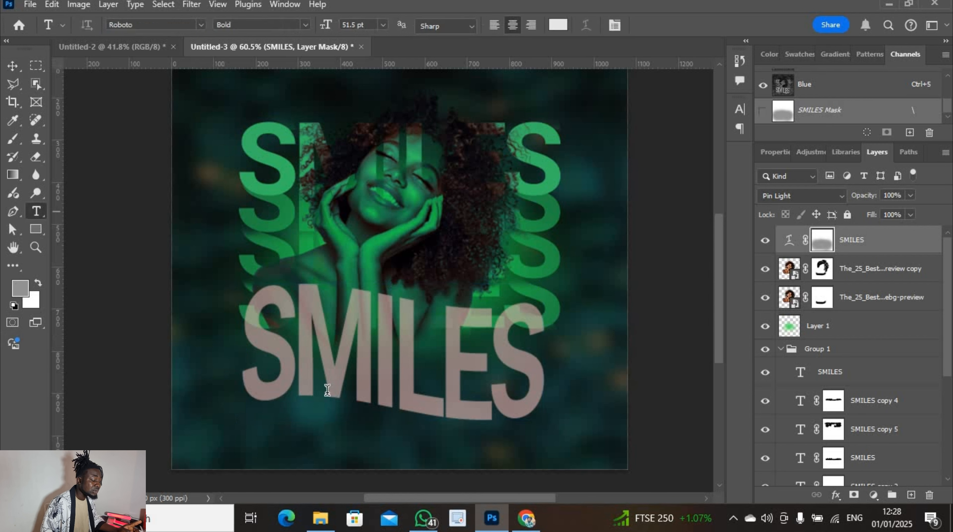
left_click(911, 494)
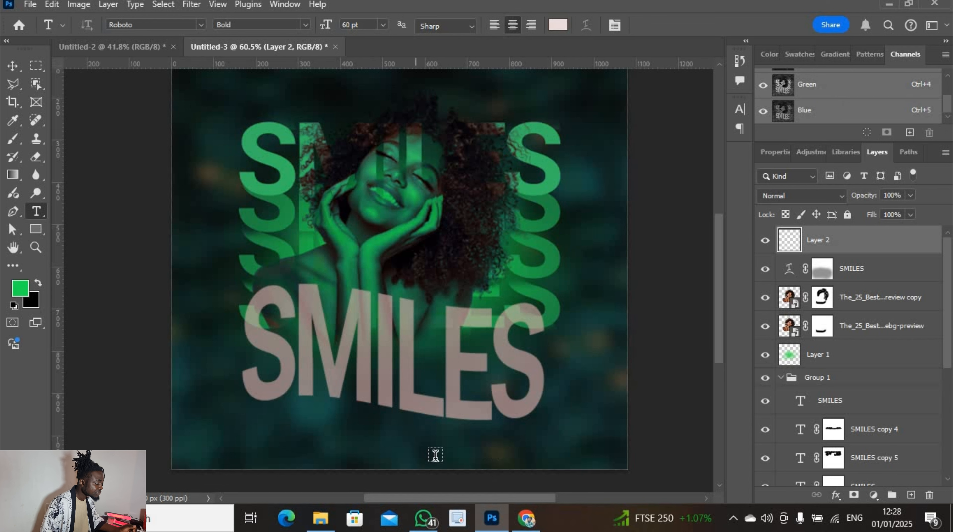
left_click(544, 459)
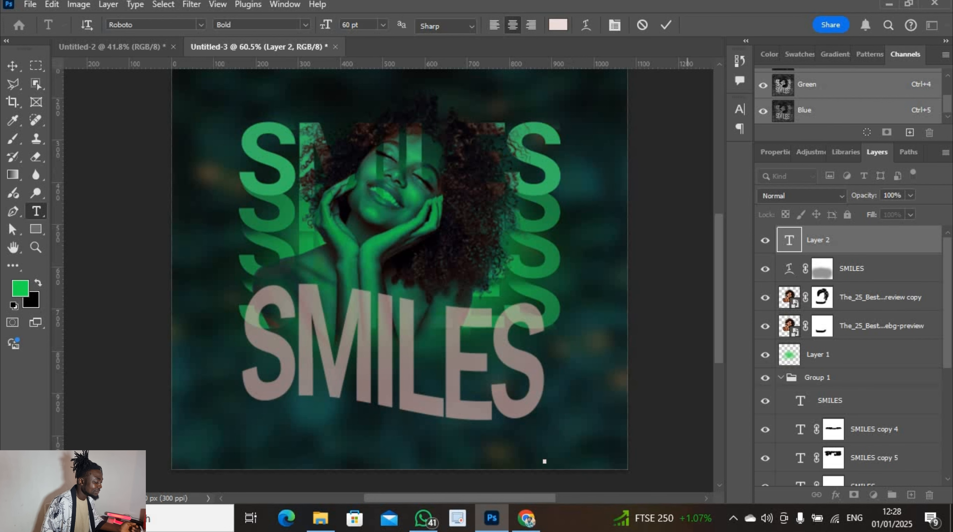
left_click(666, 27)
scroll(619, 255, "down", 5)
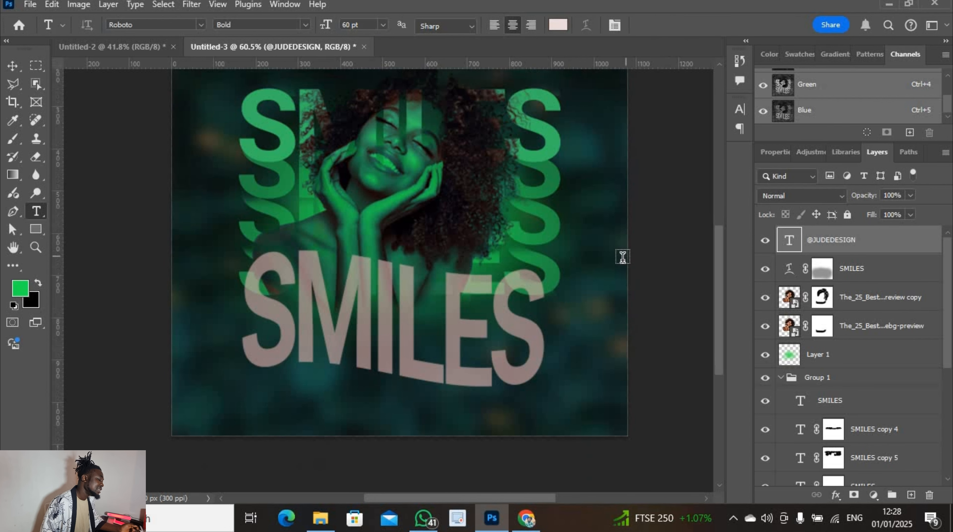
scroll(652, 301, "down", 2)
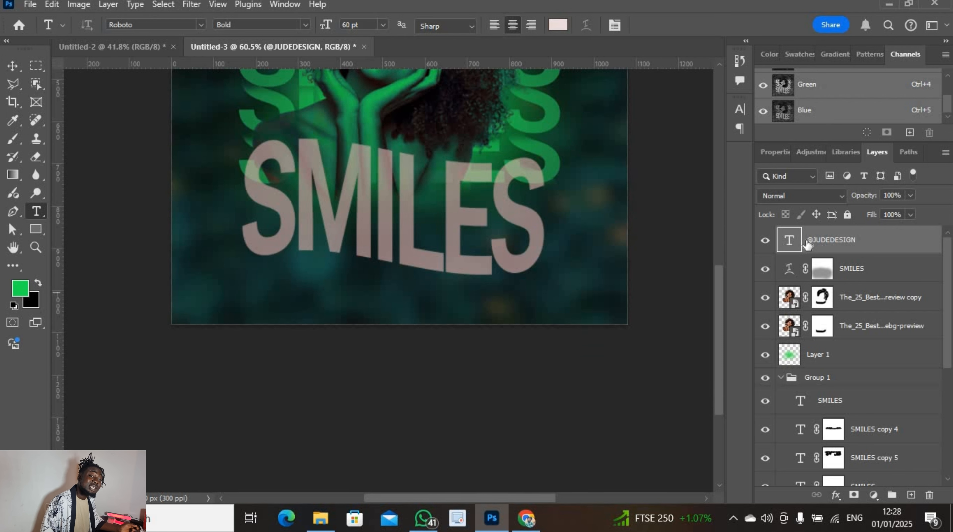
Move the handle credit up and left and set its size to 14 pt
double_click(790, 239)
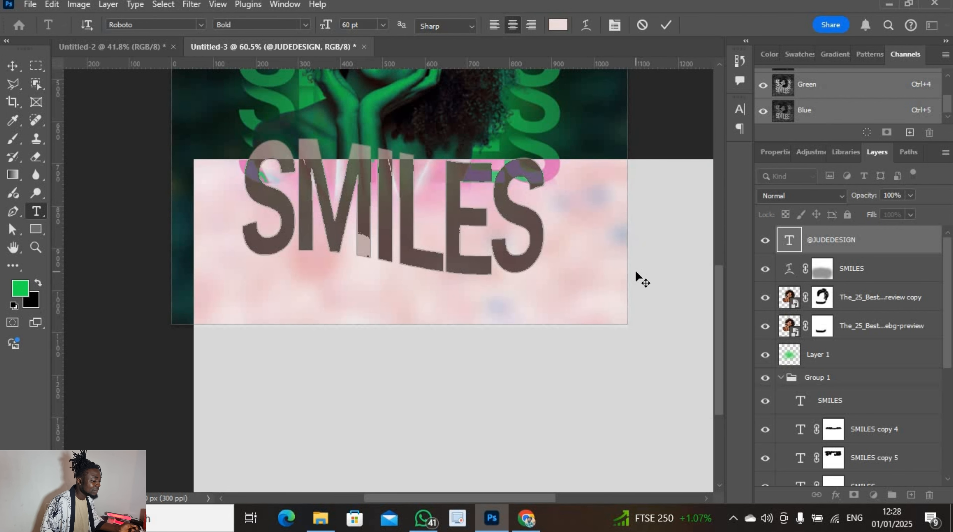
left_click_drag(632, 238, 580, 104)
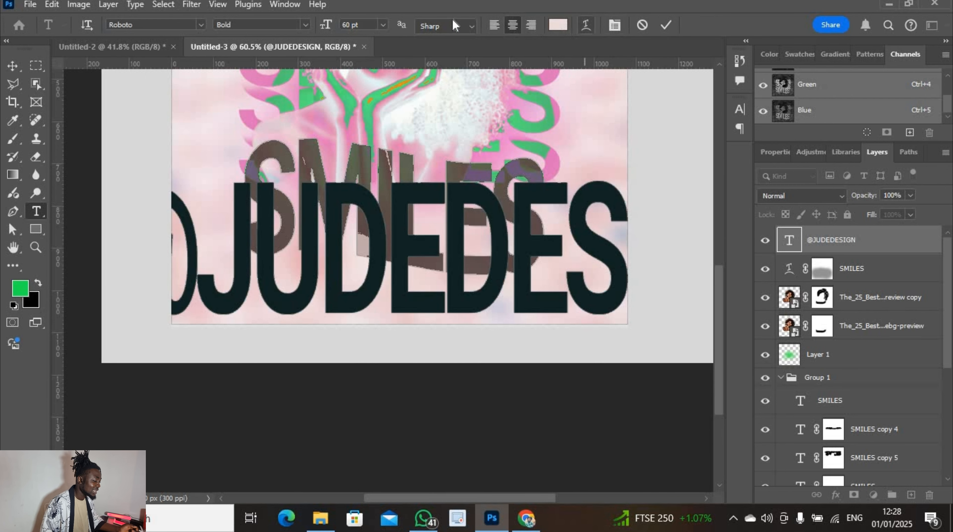
left_click(384, 29)
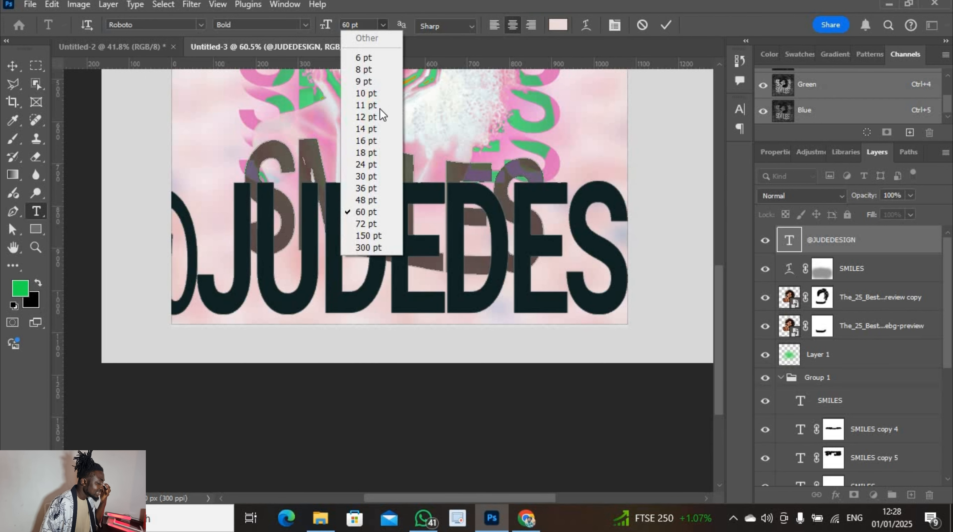
left_click(371, 142)
left_click(383, 25)
left_click(371, 128)
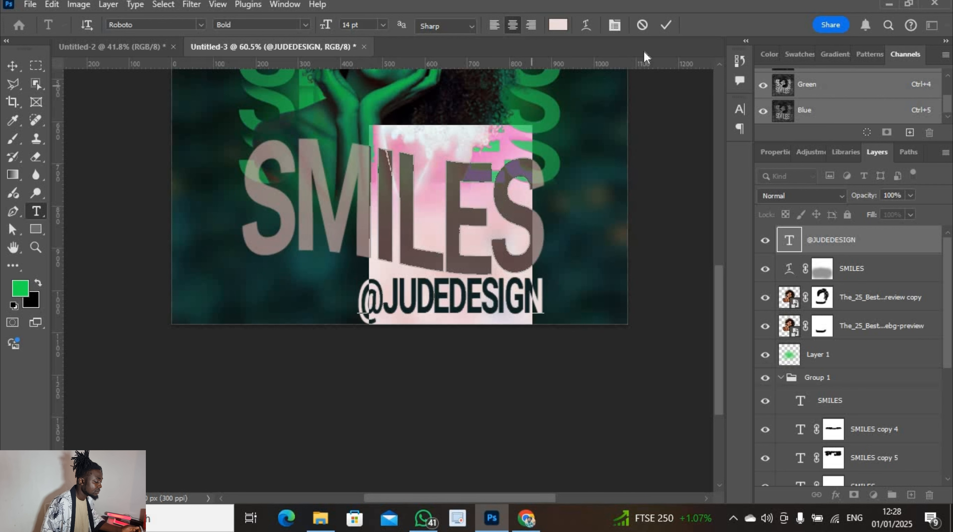
left_click(666, 25)
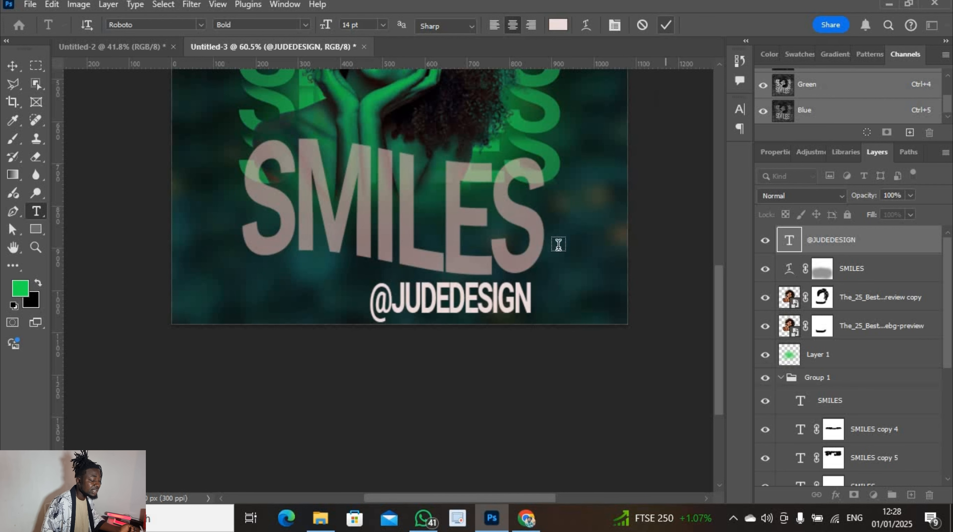
Move the handle credit right and shrink it to about 50% in the bottom-right corner
left_click(13, 65)
left_click_drag(454, 304, 546, 307)
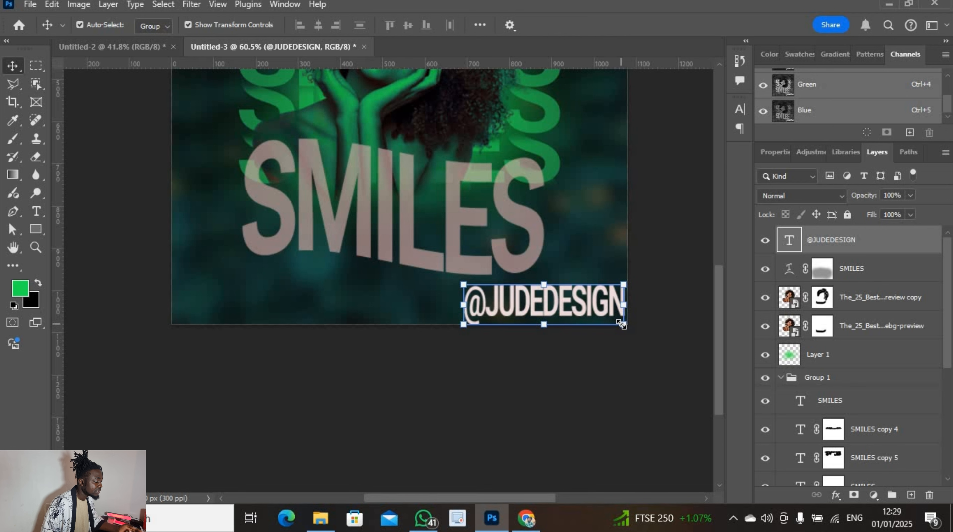
left_click_drag(609, 316, 581, 317)
left_click(690, 27)
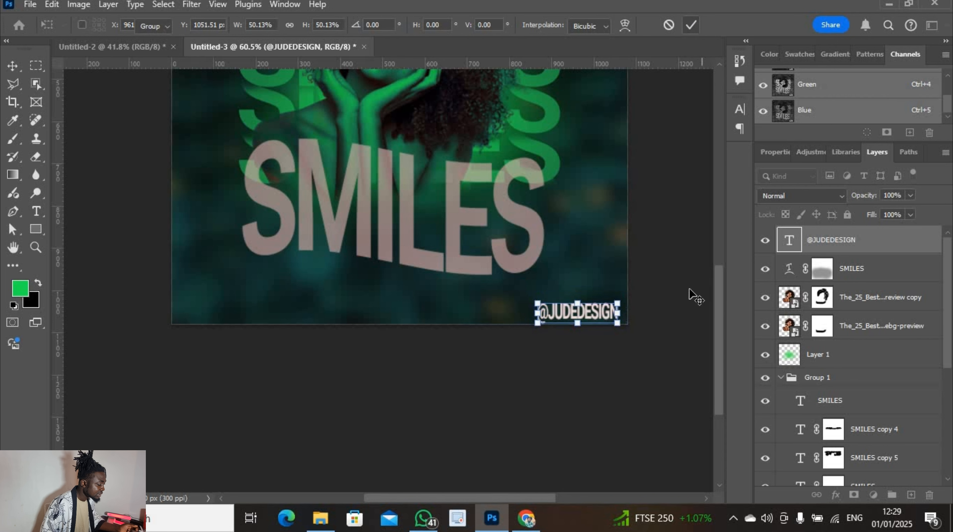
Set the handle credit's text colour to white, ffffff
double_click(794, 247)
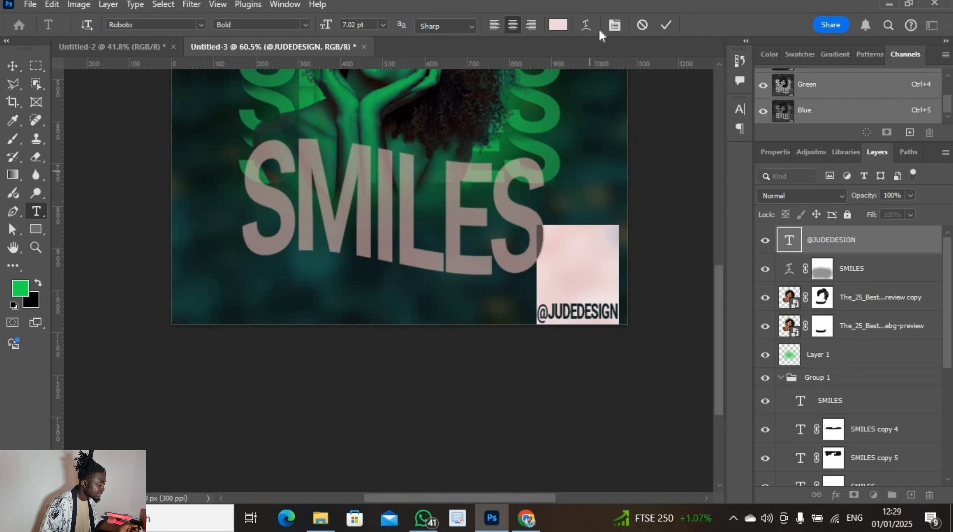
left_click(557, 24)
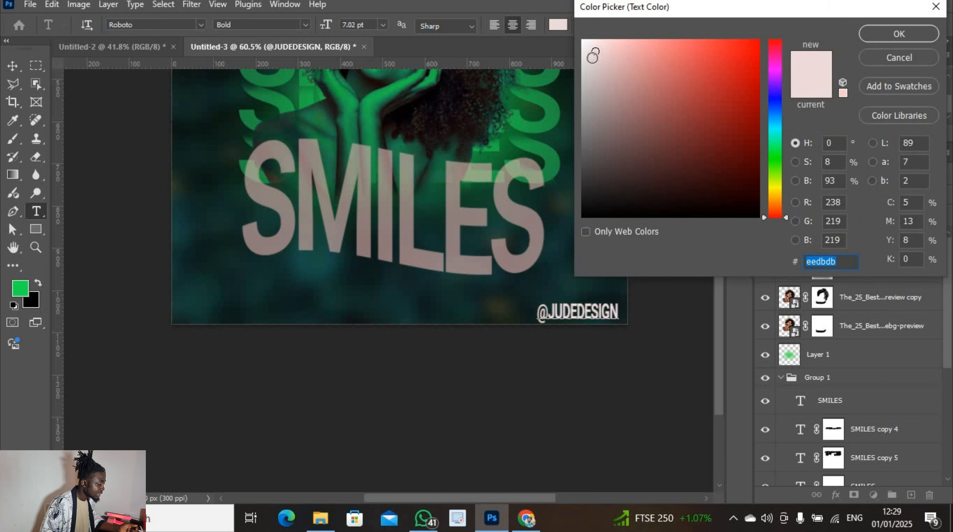
type("ffffff")
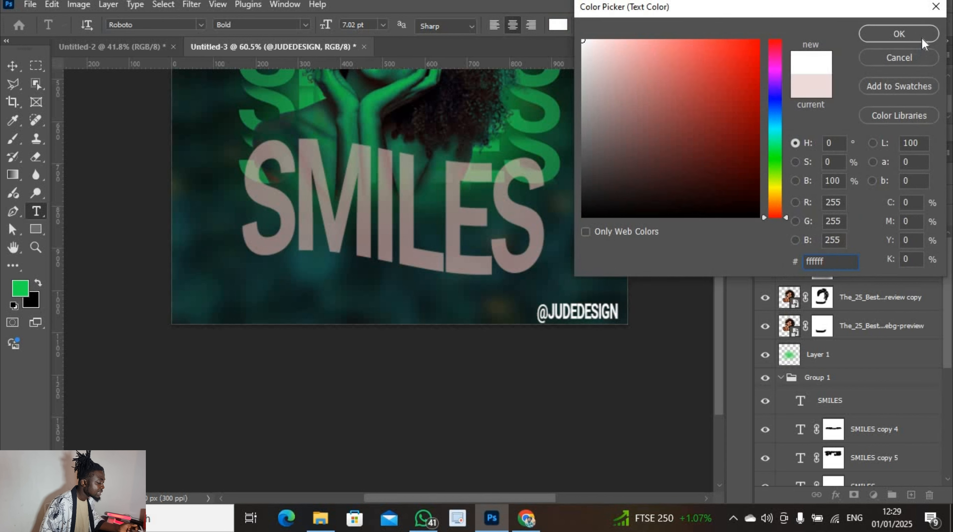
left_click(919, 35)
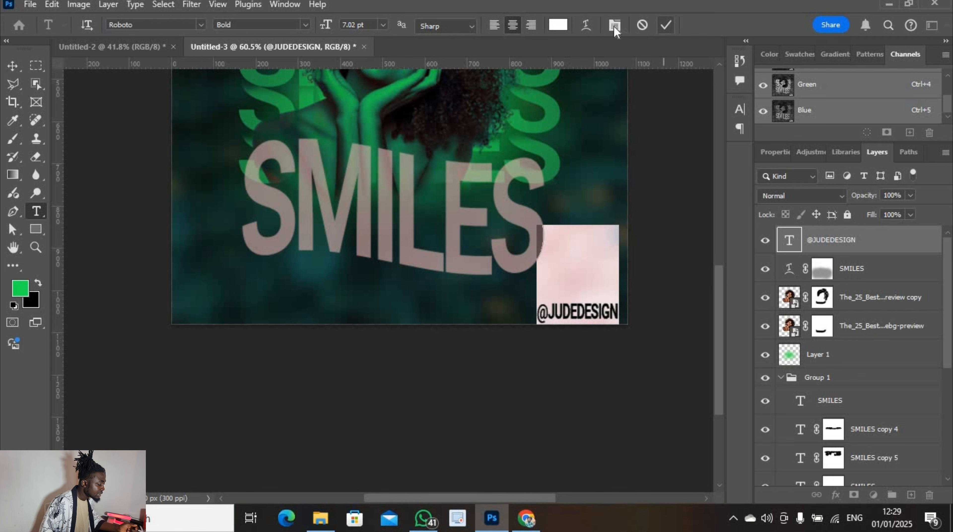
Apply a Wave warp at +50 bend with 0 horizontal distortion to the credit
left_click(586, 25)
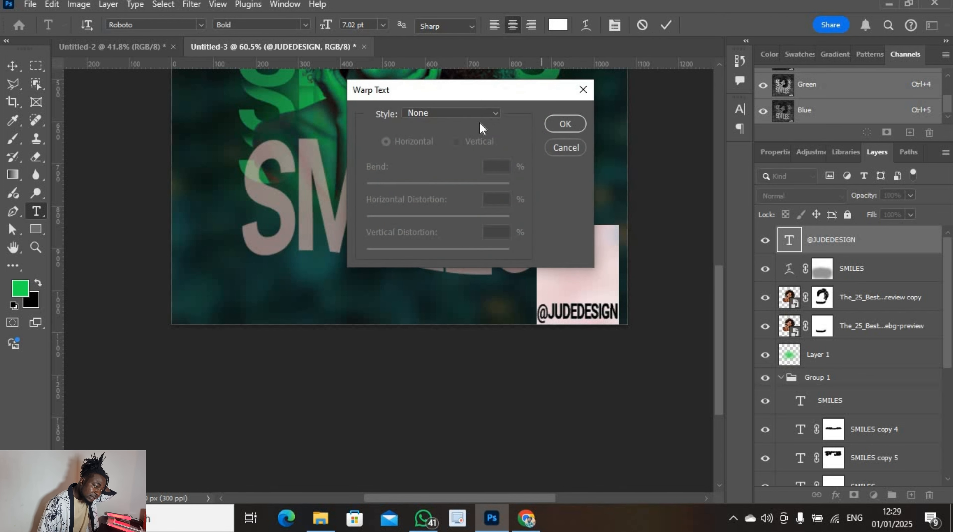
left_click(495, 114)
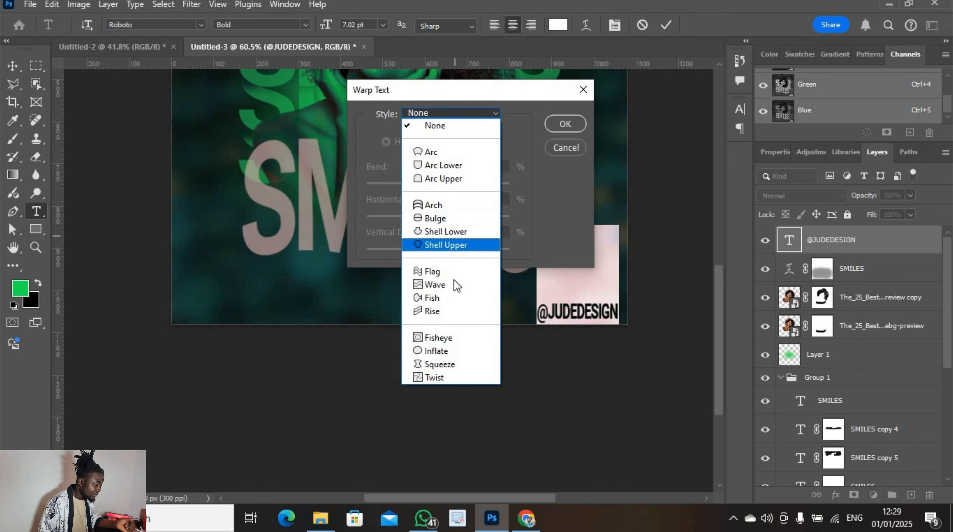
left_click(456, 285)
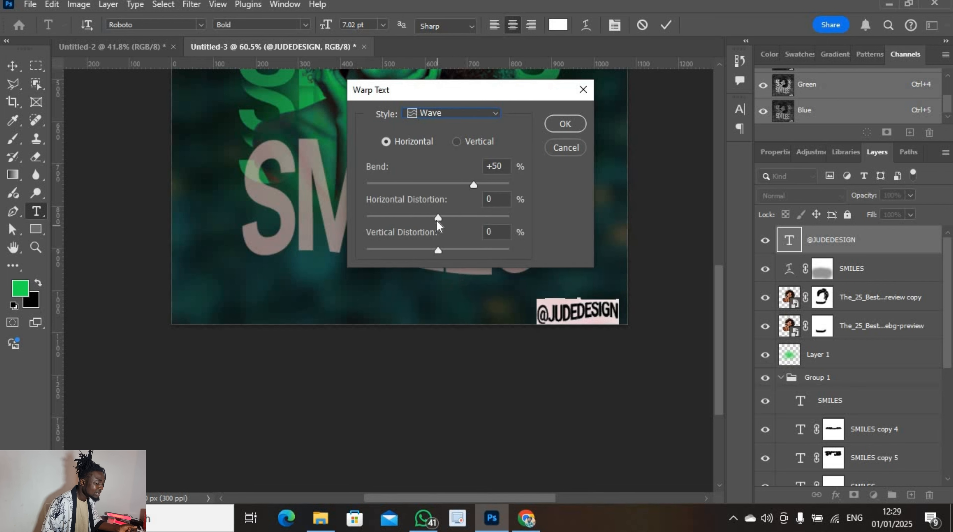
mouse_move(438, 220)
left_mouse_down()
mouse_move(406, 219)
mouse_move(423, 218)
left_mouse_up()
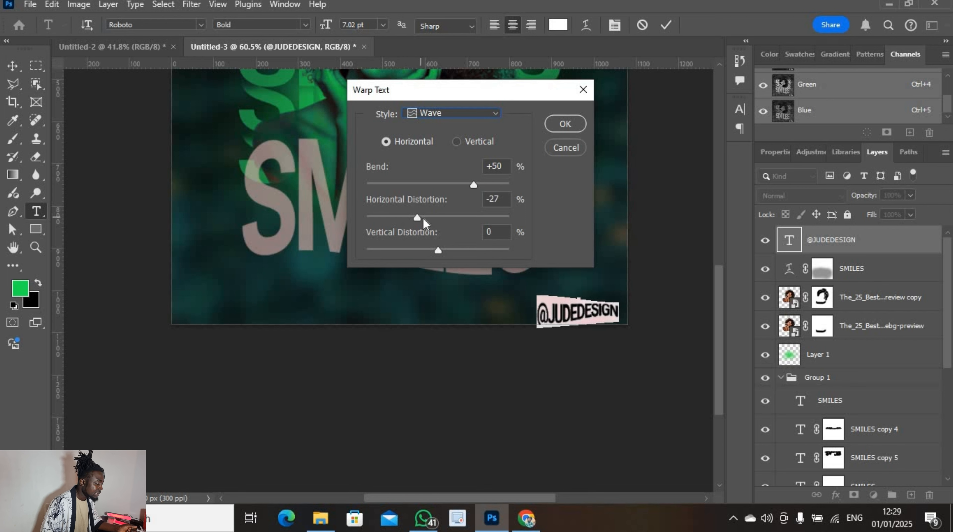
left_click(439, 219)
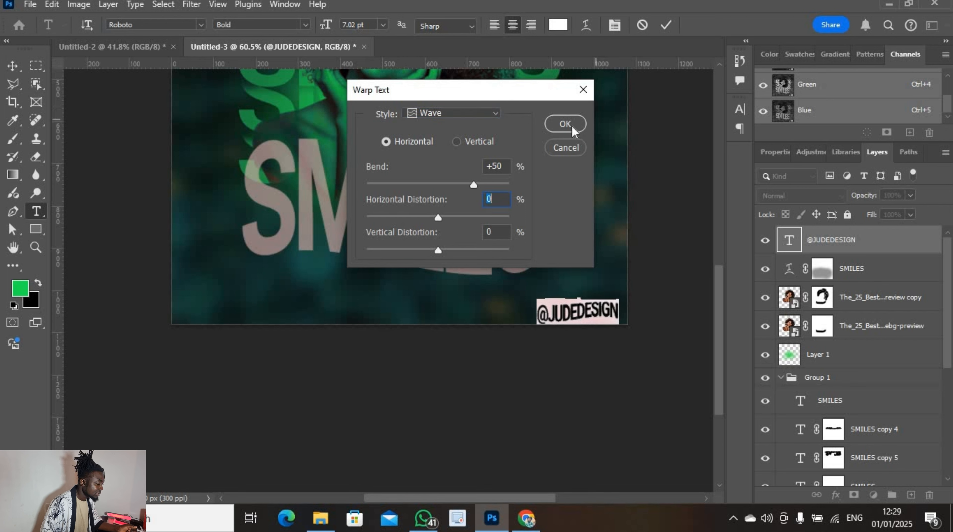
key("Return")
left_click(666, 25)
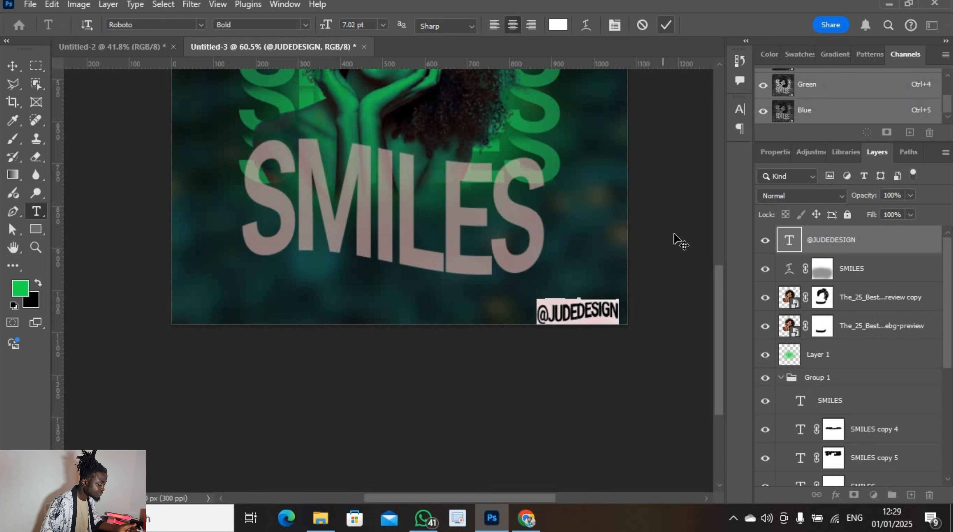
Deselect the credit and zoom out to view the whole poster
key("v")
left_click(660, 242)
scroll(667, 239, "up", 3)
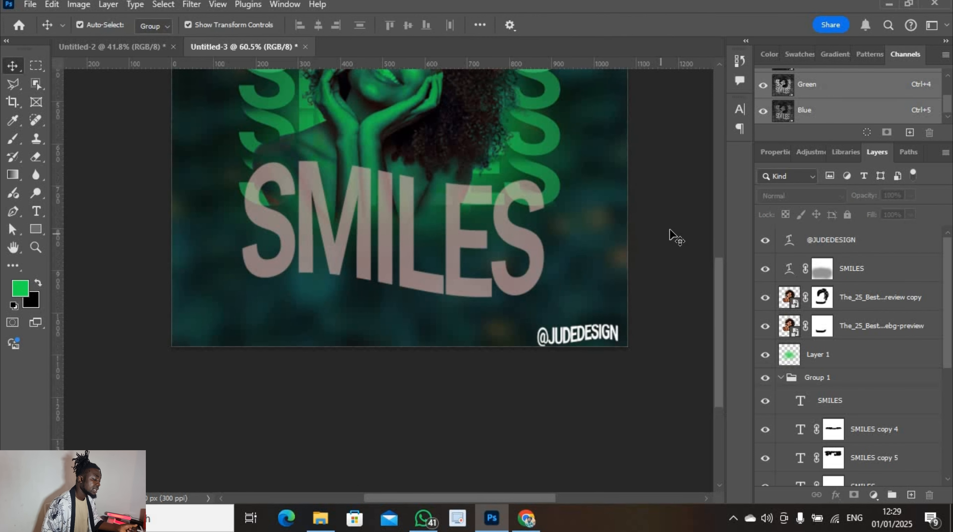
scroll(656, 242, "up", 2)
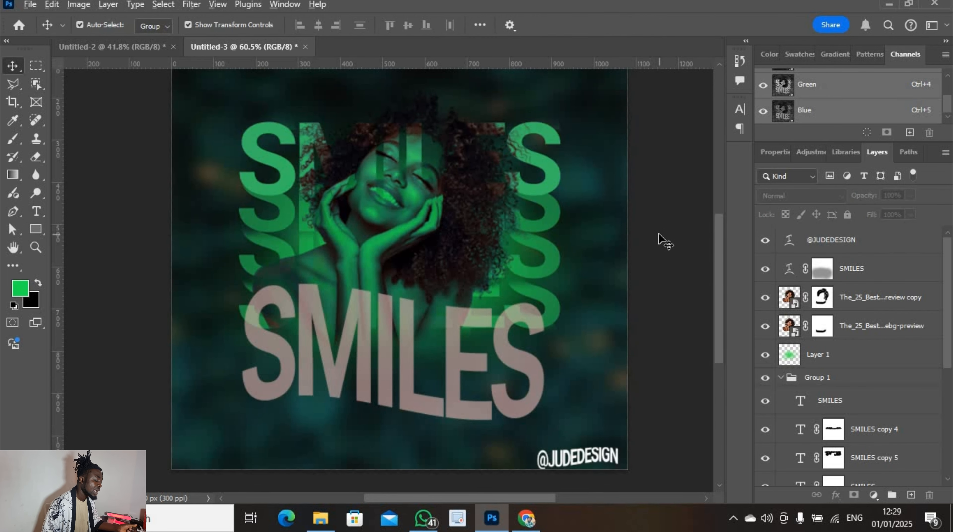
key("ctrl+minus")
scroll(659, 227, "up", 3)
scroll(668, 224, "down", 2)
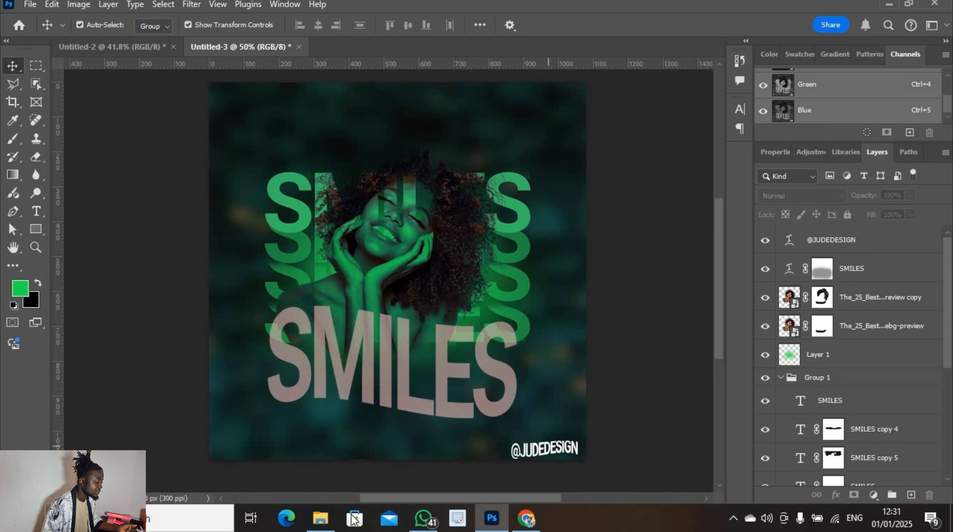
Bring the excited emoji PNG from Downloads into the poster, shrunk and placed over SMILES
left_click(333, 526)
left_click_drag(545, 159, 224, 212)
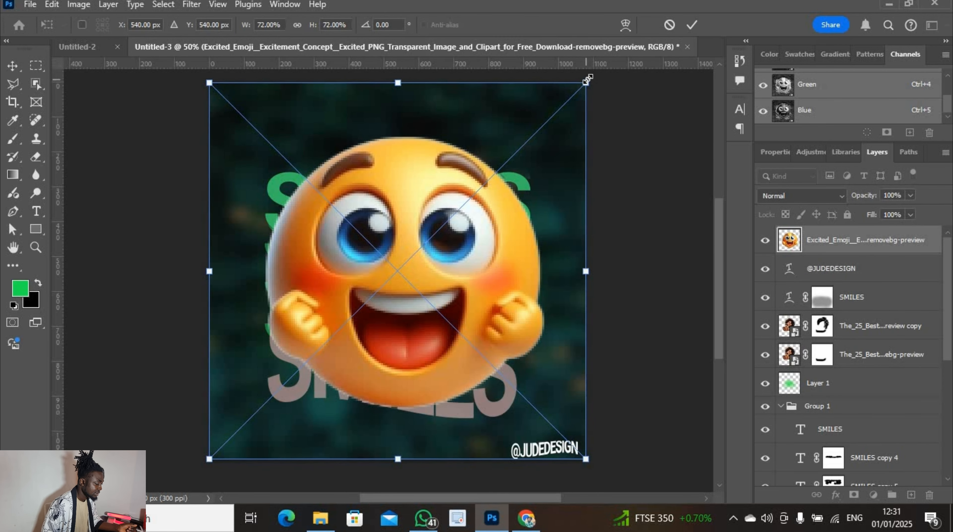
left_click_drag(586, 76, 434, 237)
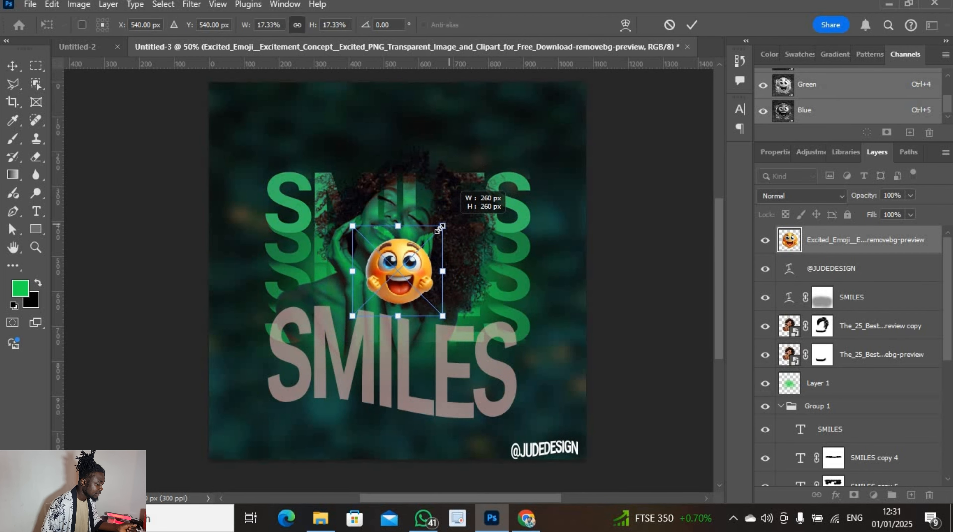
left_click_drag(420, 279, 387, 384)
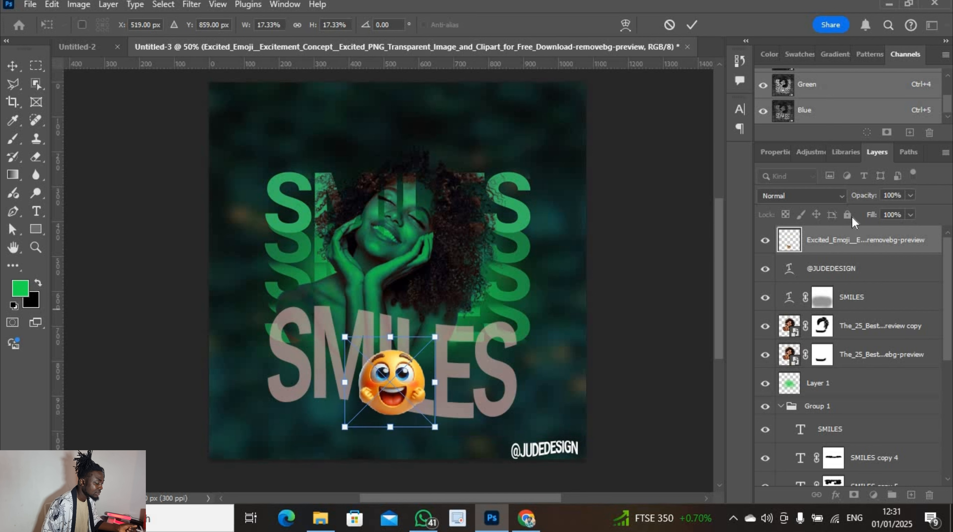
Blend the emoji in Darken mode and nudge it onto the middle SMILES letters at 17.33%
left_click(842, 195)
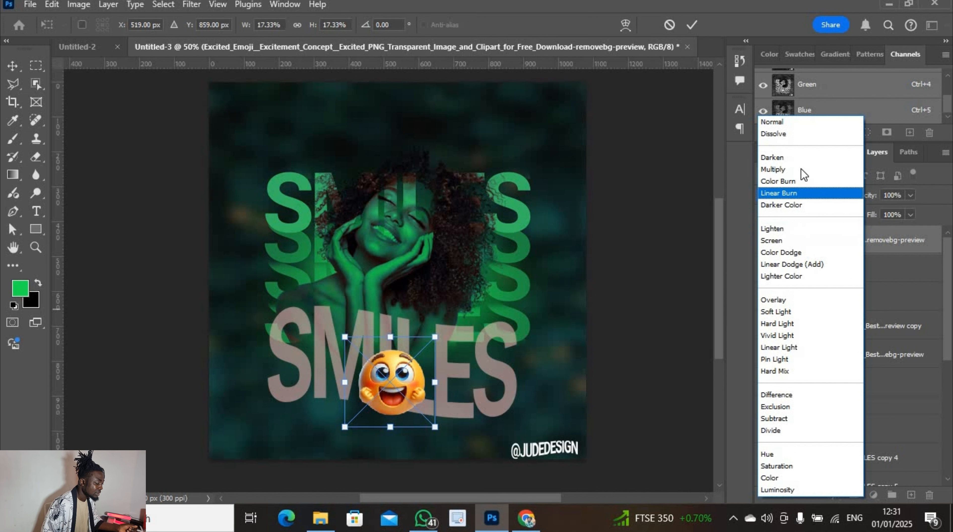
left_click(801, 158)
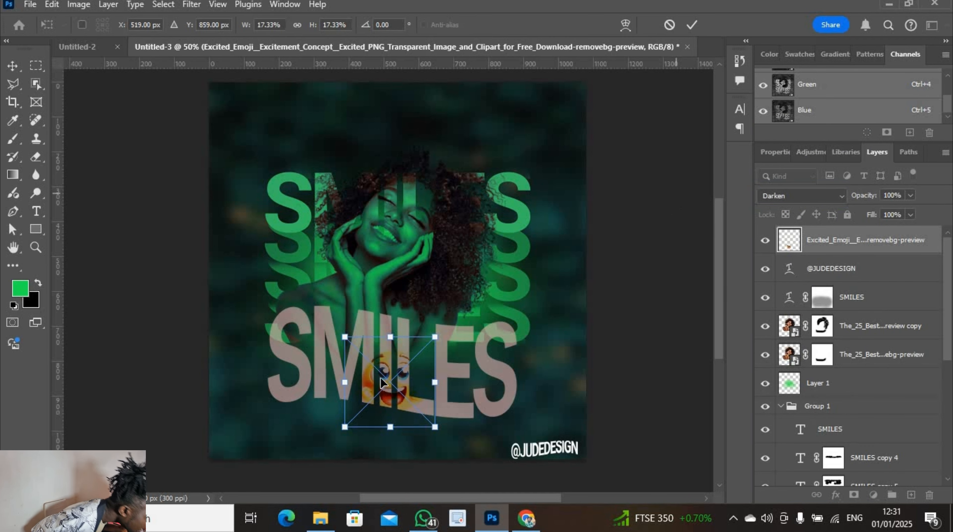
left_click_drag(381, 378, 364, 381)
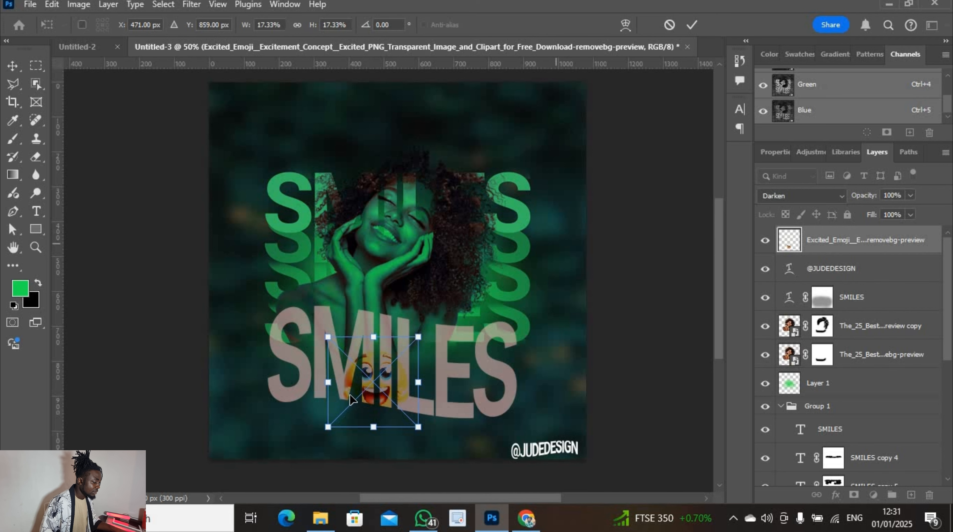
left_click_drag(374, 379, 374, 370)
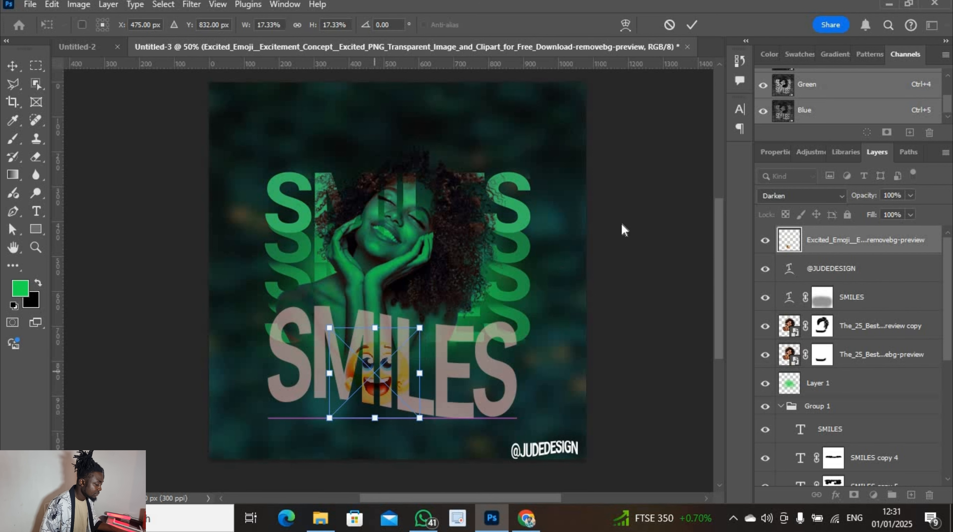
left_click(691, 25)
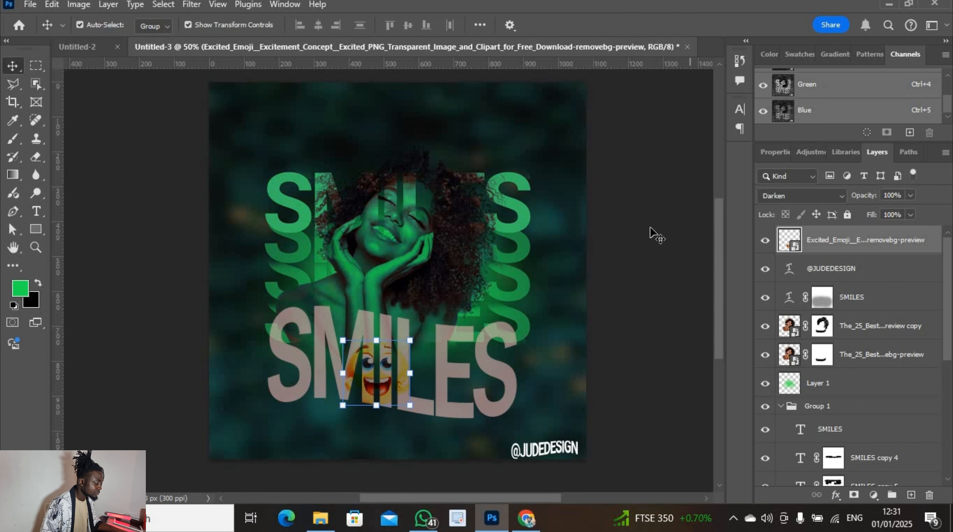